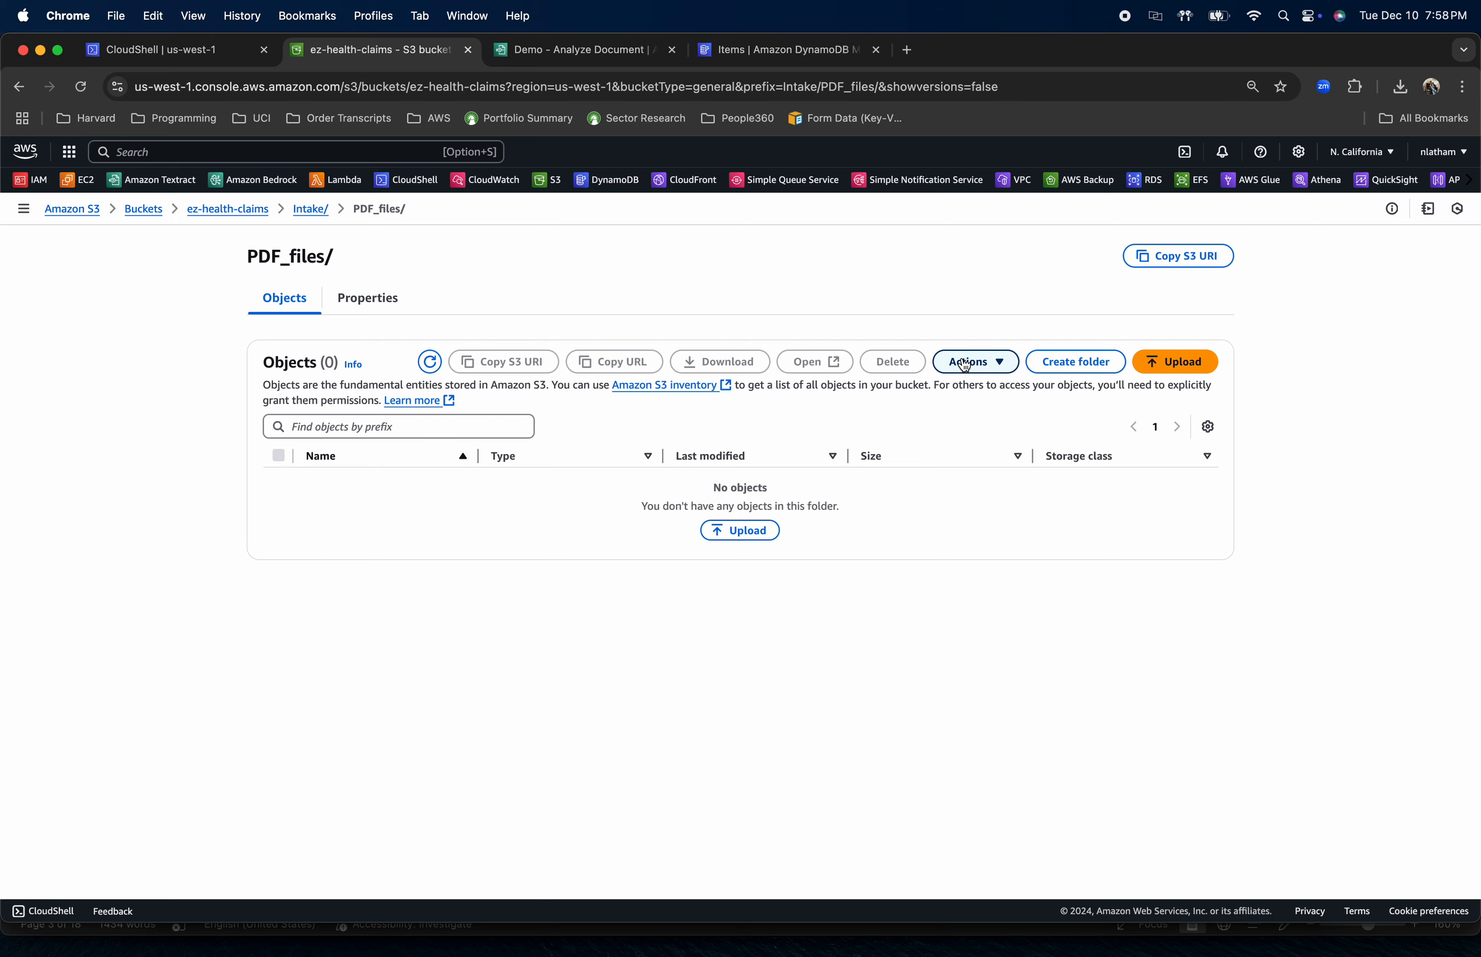
Upload form-cms1500_testV2 copy 25.pdf from the AWS folder into the bucket's Intake/PDF_files/ folder and close the upload status
click(740, 530)
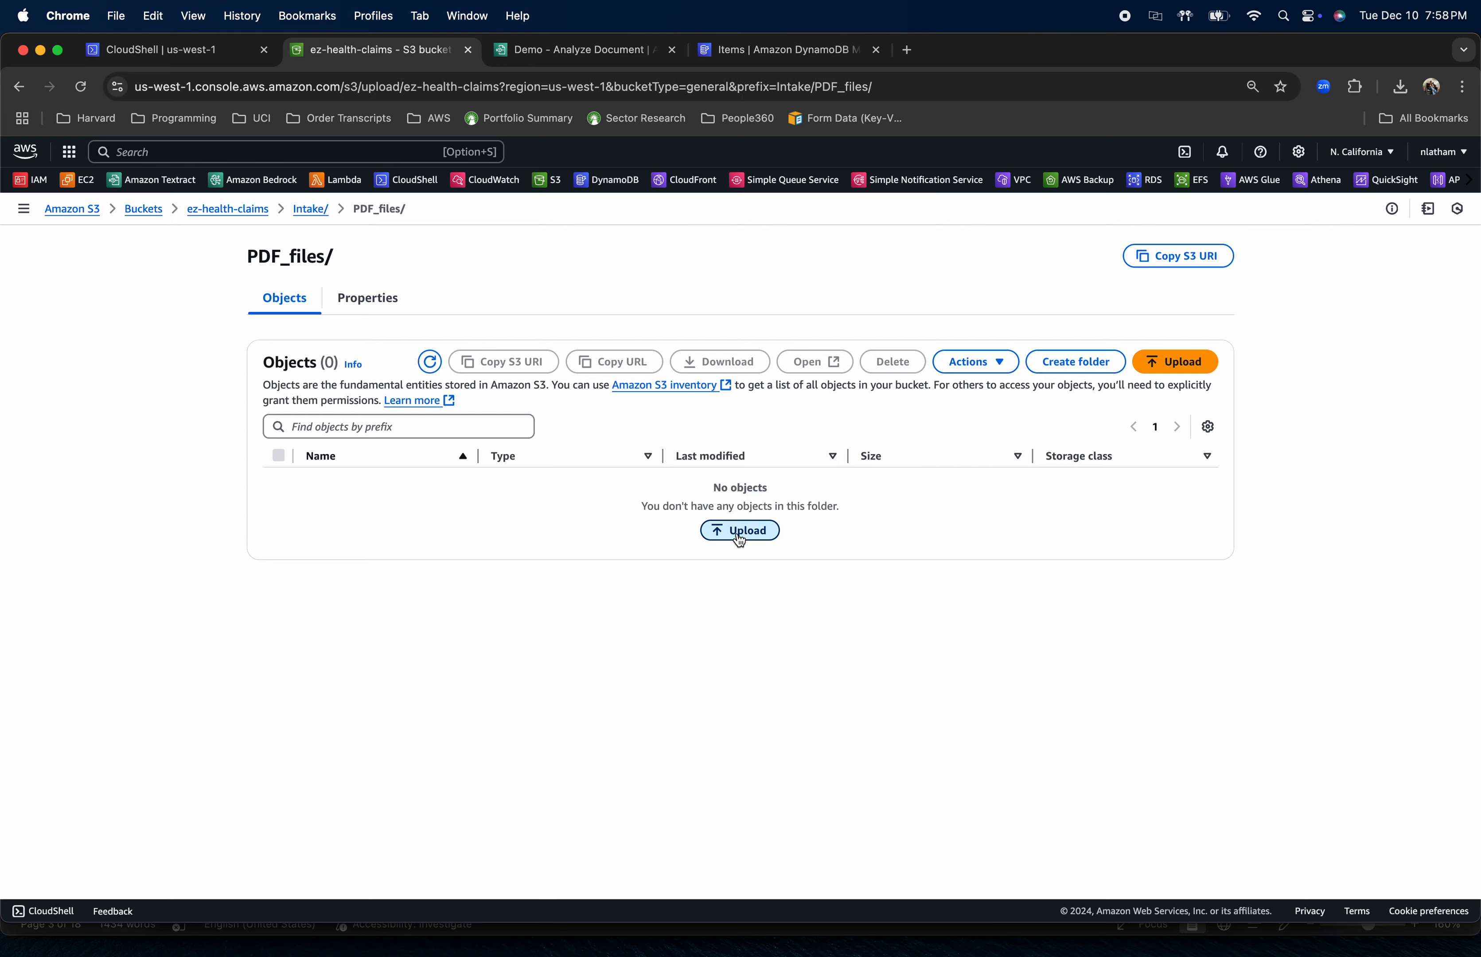
click(1104, 398)
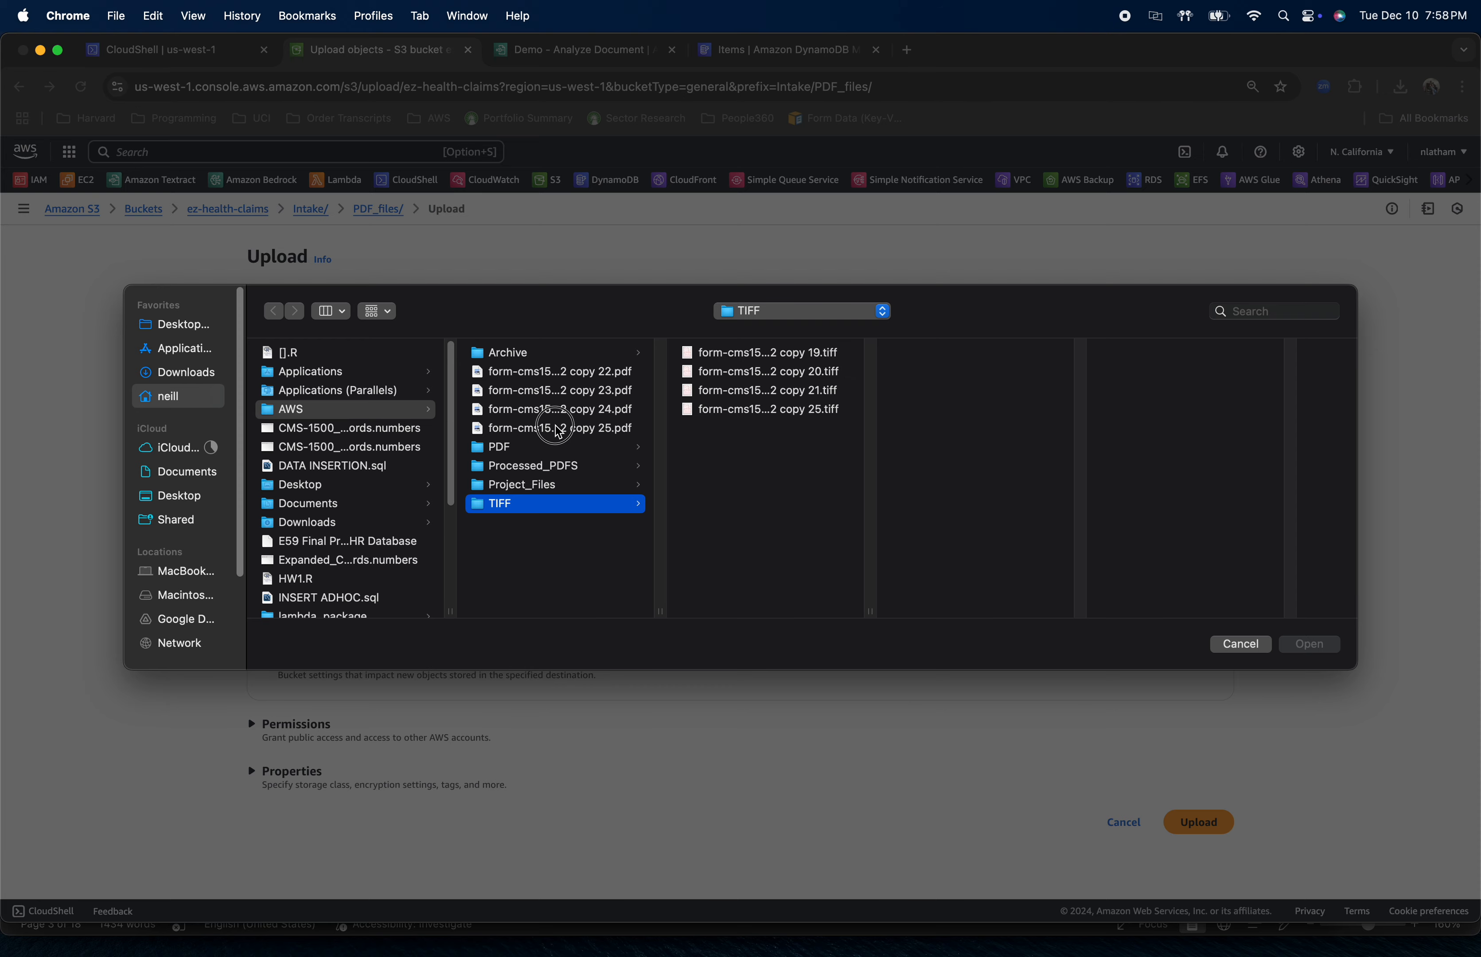
click(557, 429)
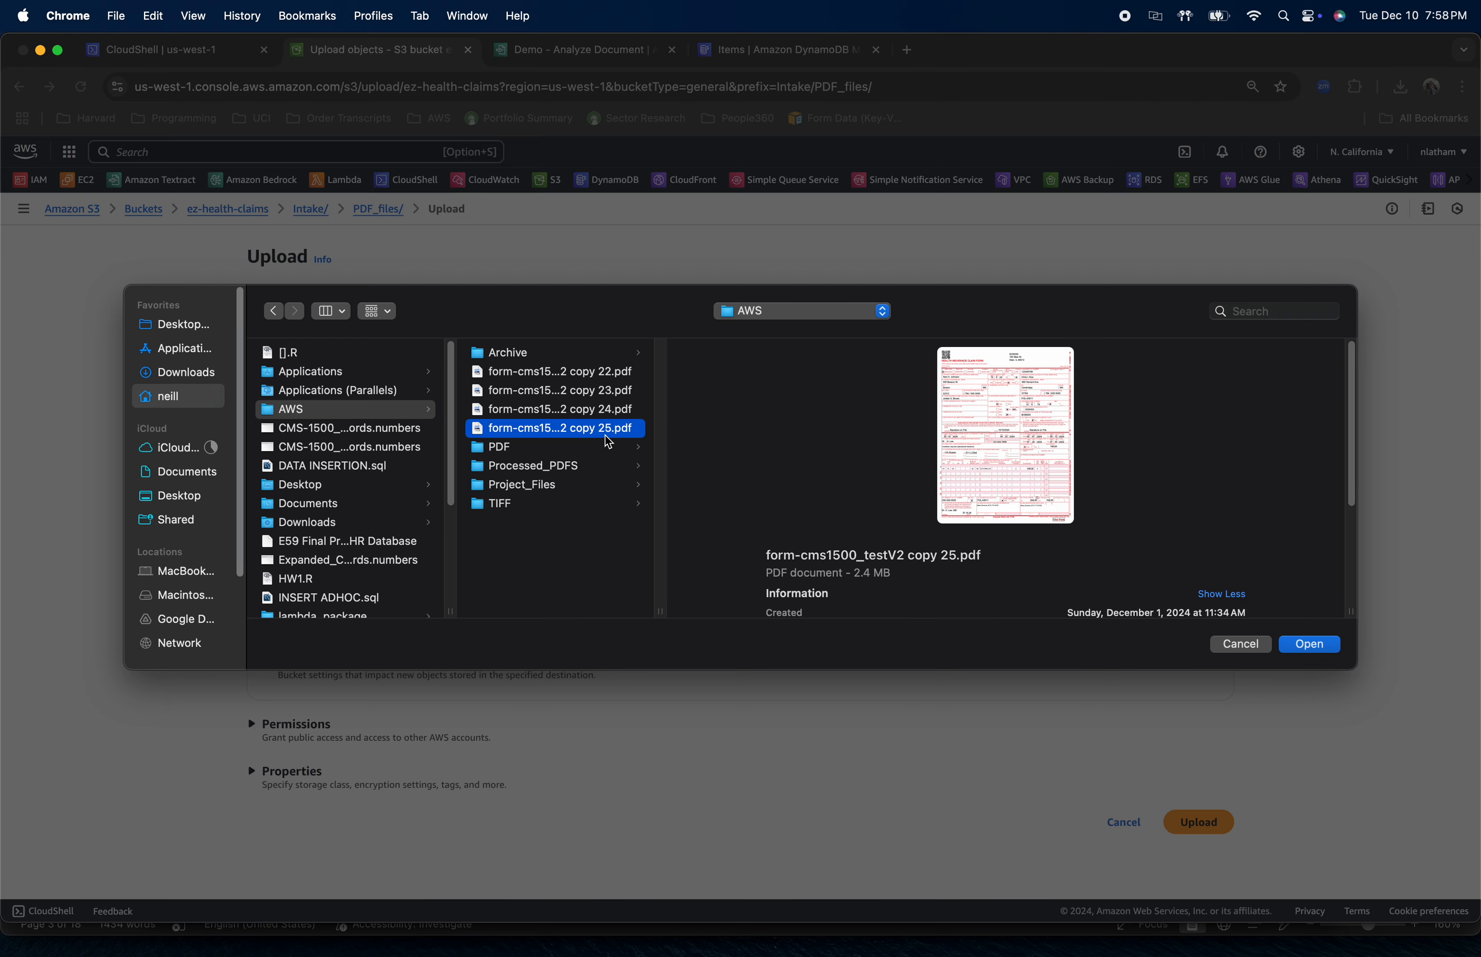
click(1309, 647)
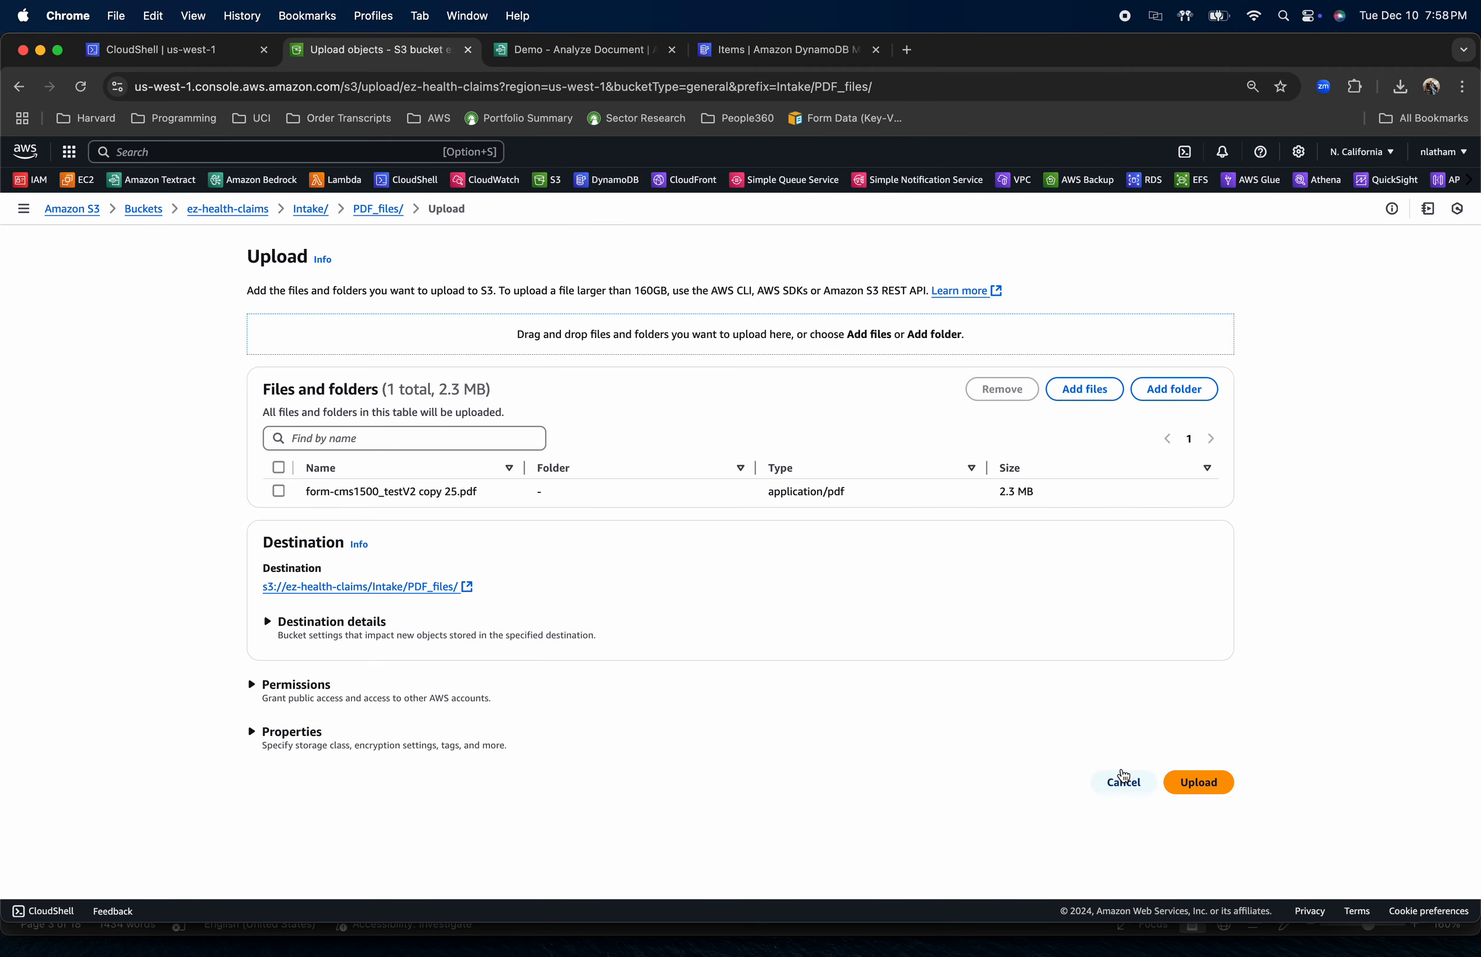
click(1194, 785)
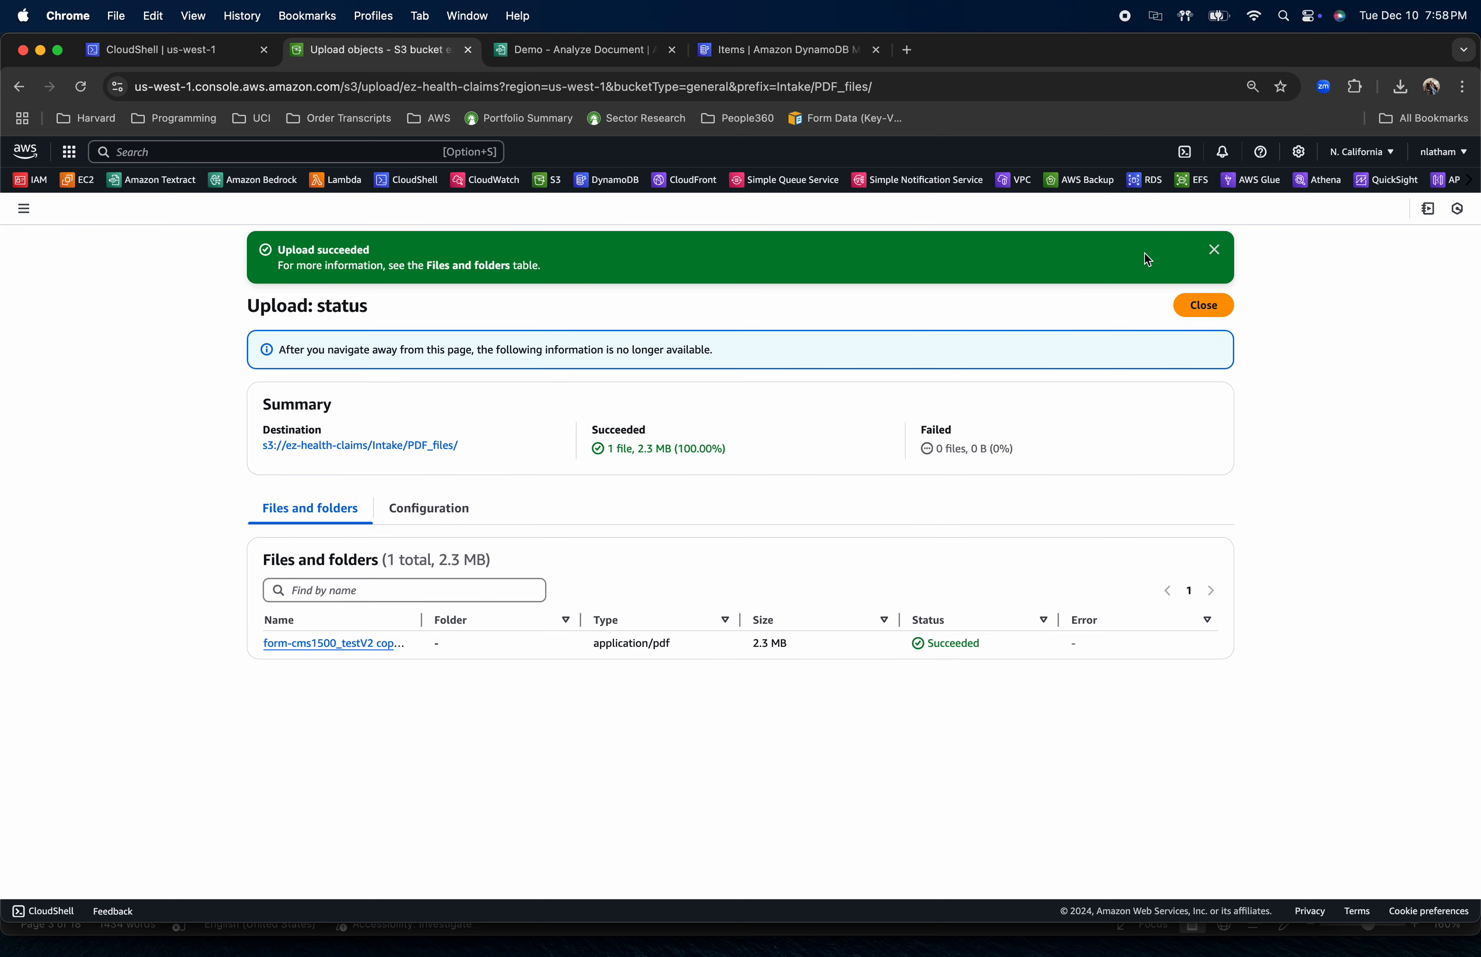
click(1202, 305)
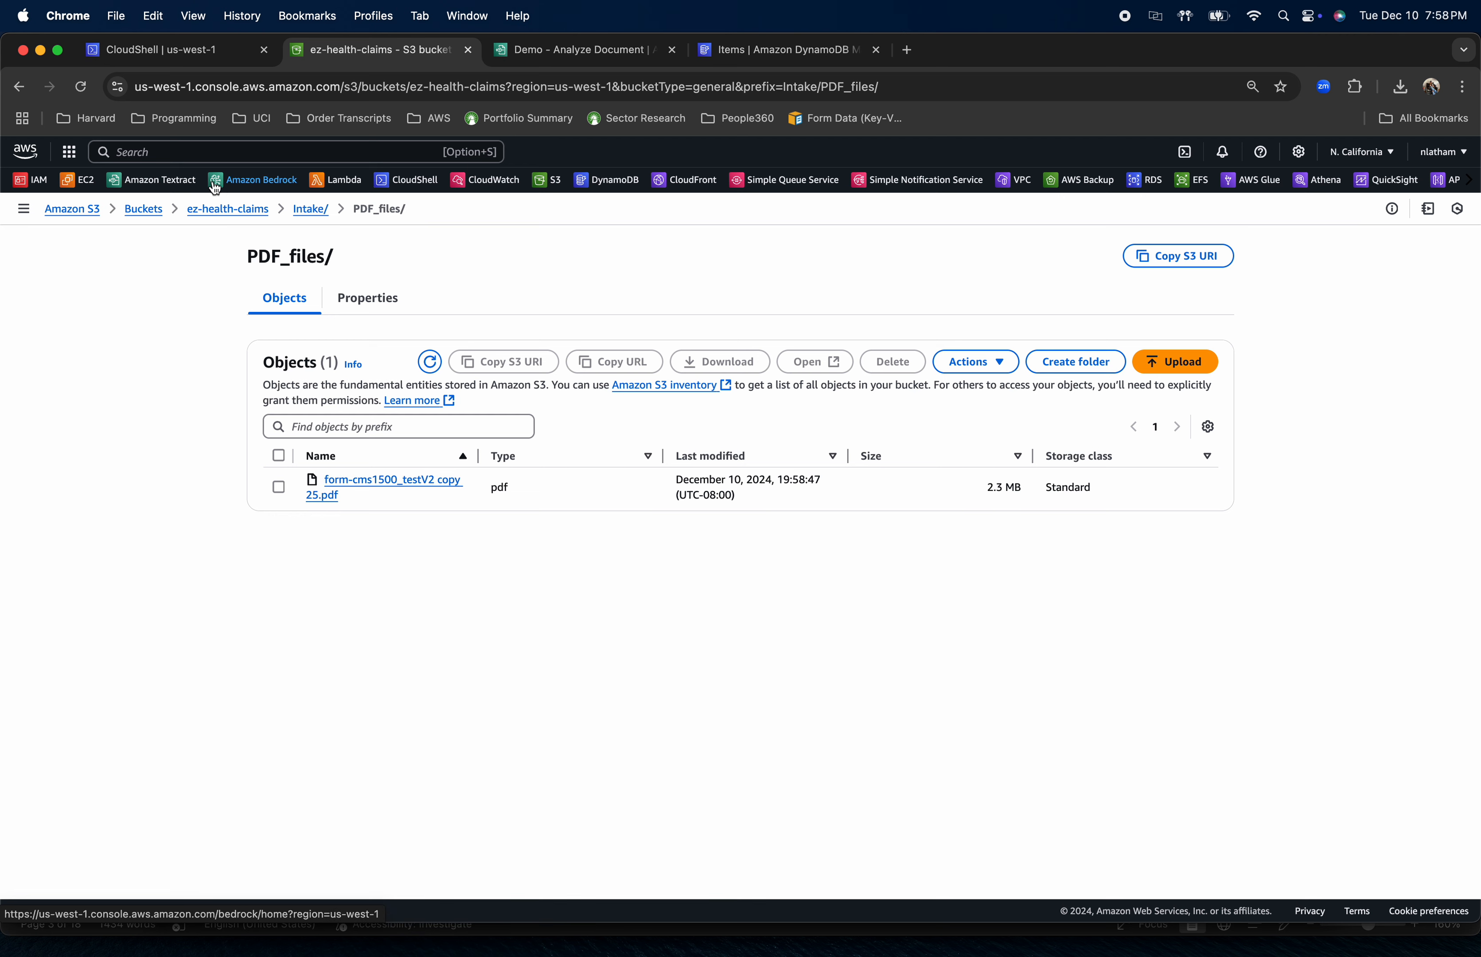
Switch to PyCharm and review the S3 configuration and TIFF-resizing function, including its compression setting, in cs_monitor_and_convert.py
key(super+Tab)
key(super+Tab)
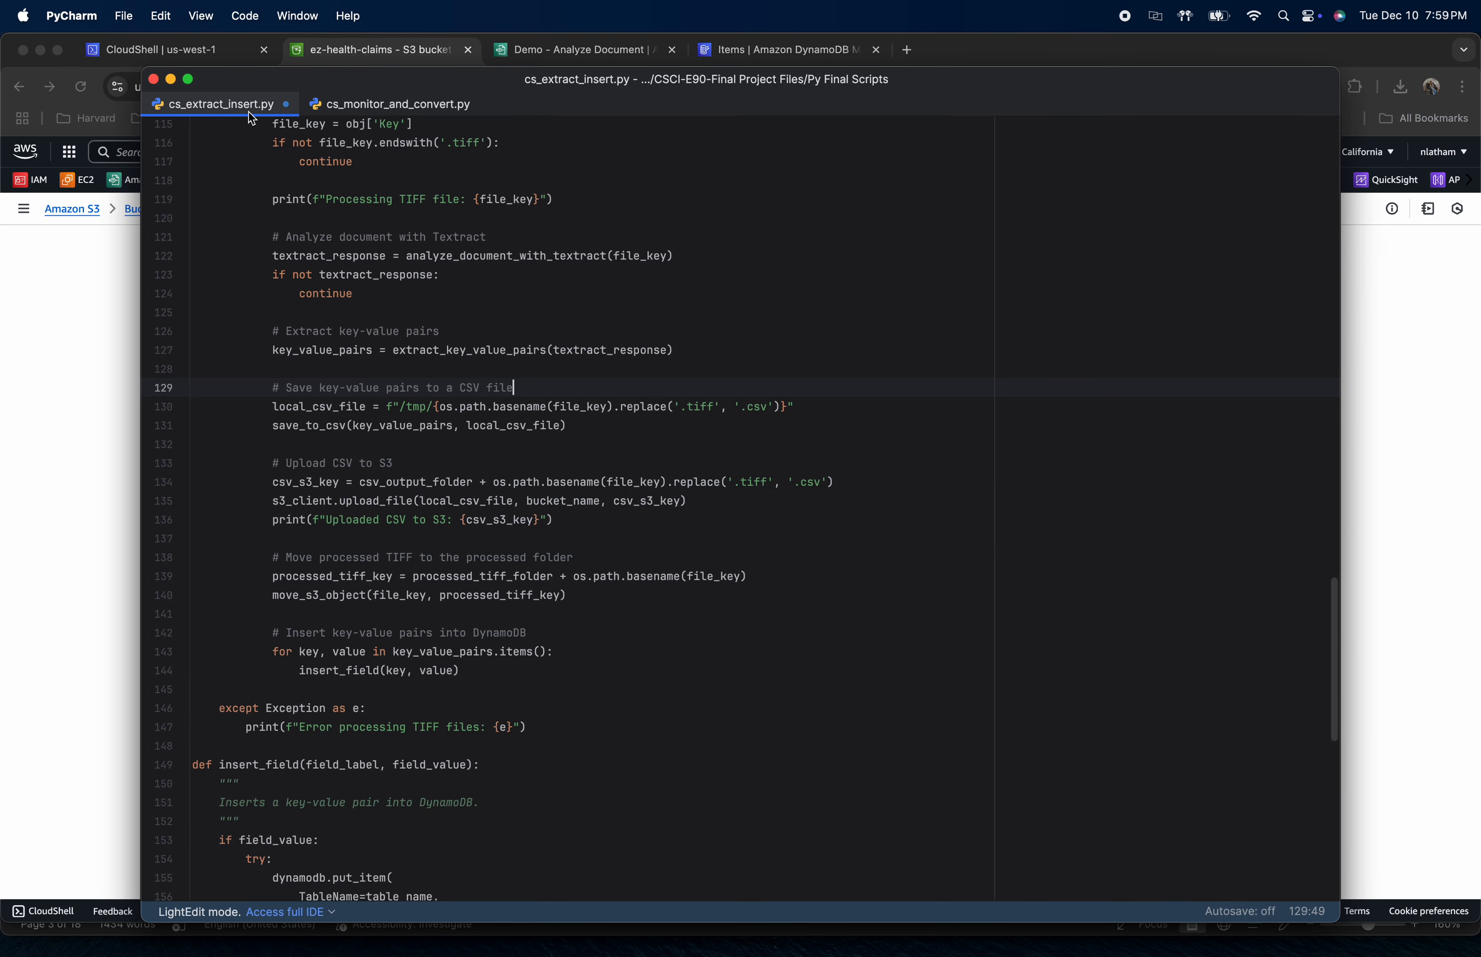
click(380, 114)
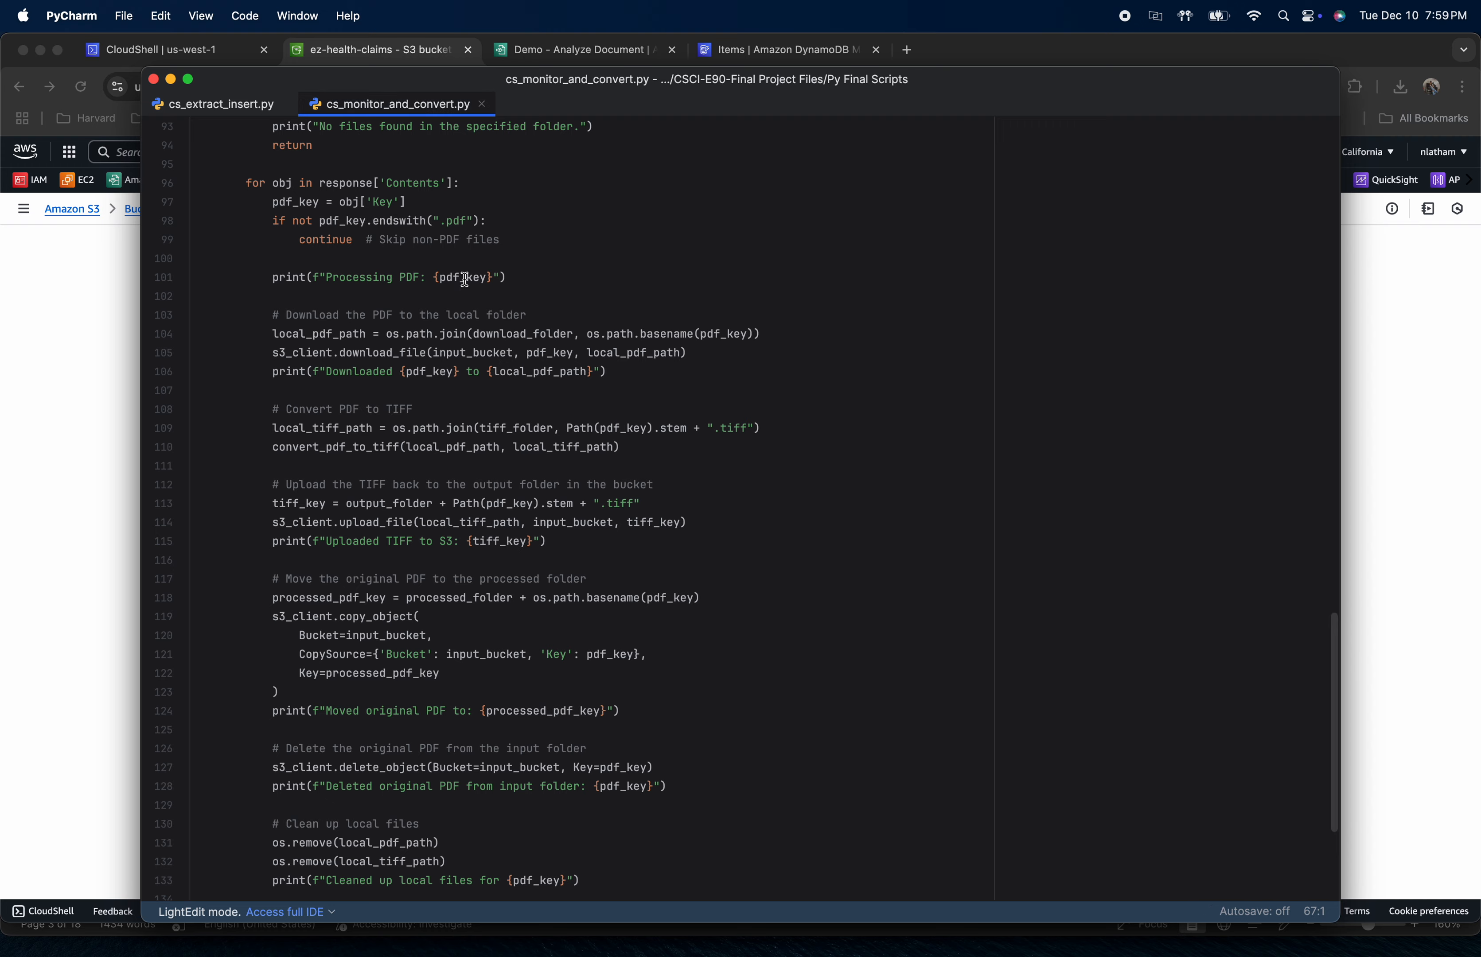
scroll(491, 374, up, 15)
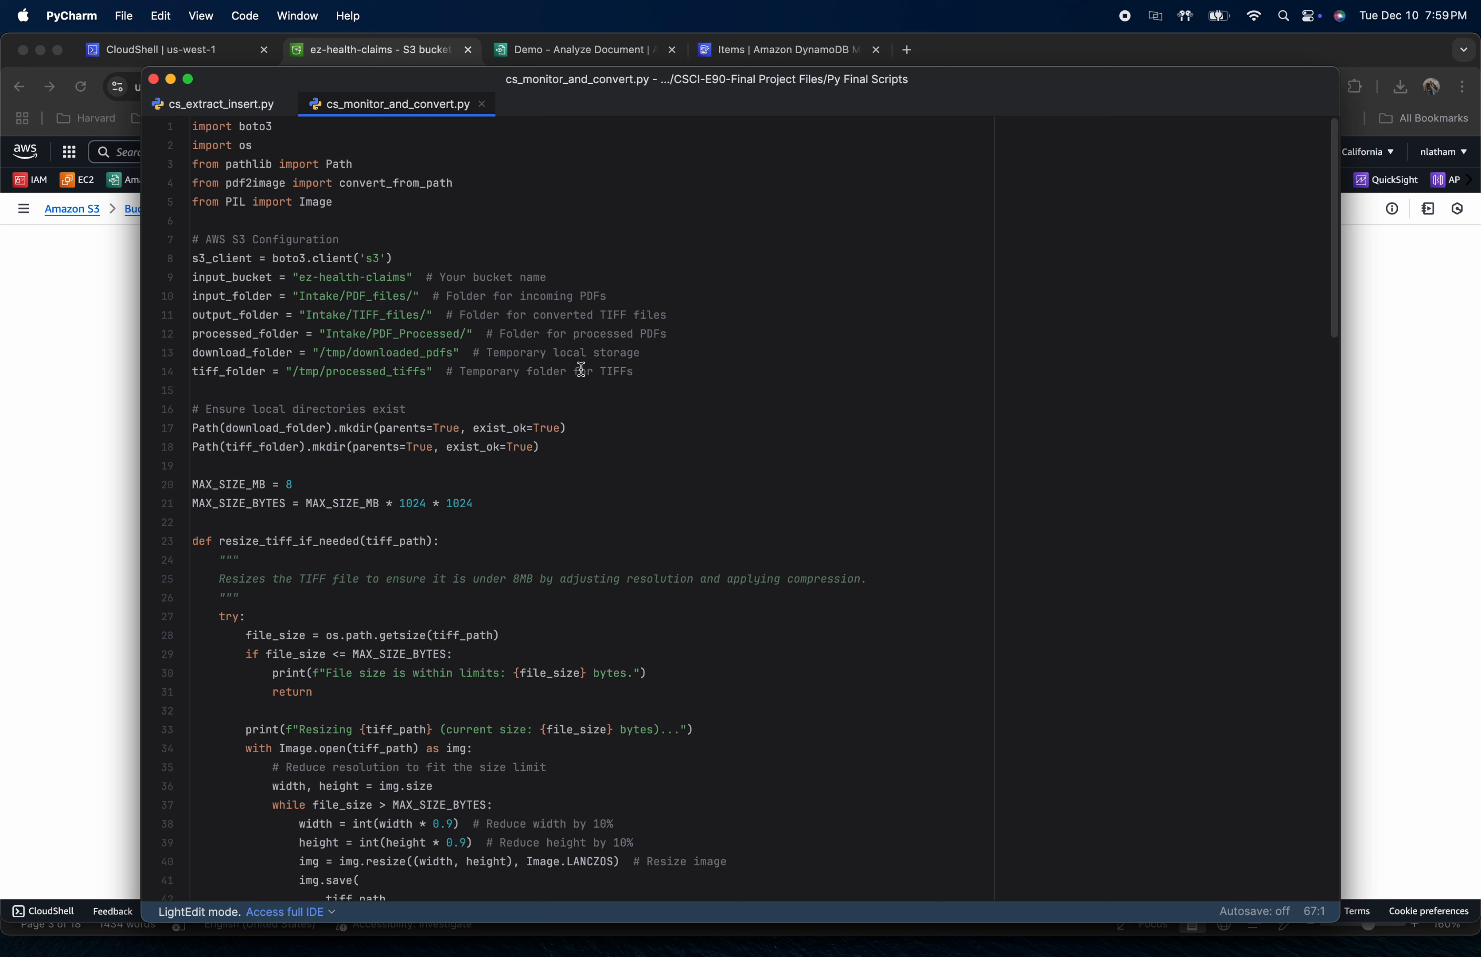
scroll(582, 371, down, 5)
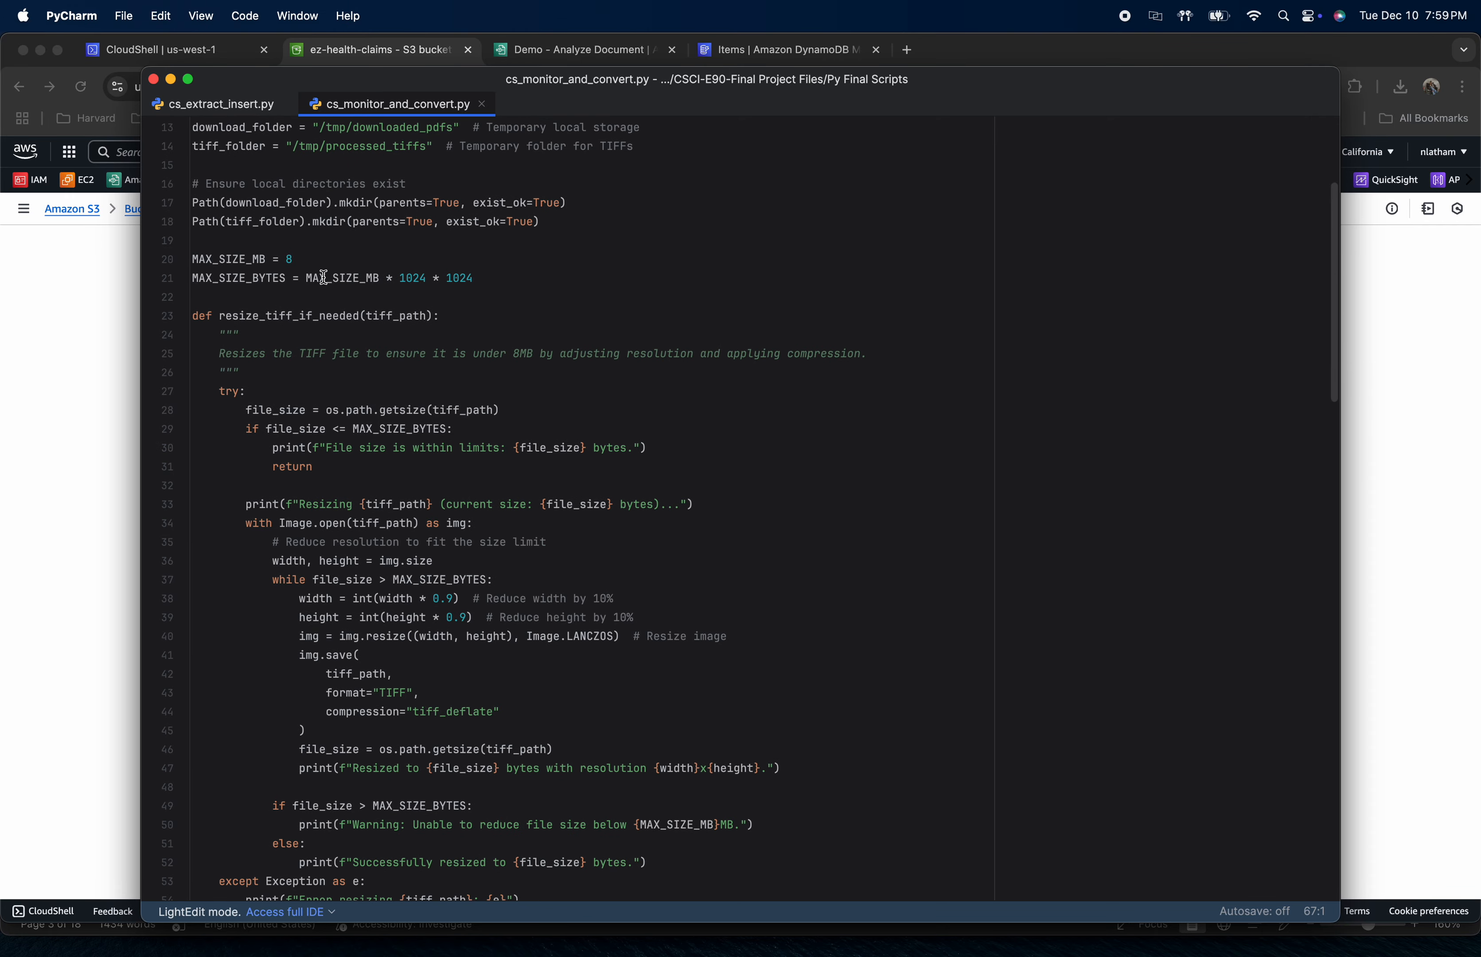
mouse_move(329, 278)
scroll(367, 414, down, 4)
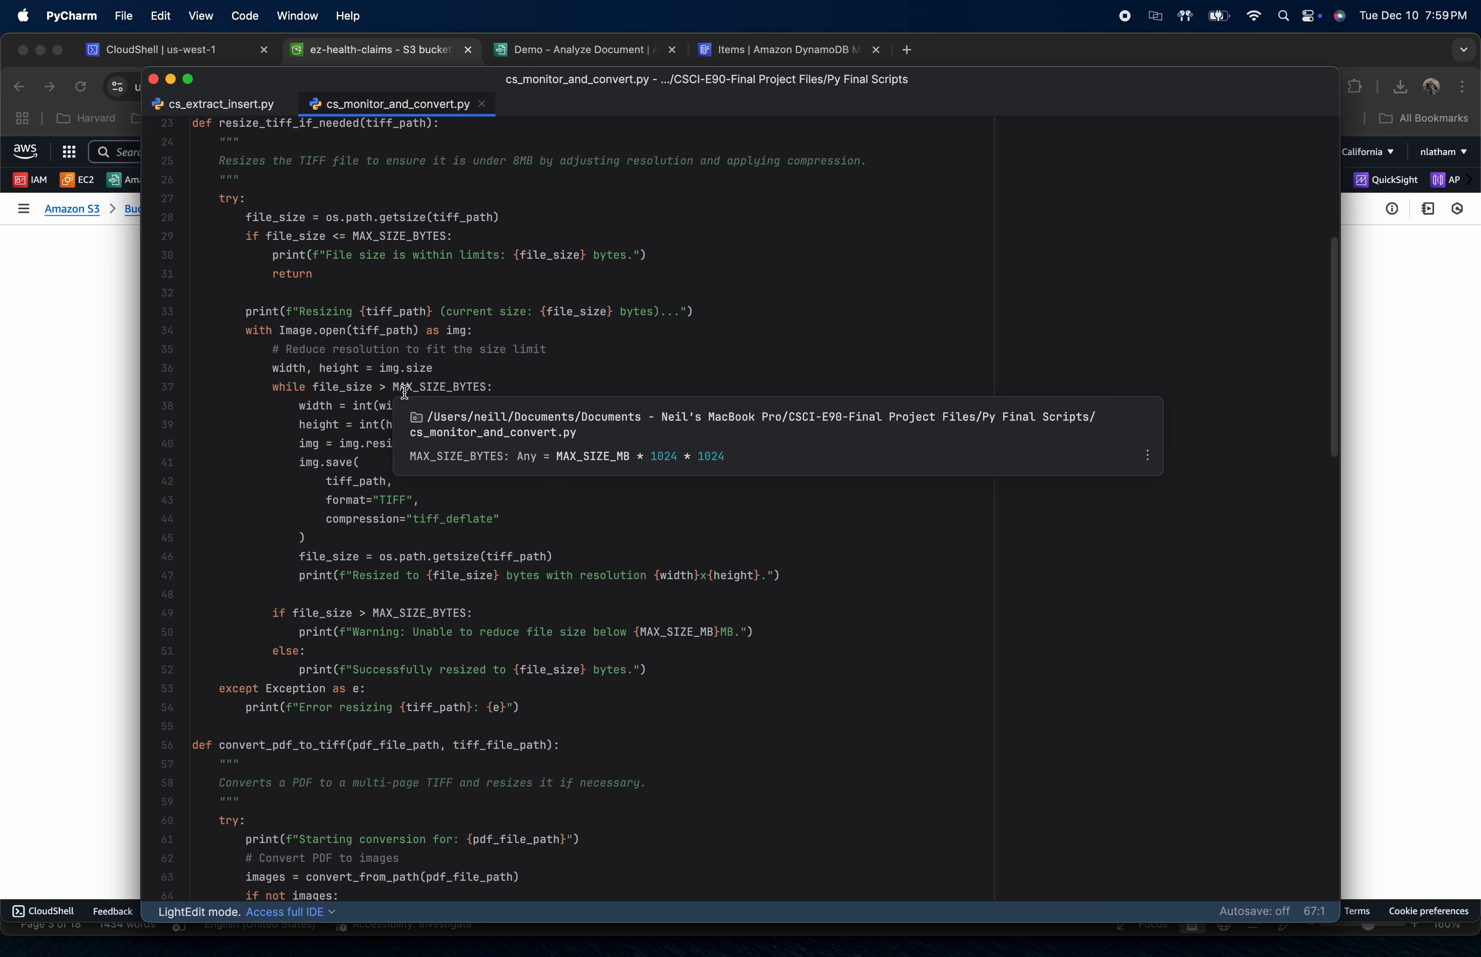
scroll(403, 390, up, 1)
scroll(405, 392, down, 2)
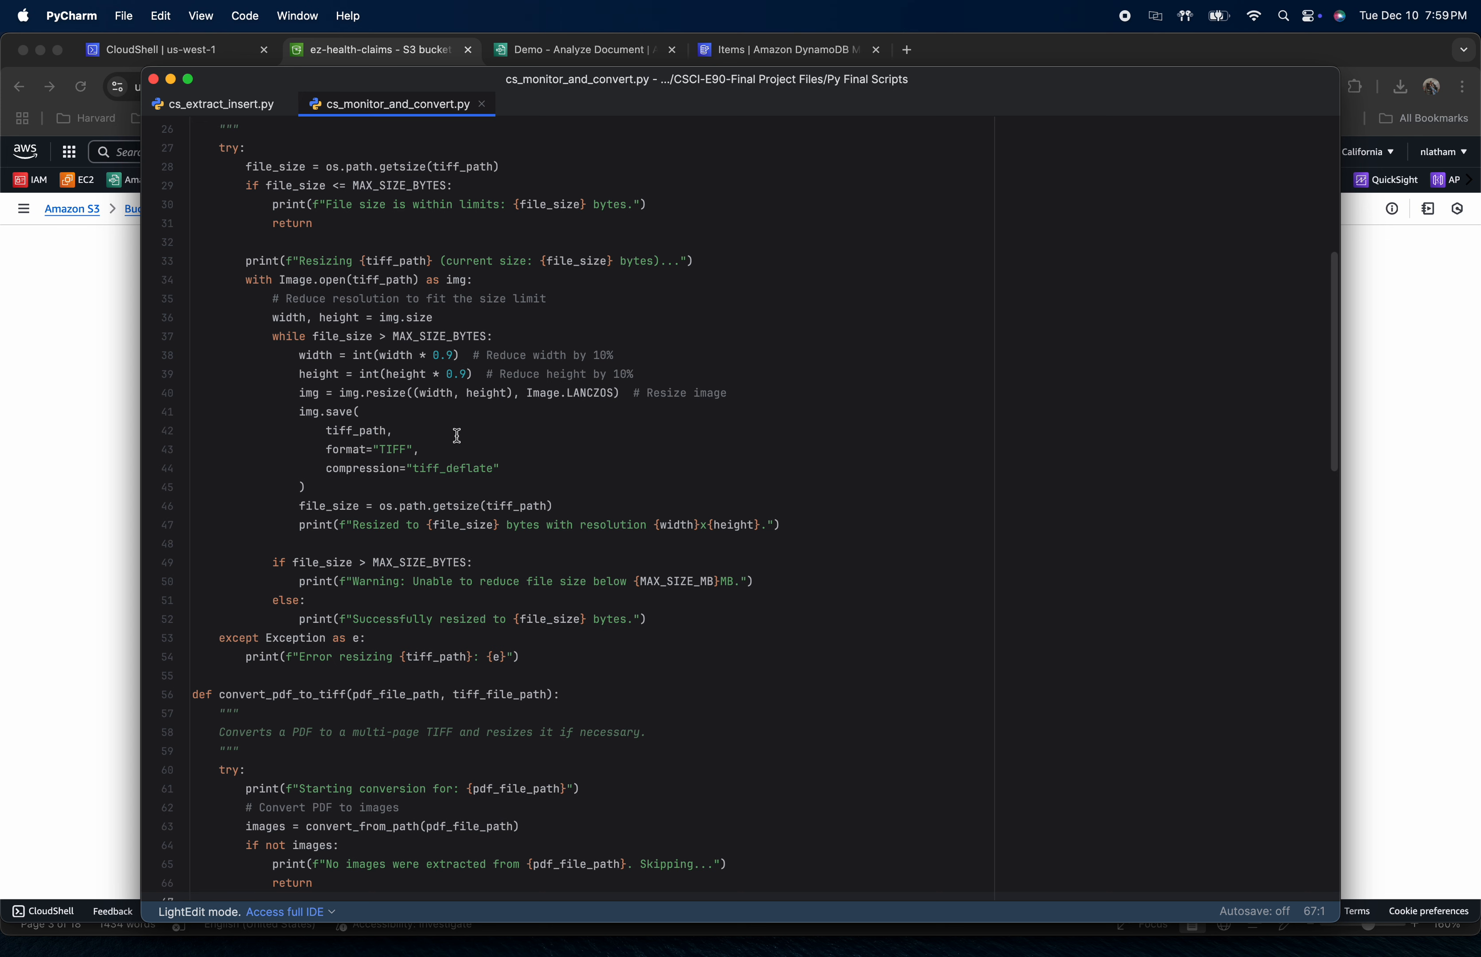
scroll(457, 436, down, 2)
drag(353, 366, 504, 358)
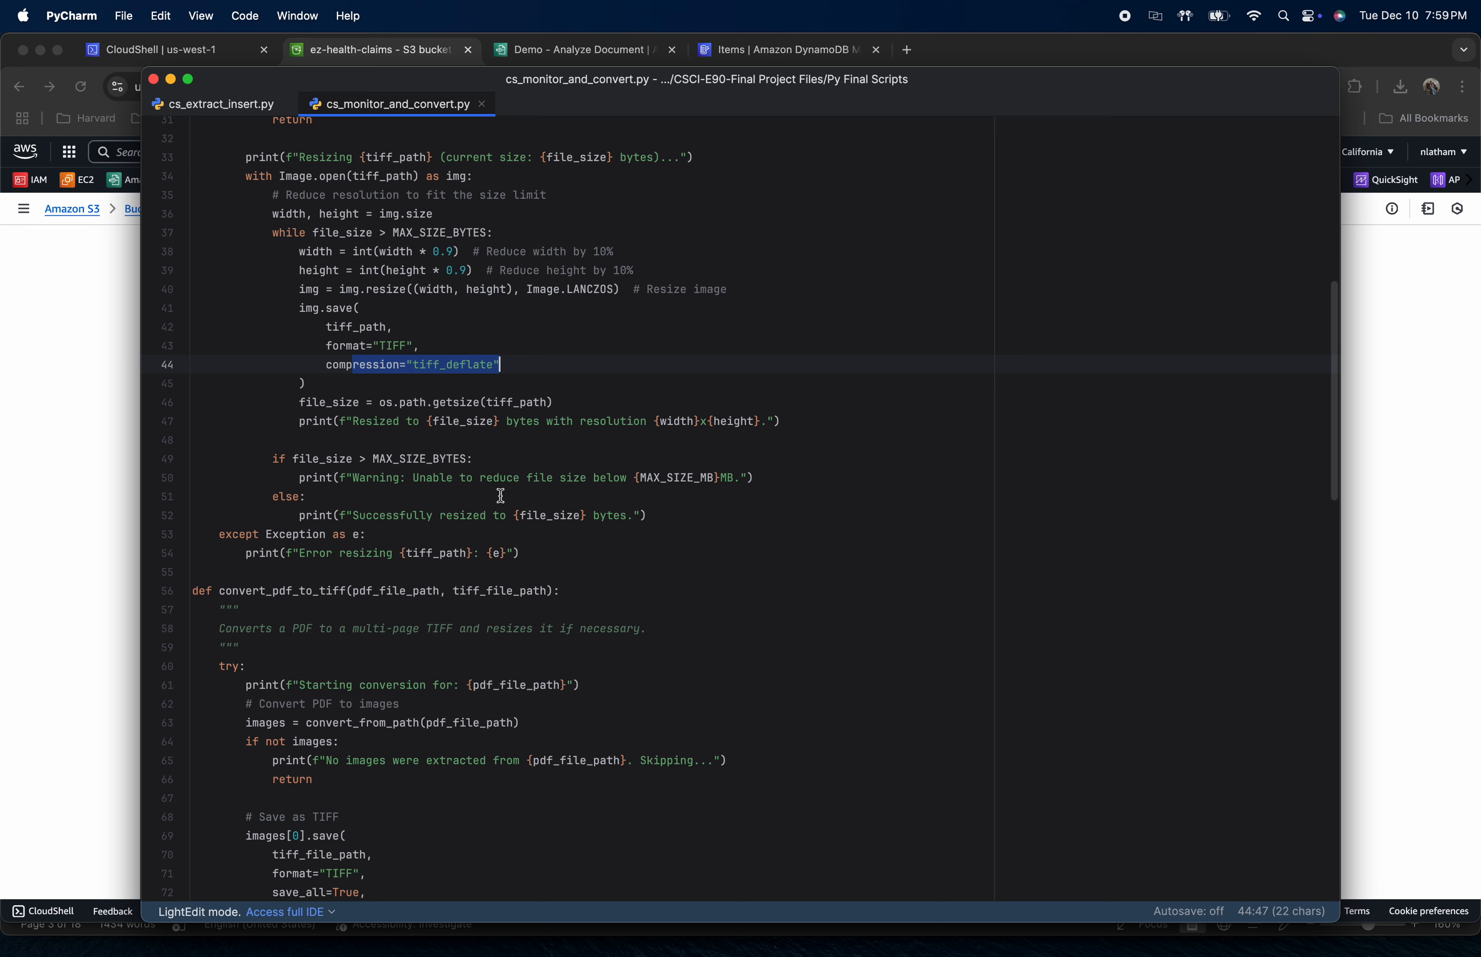
Examine the convert_pdf_to_tiff and process_s3_files functions through to the end of the script
scroll(502, 466, down, 2)
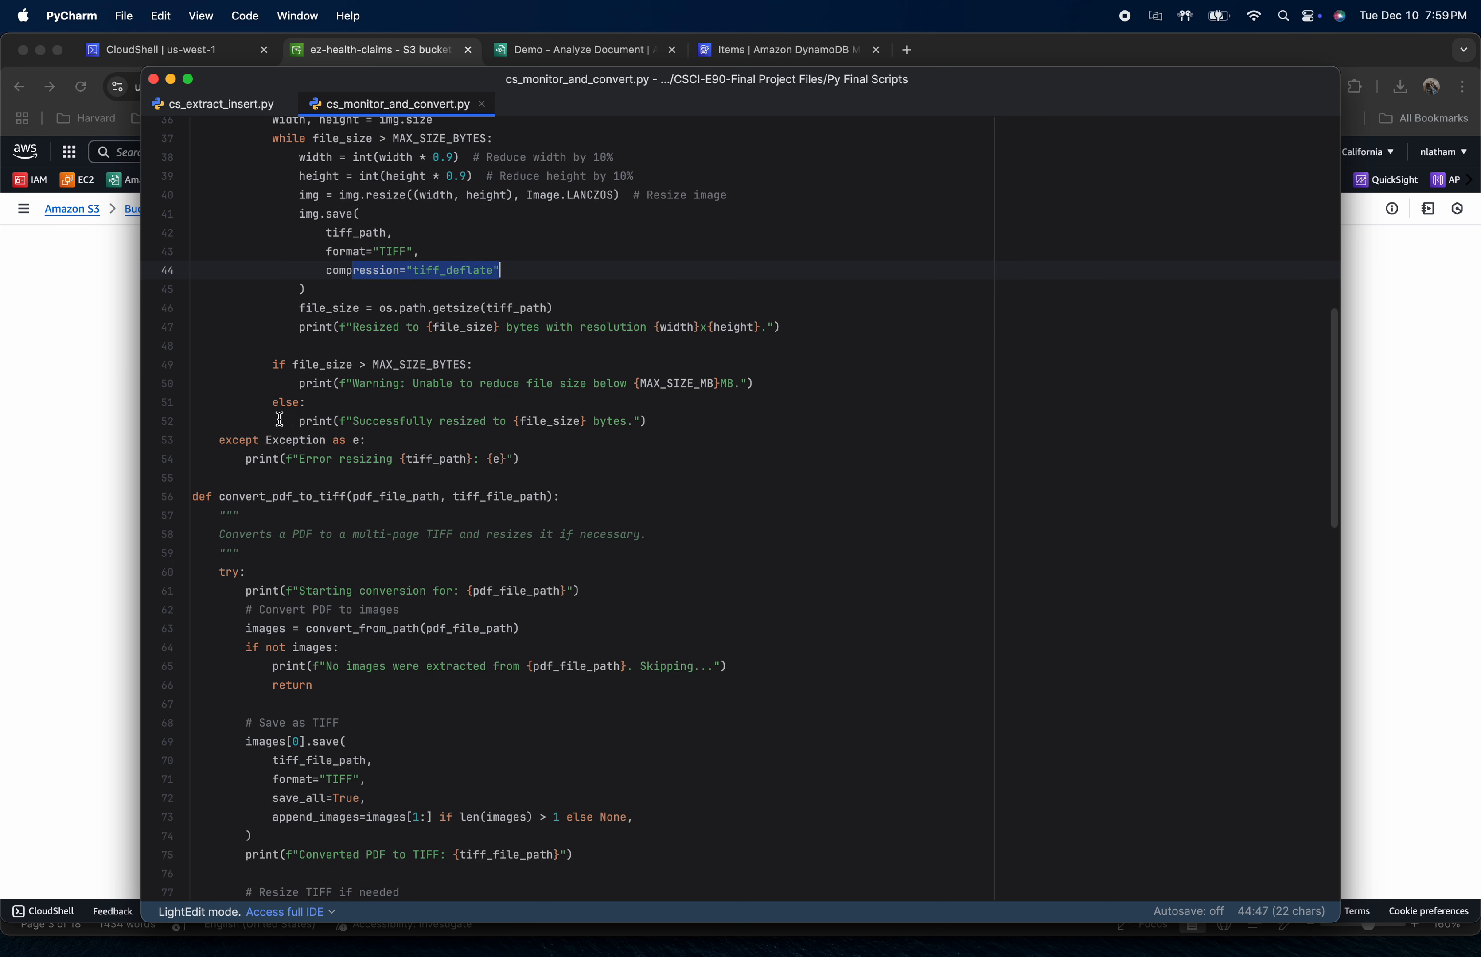
scroll(588, 445, down, 8)
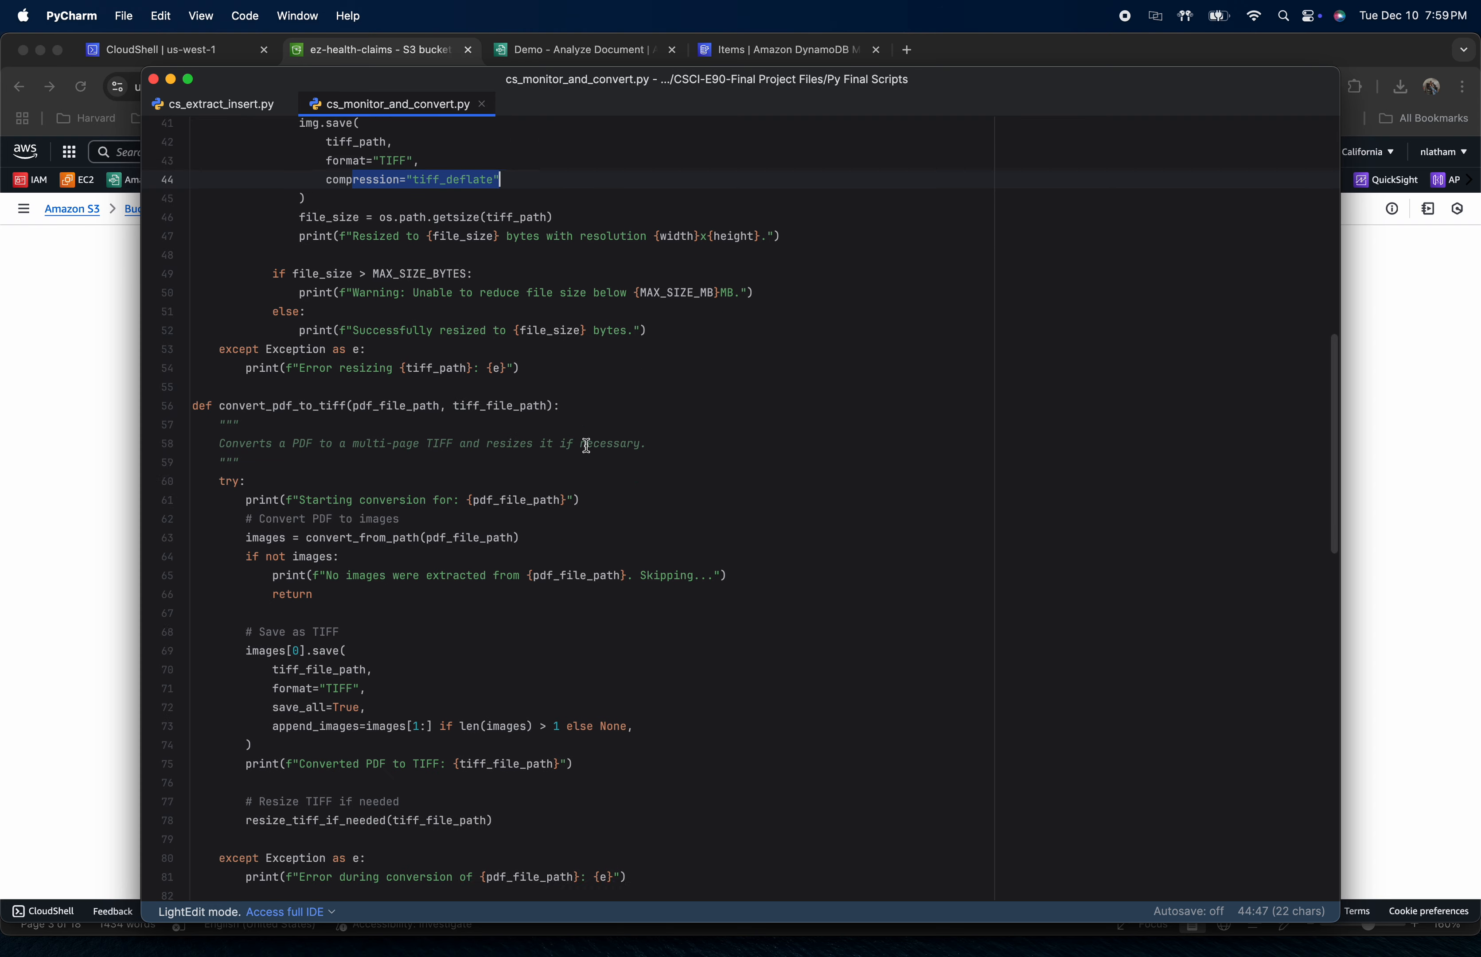
scroll(587, 446, down, 4)
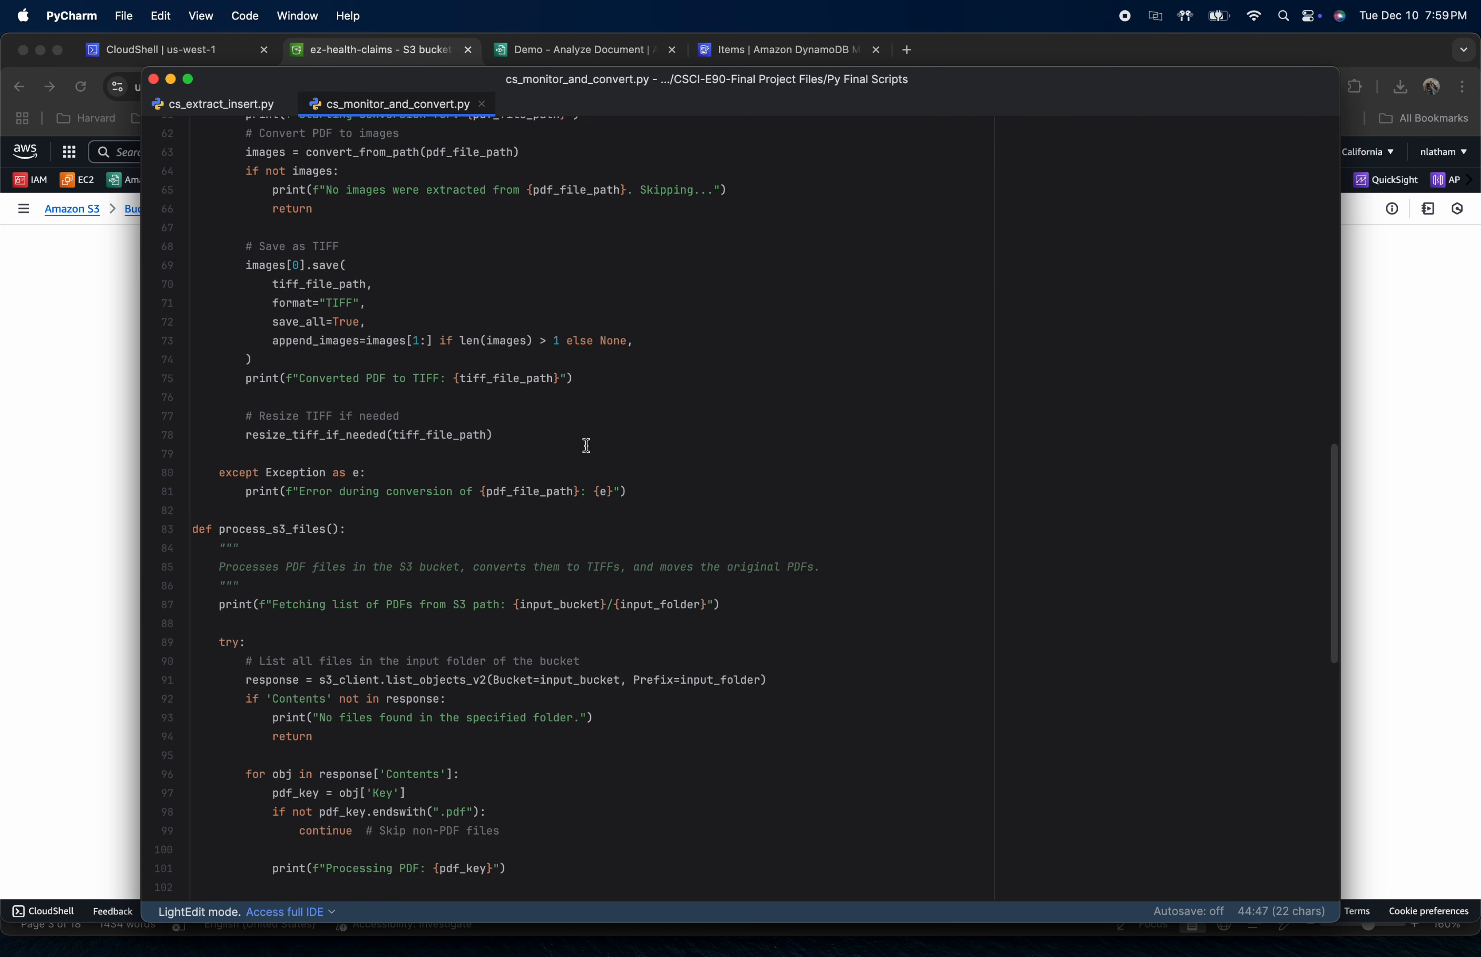
scroll(574, 472, down, 5)
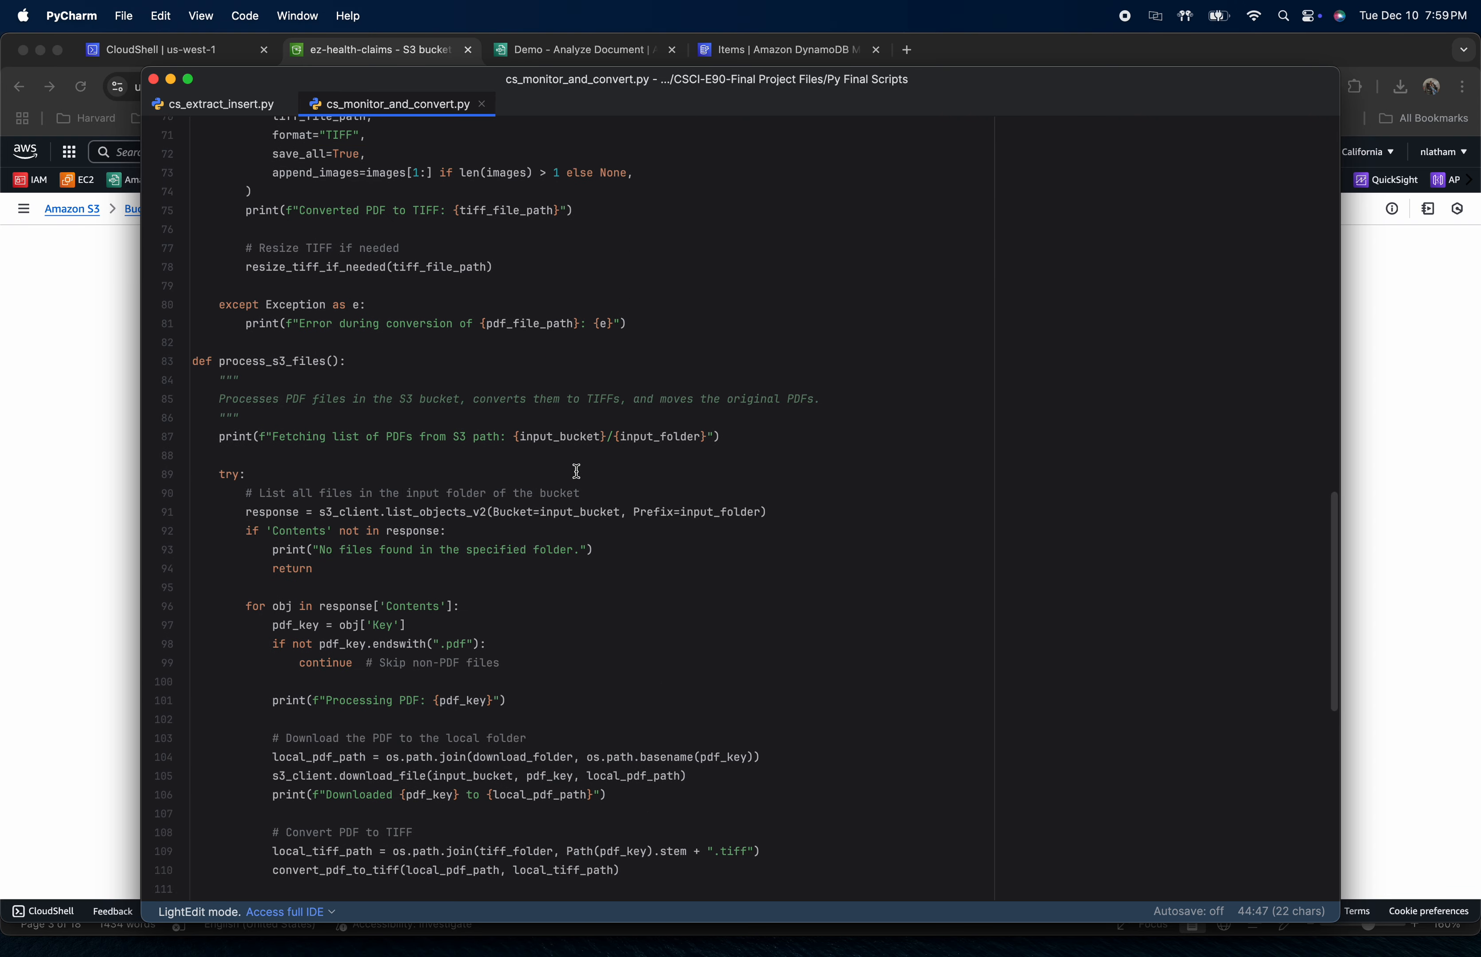
scroll(545, 469, down, 4)
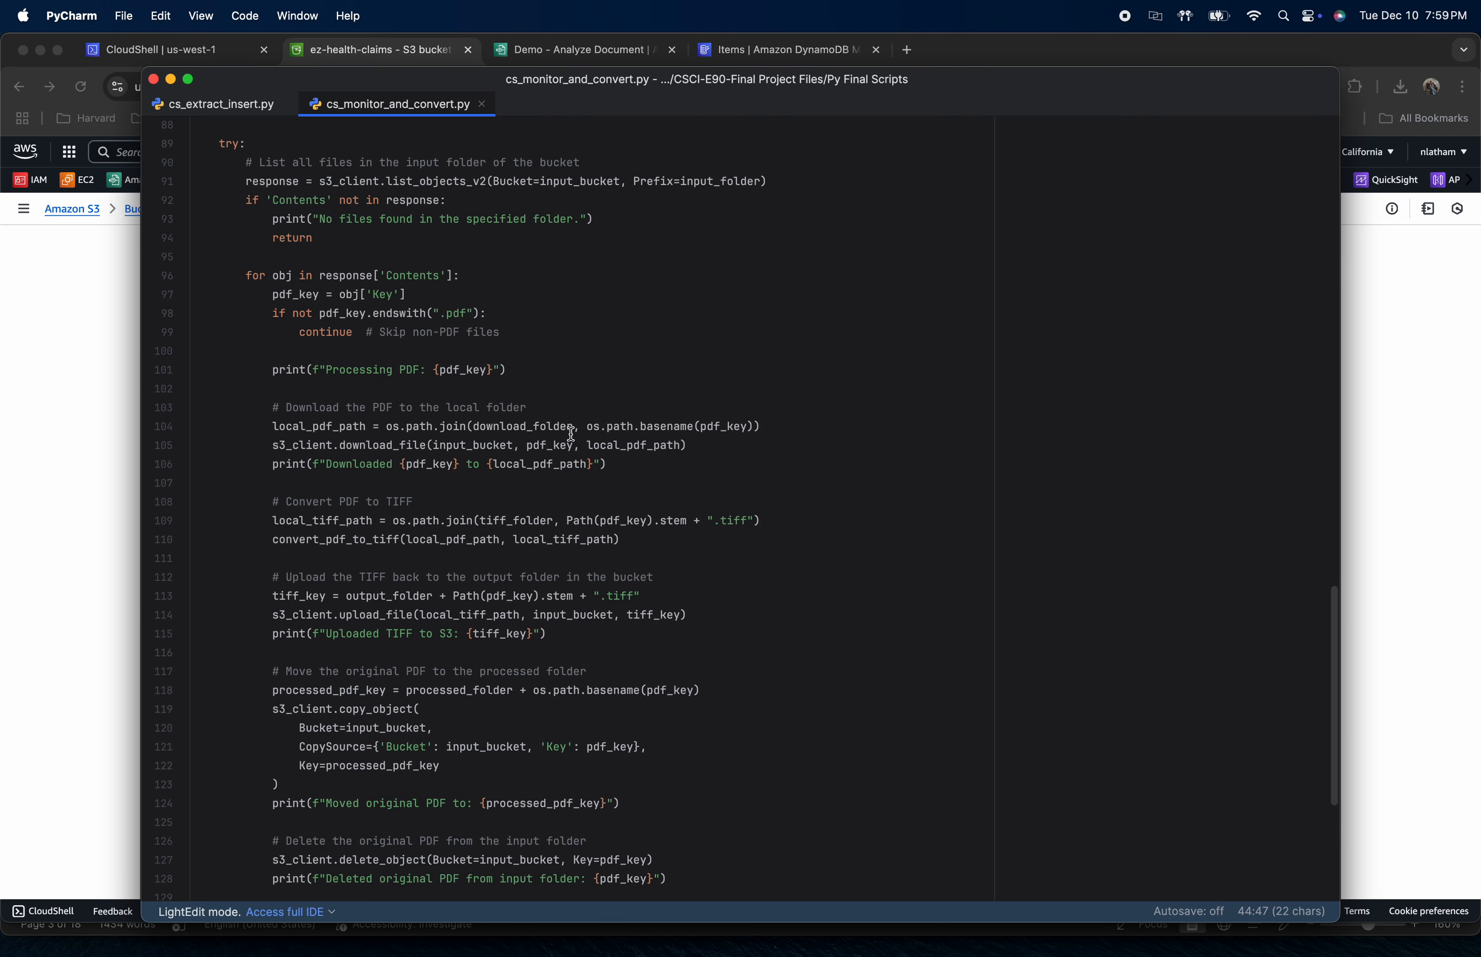
mouse_move(571, 434)
scroll(488, 560, down, 5)
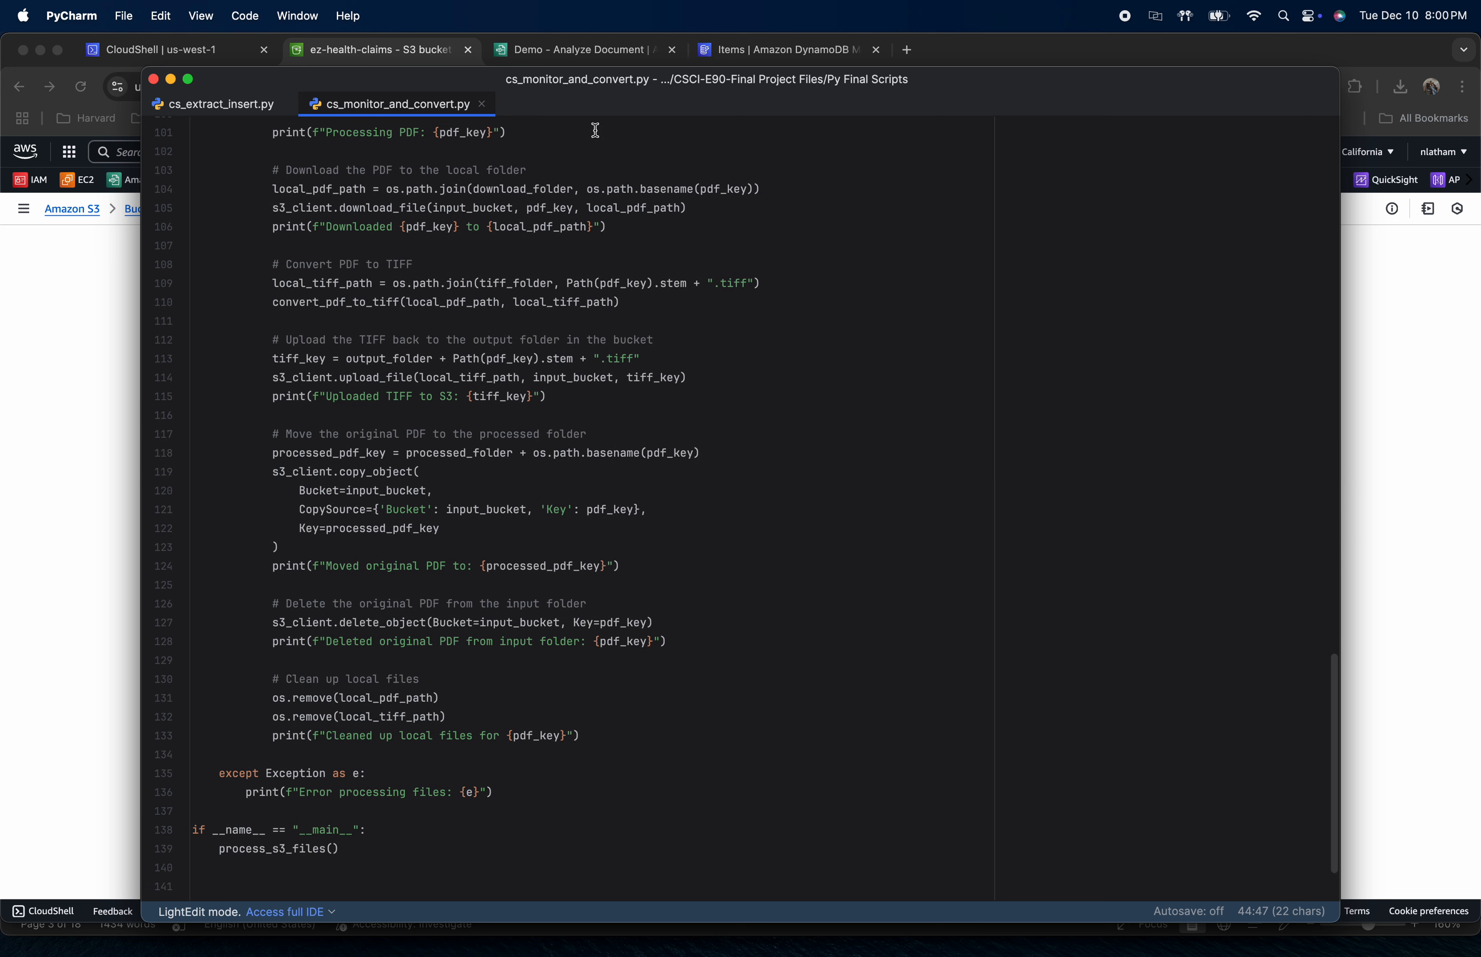
Switch to Chrome and run python cs_monitor_and_convert.py in the CloudShell session
key(super+Tab)
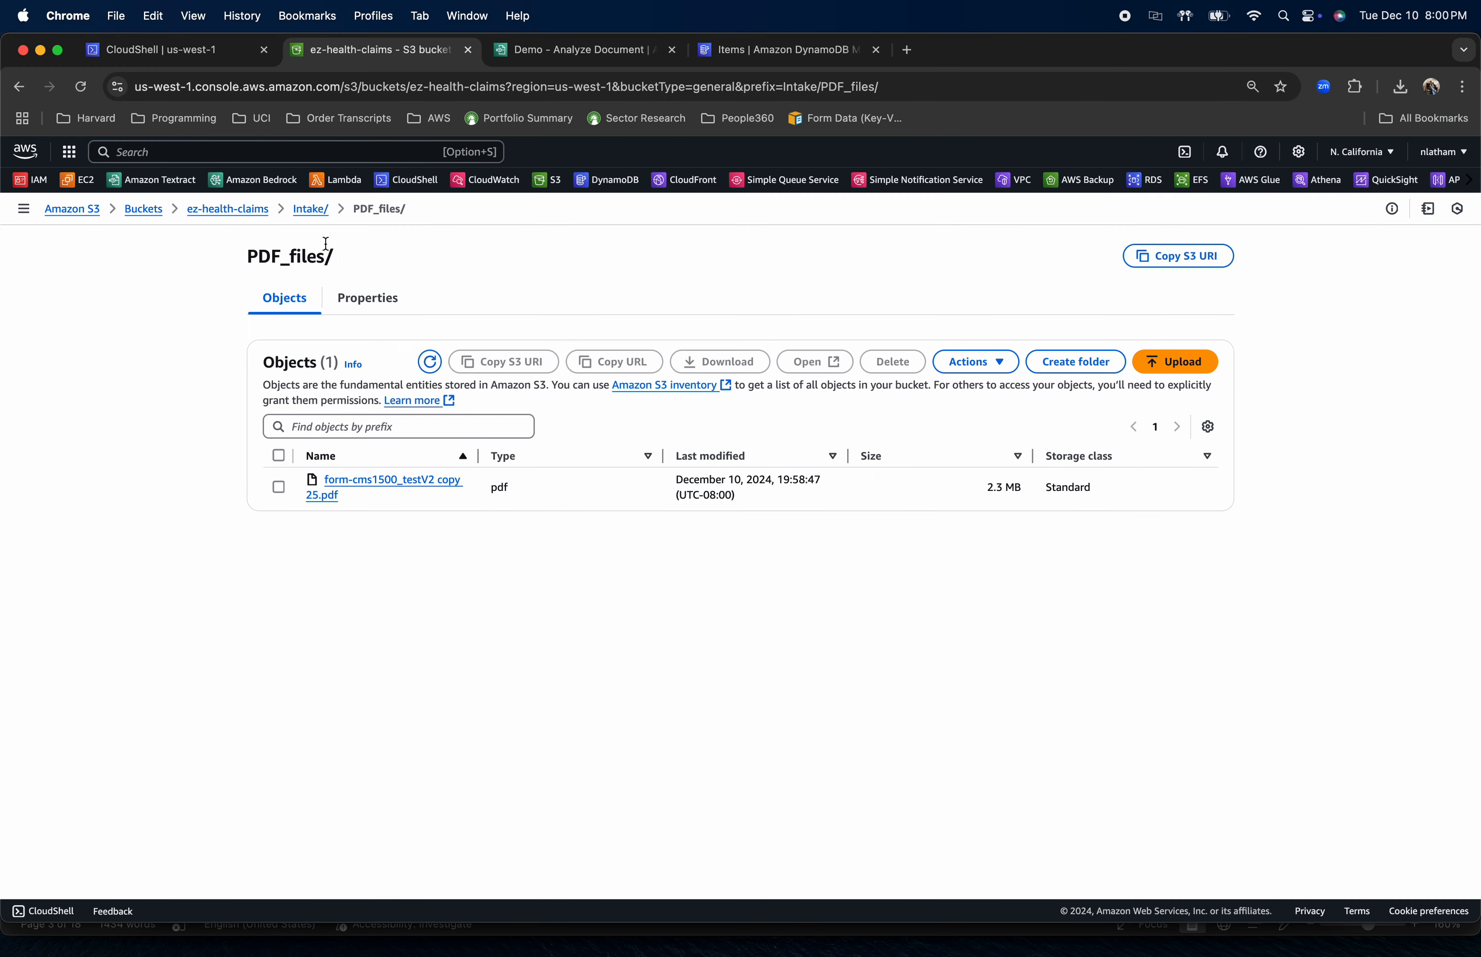
click(161, 51)
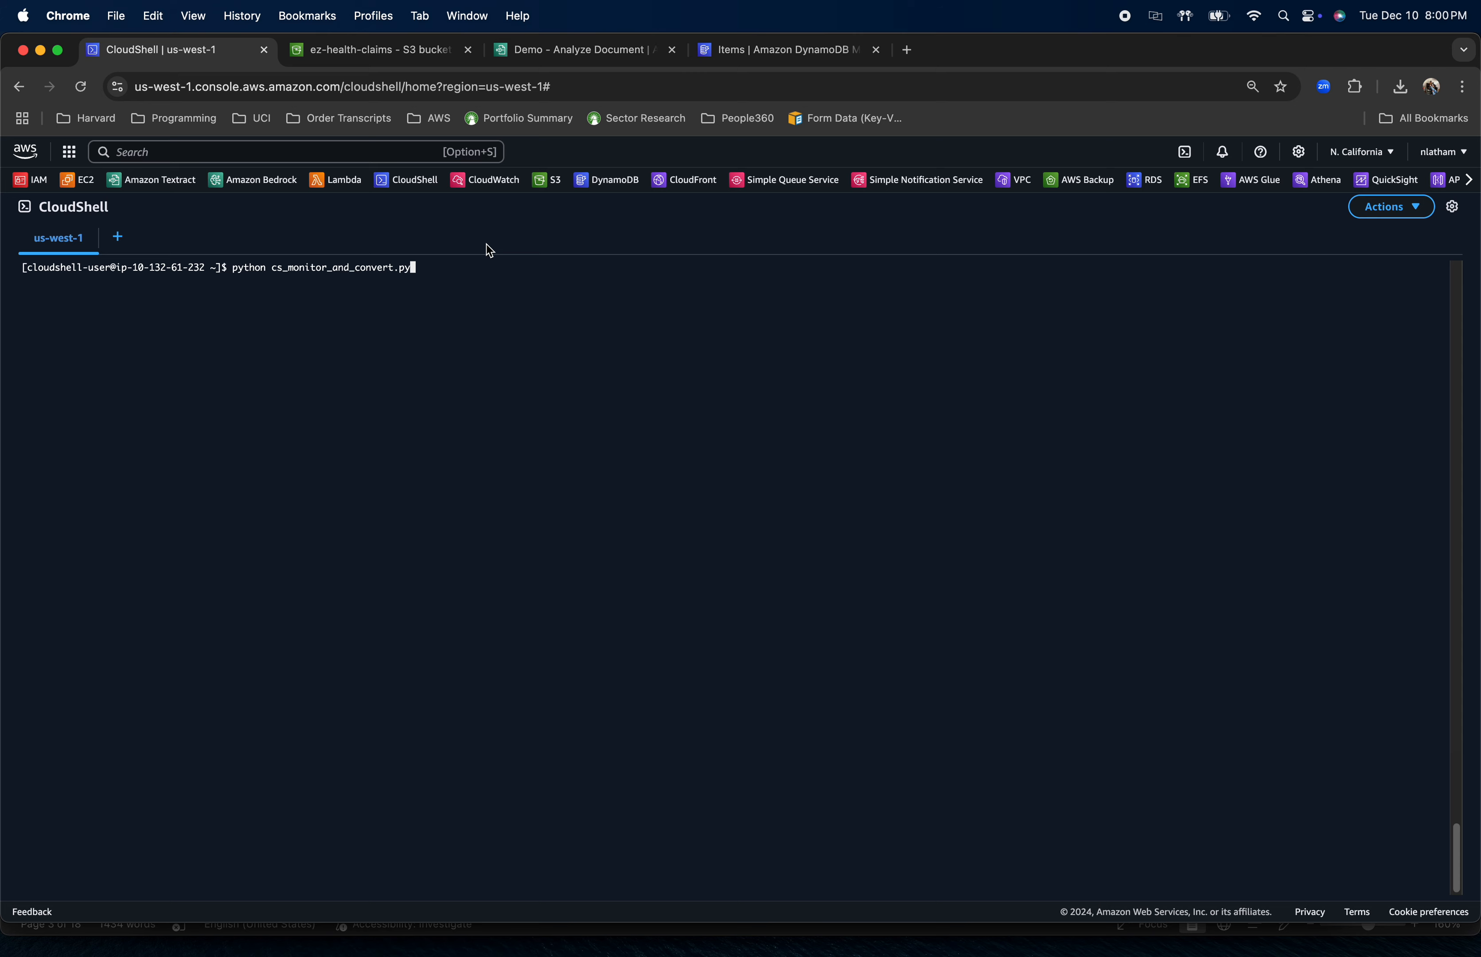
key(Return)
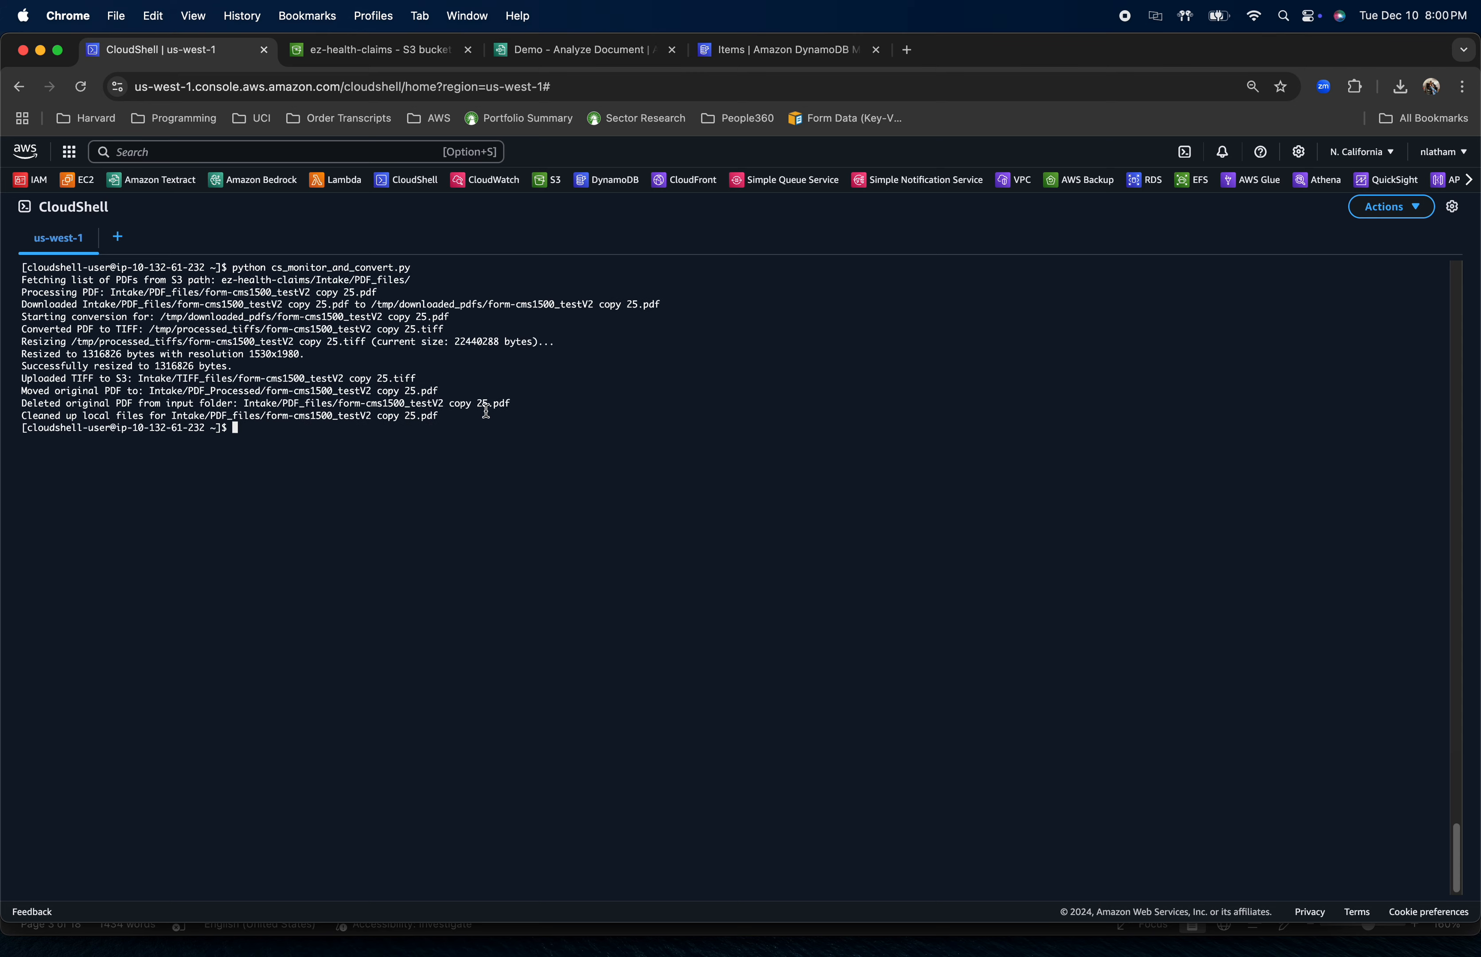
Inspect the PDF_files, PDF_Processed and TIFF_files folders under Intake in the ez-health-claims bucket
click(365, 51)
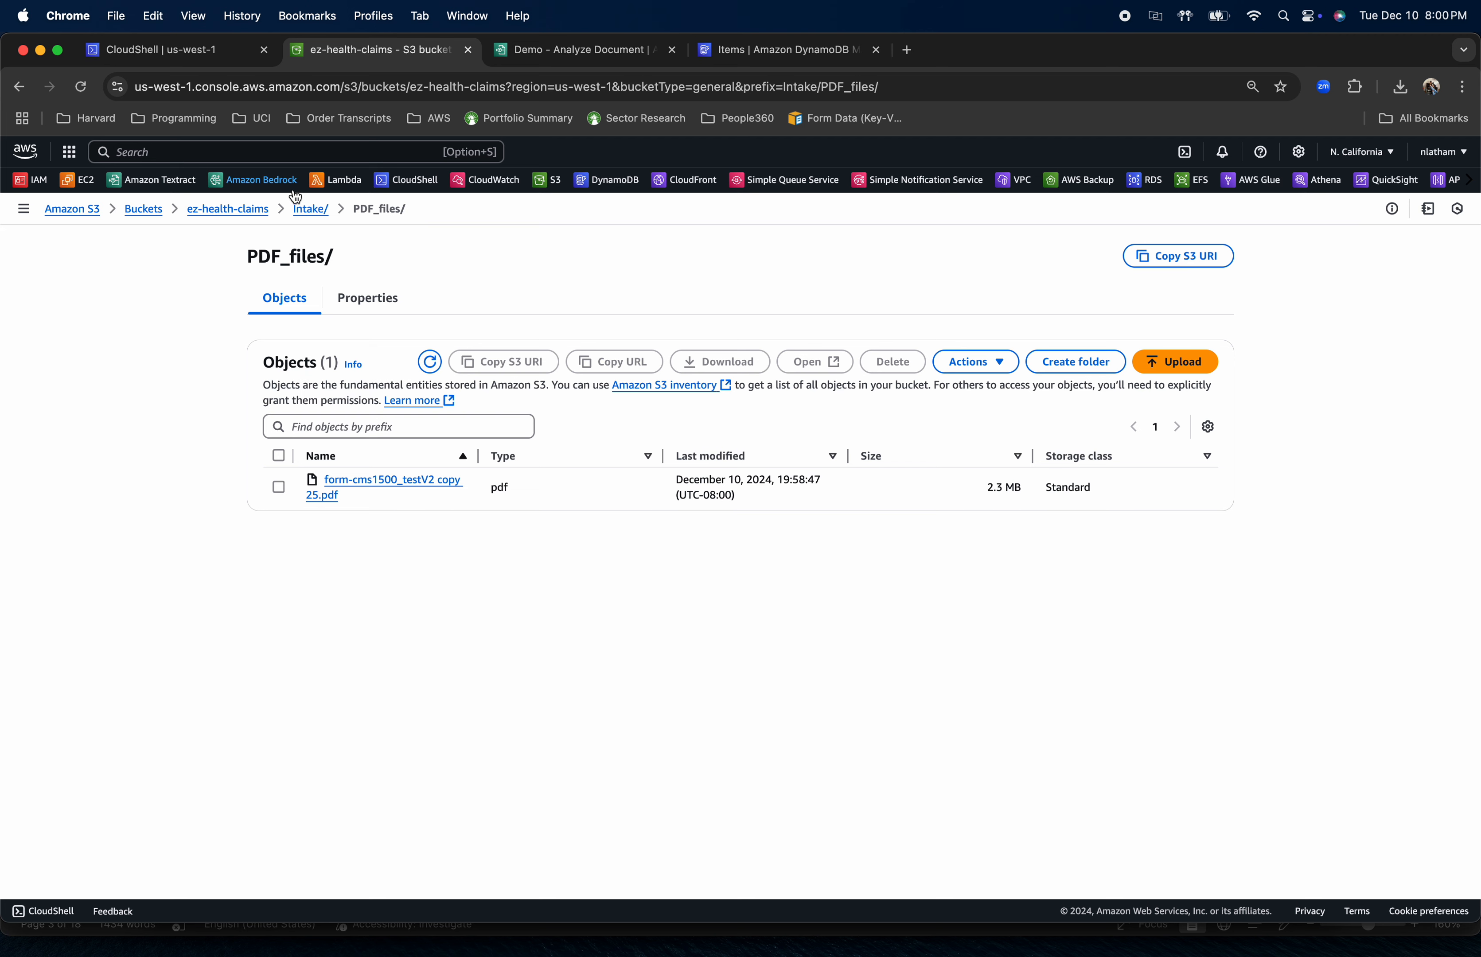
click(310, 209)
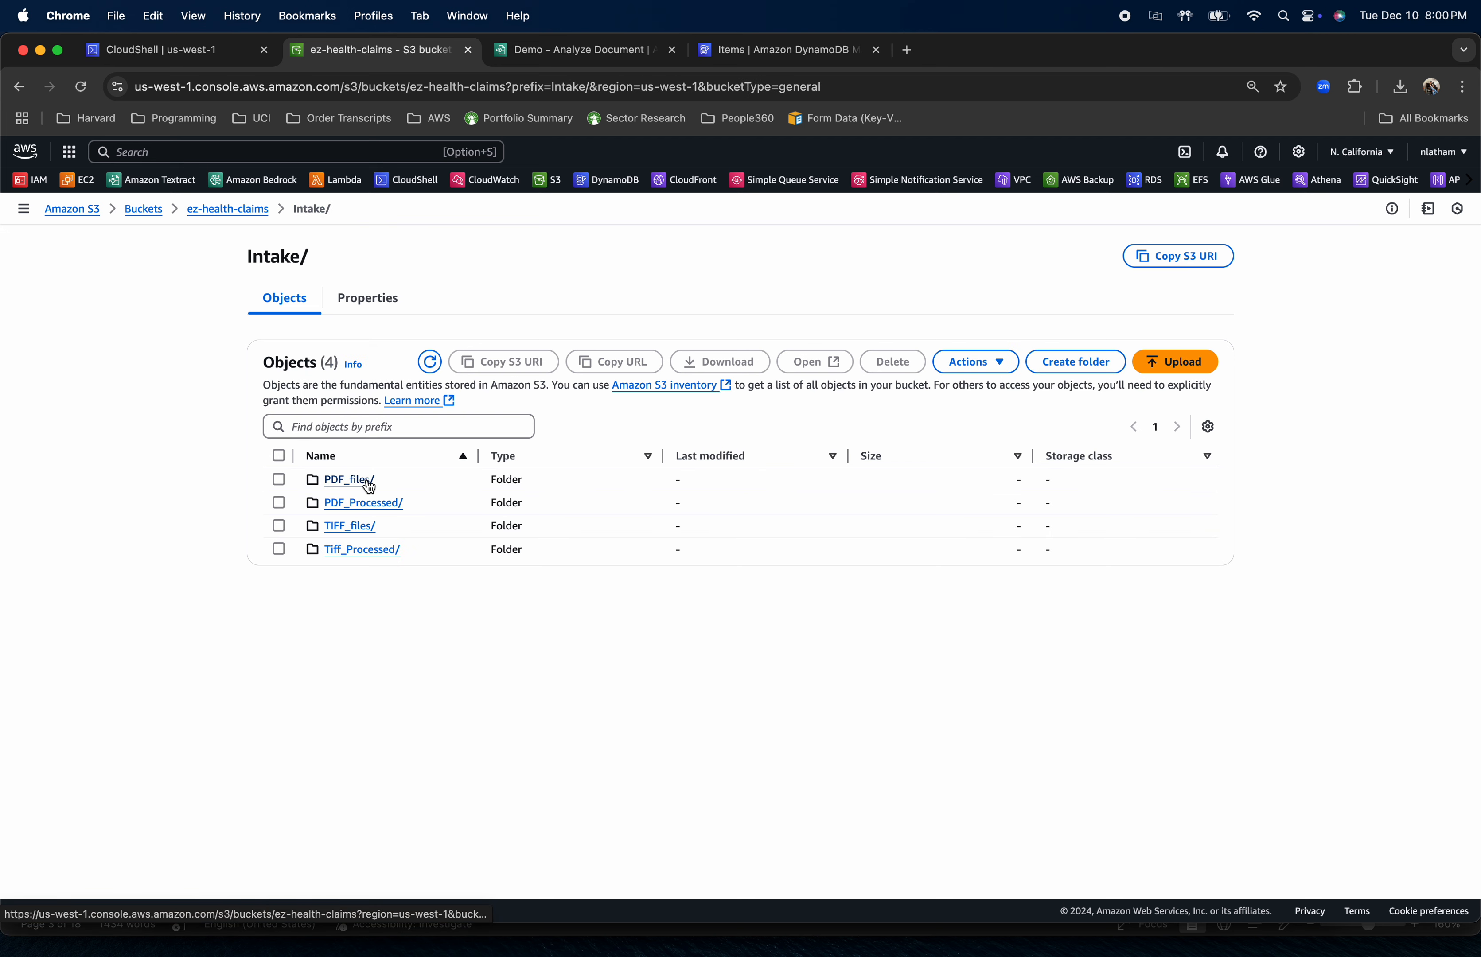
click(369, 482)
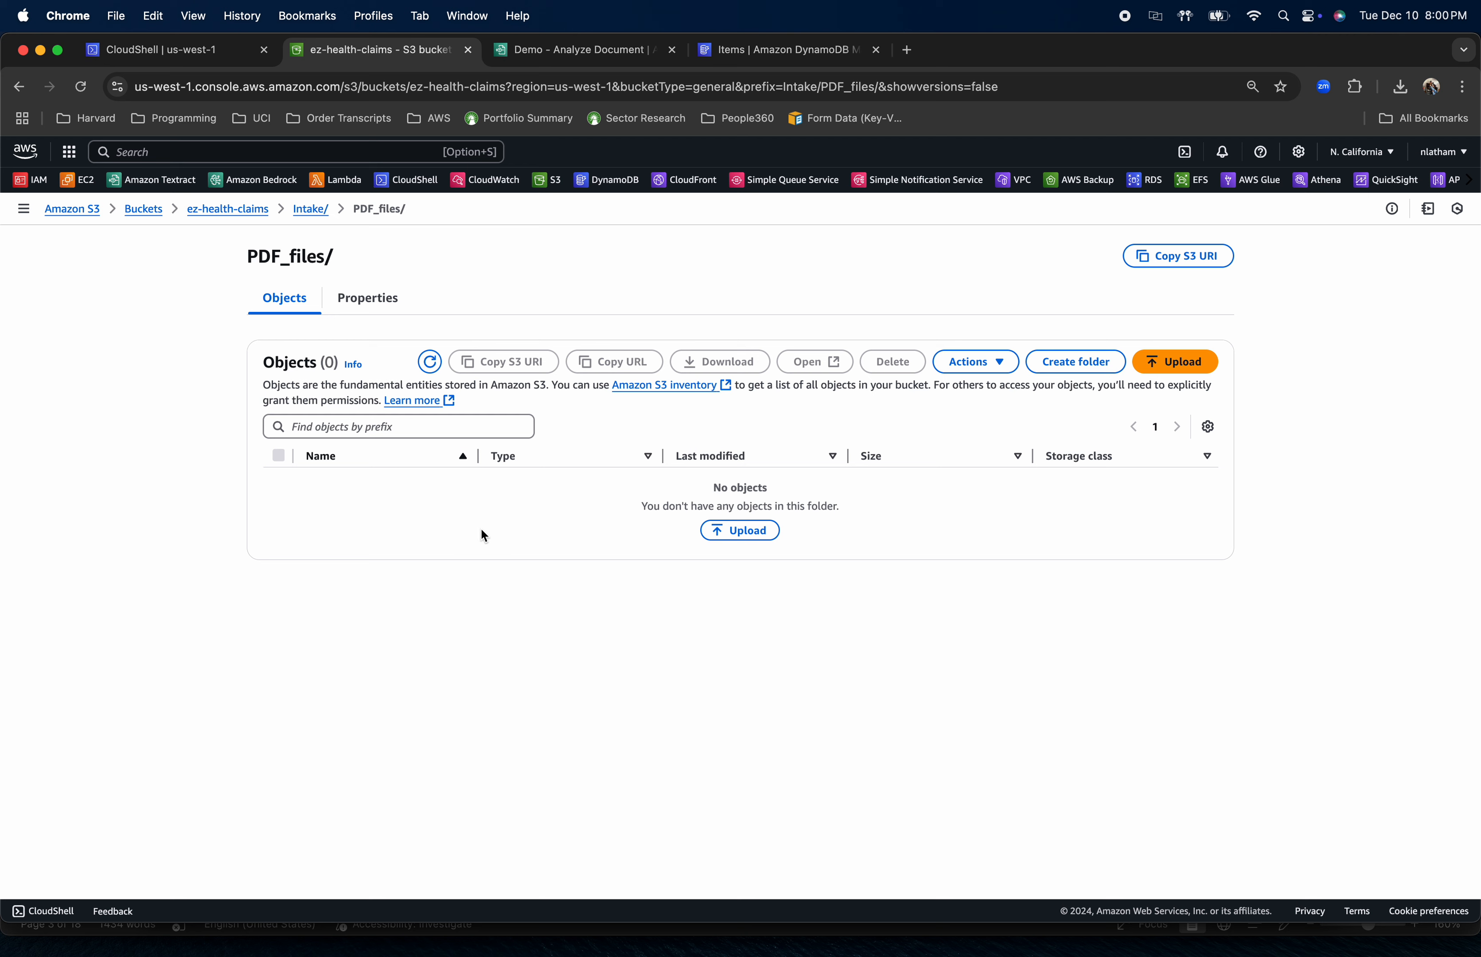
click(310, 209)
click(367, 506)
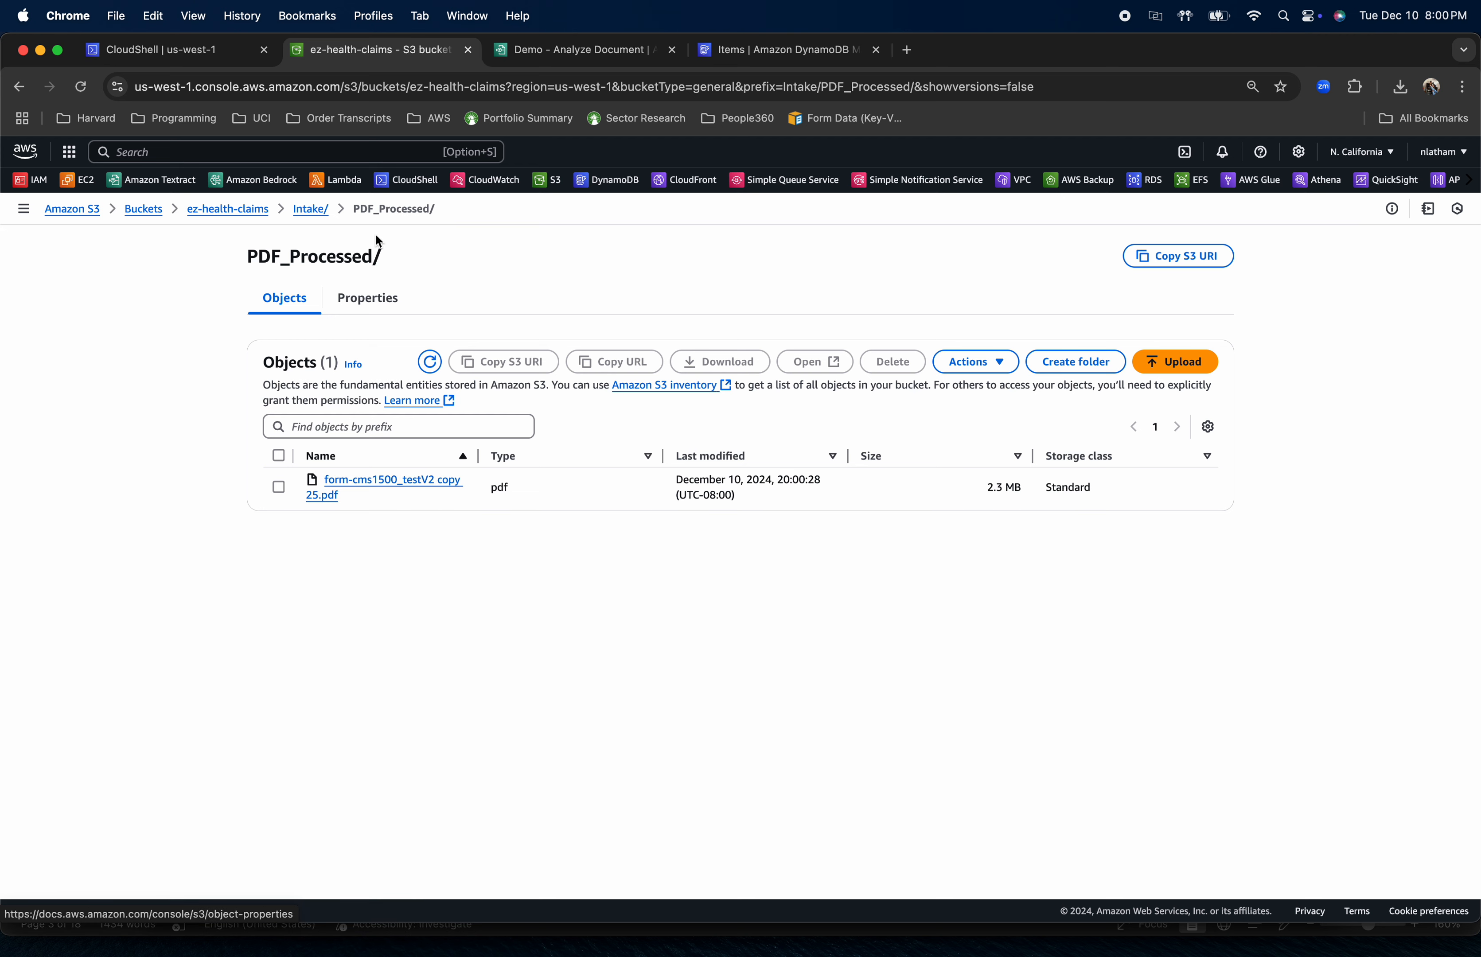
click(309, 209)
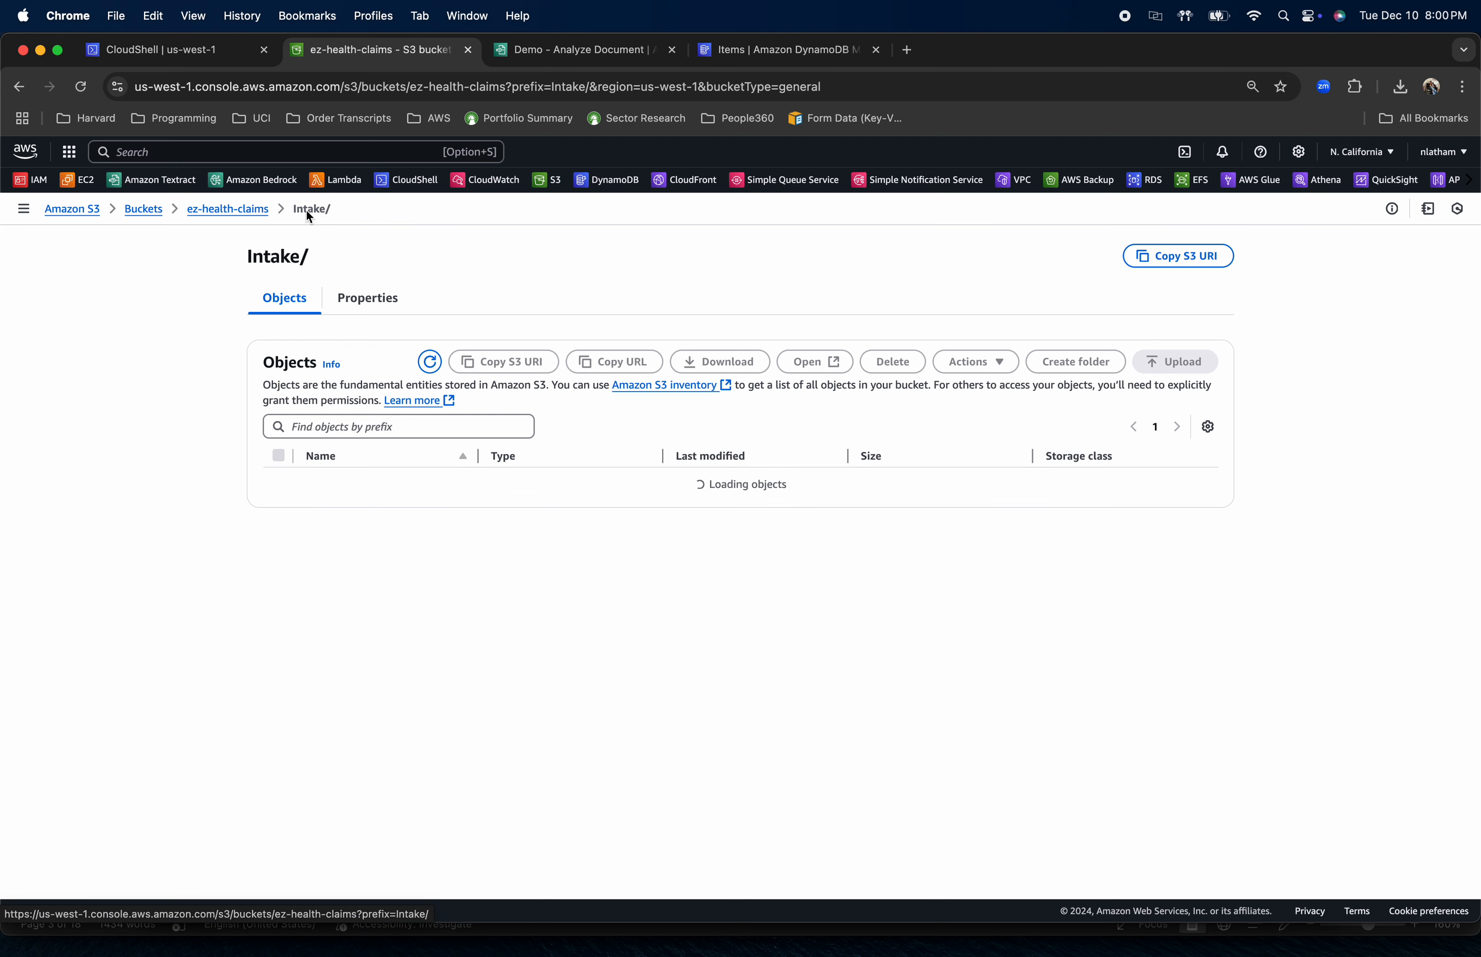
click(367, 528)
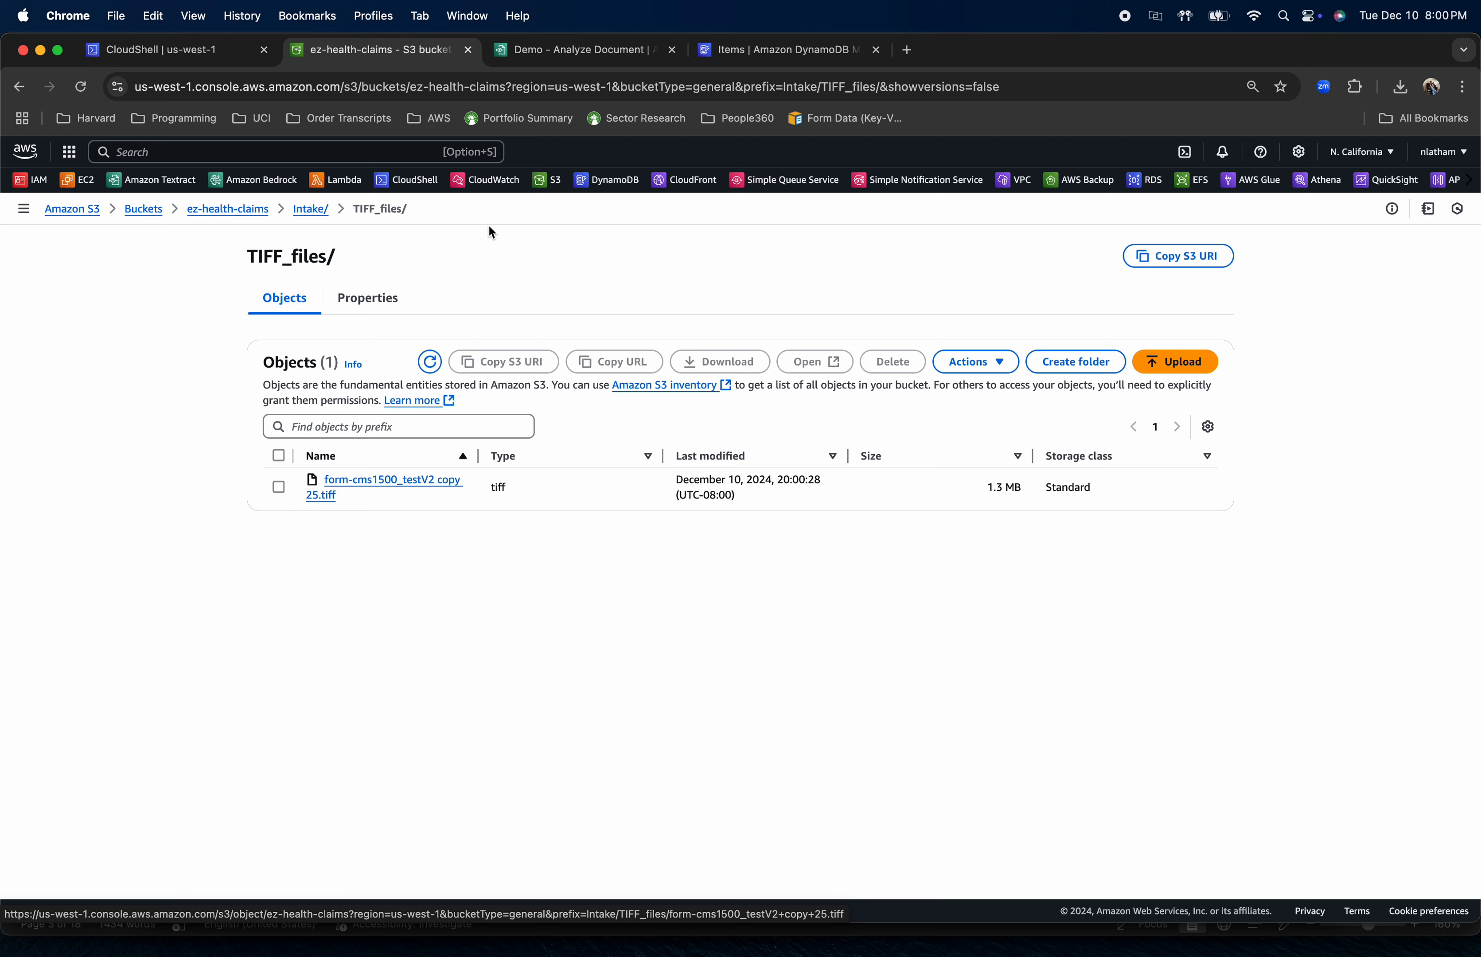
Upload form-cms1500_testV2 copy 25.tiff from the AWS/TIFF folder to the Amazon Textract Analyze Document demo
click(579, 61)
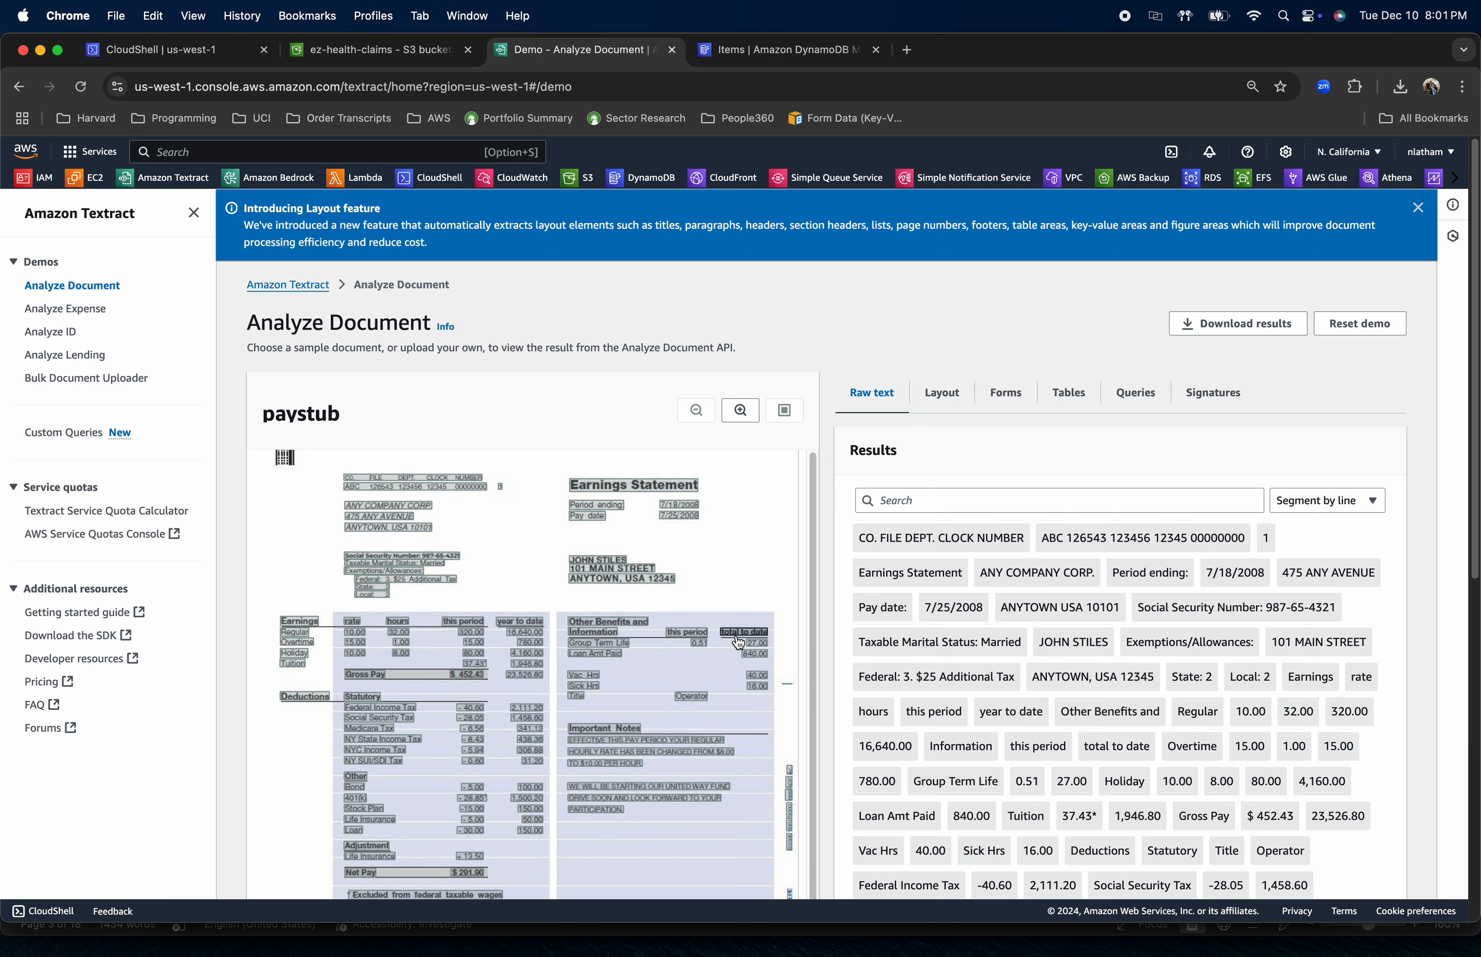
scroll(737, 636, down, 3)
scroll(890, 610, down, 10)
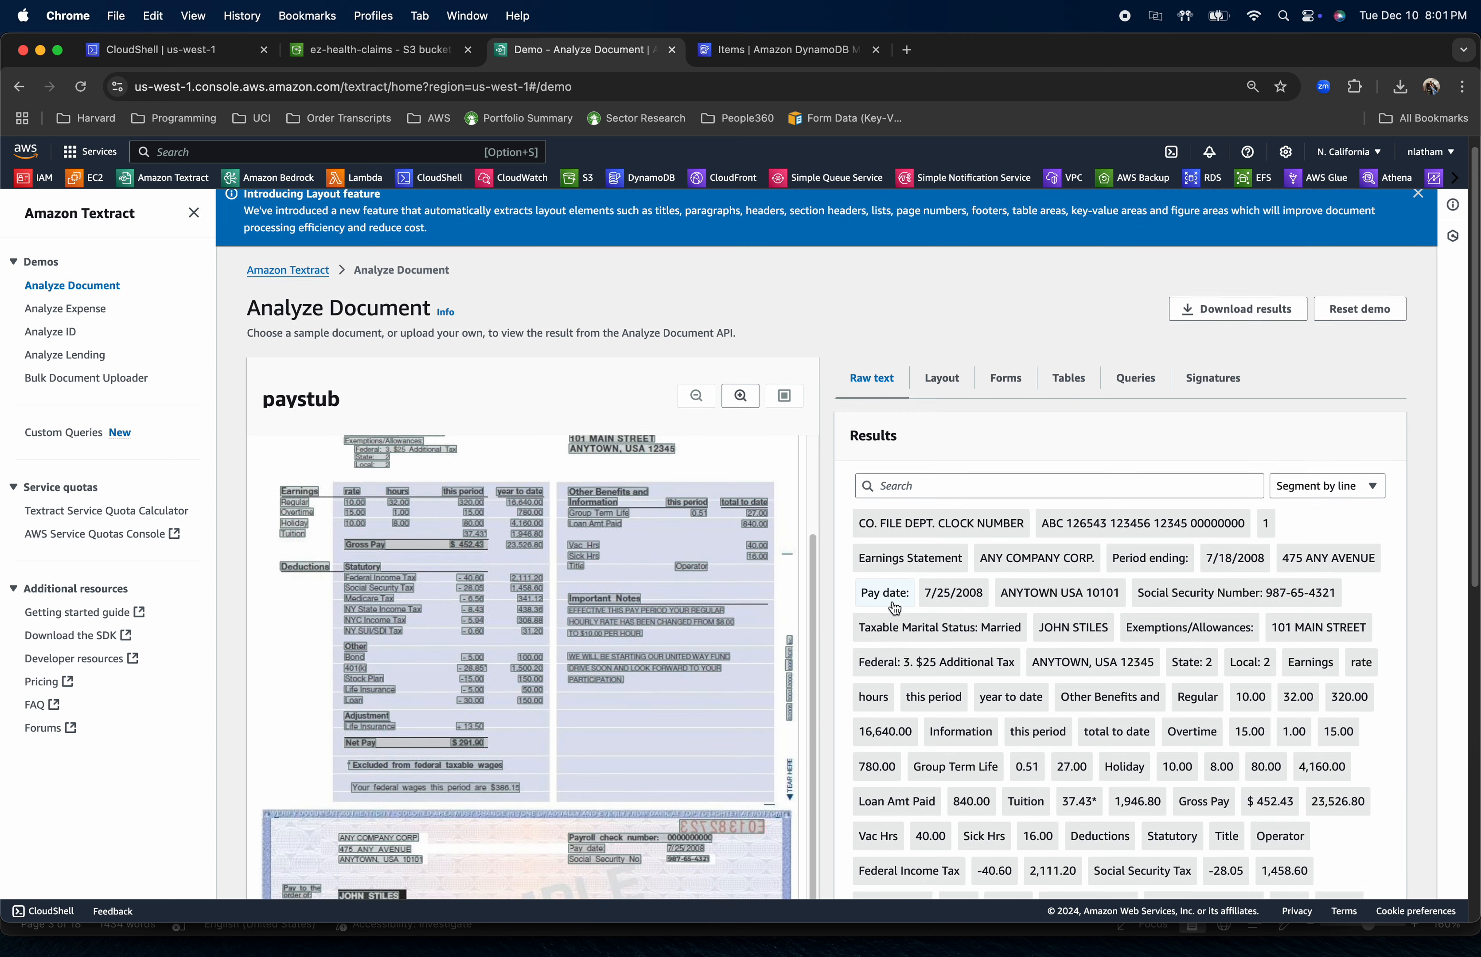
scroll(895, 608, down, 3)
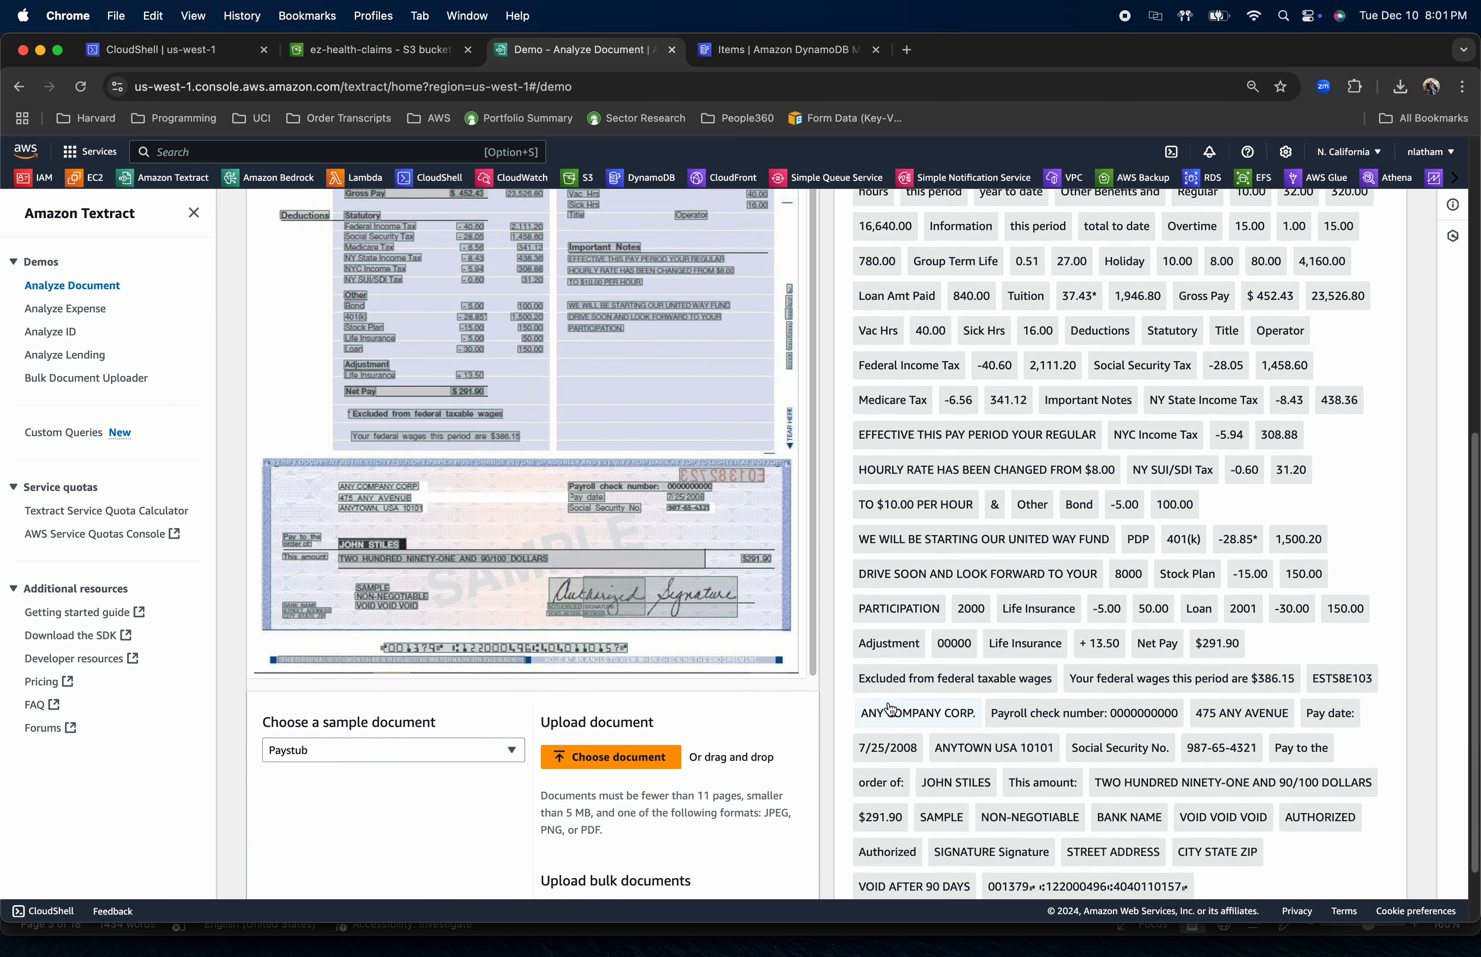
scroll(779, 623, down, 2)
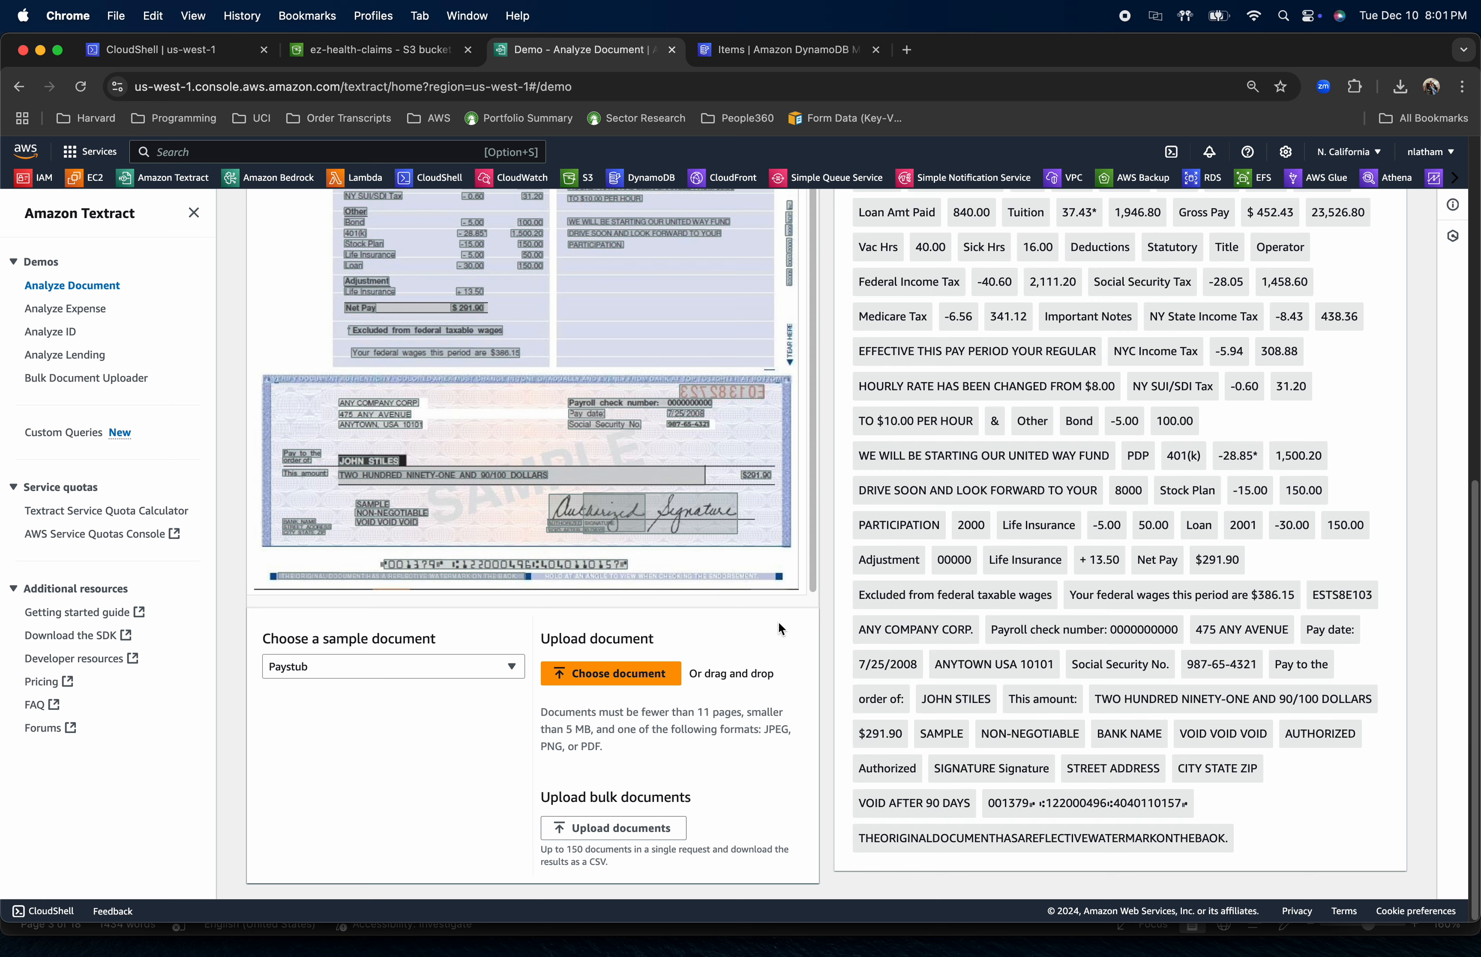
click(616, 674)
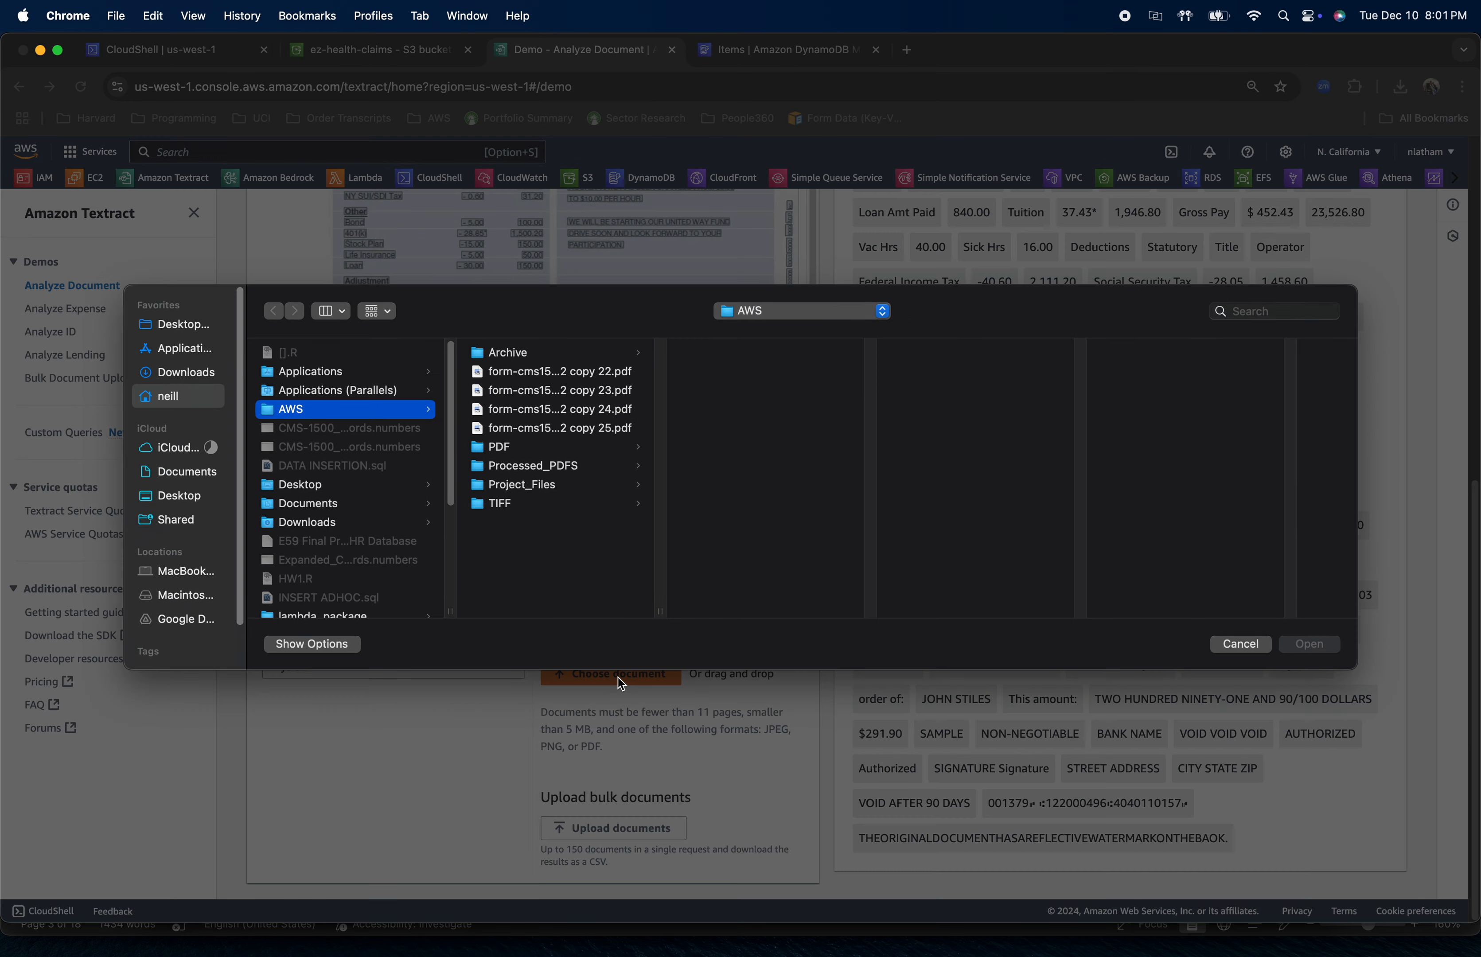
click(498, 505)
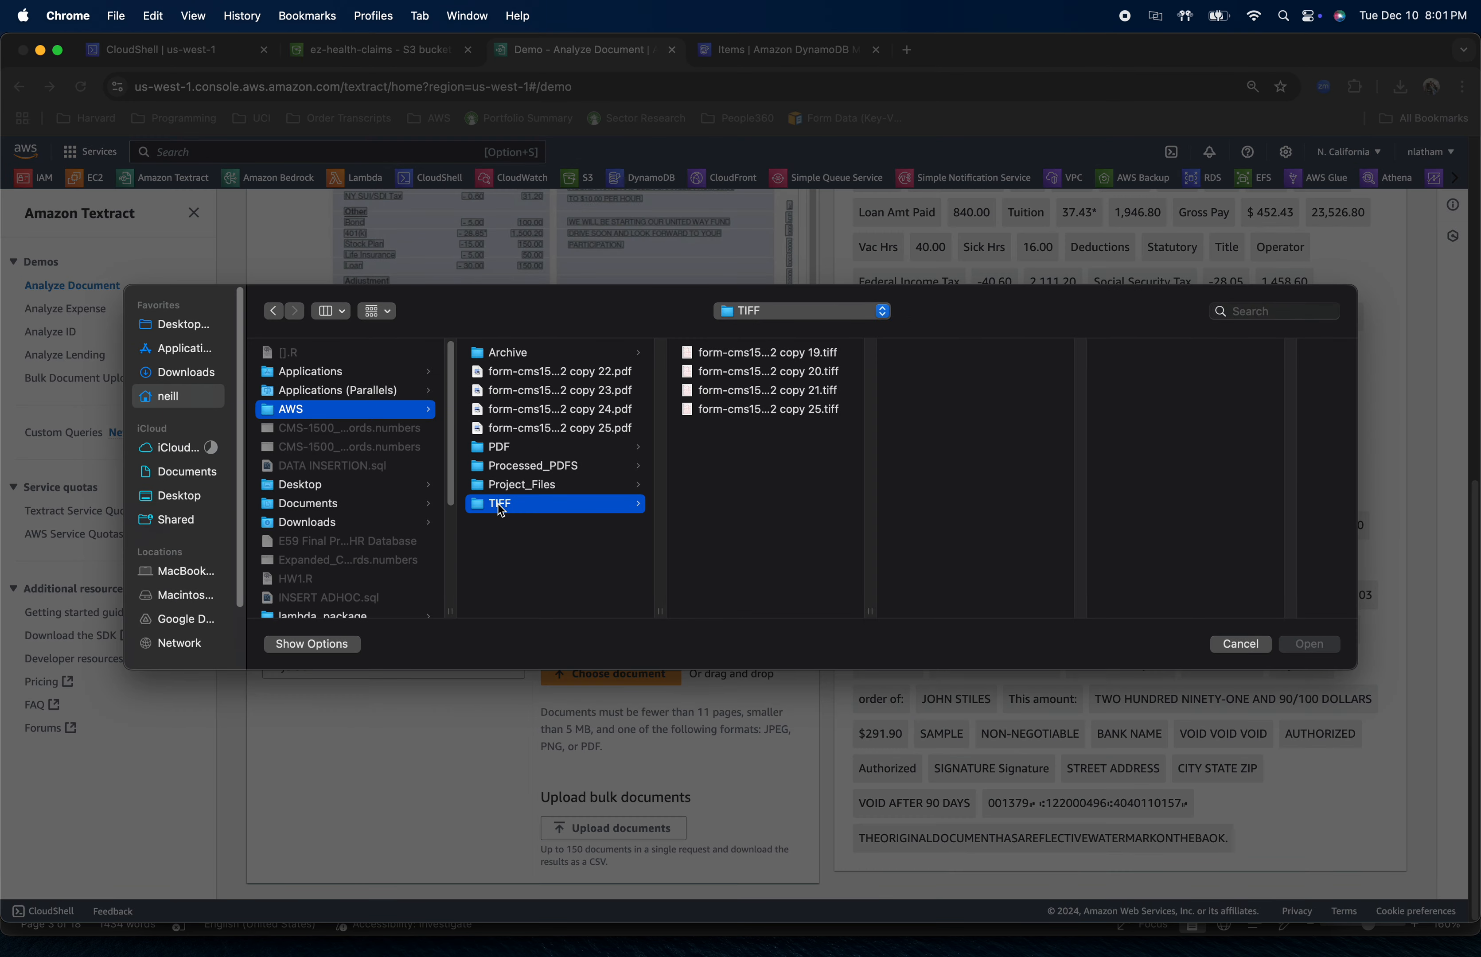
click(822, 415)
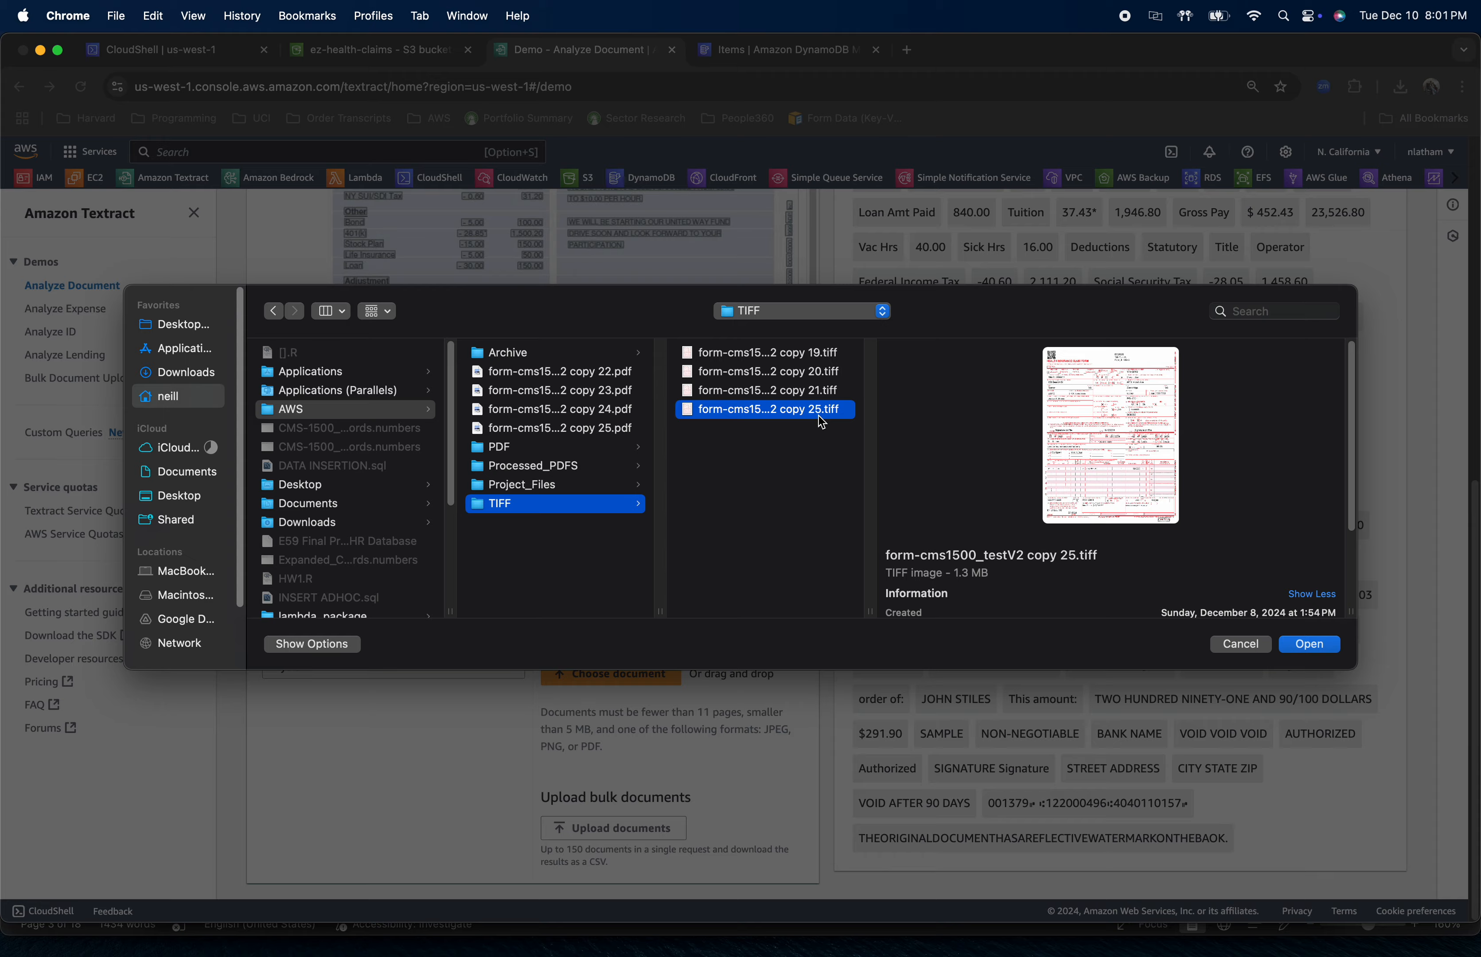
click(1310, 646)
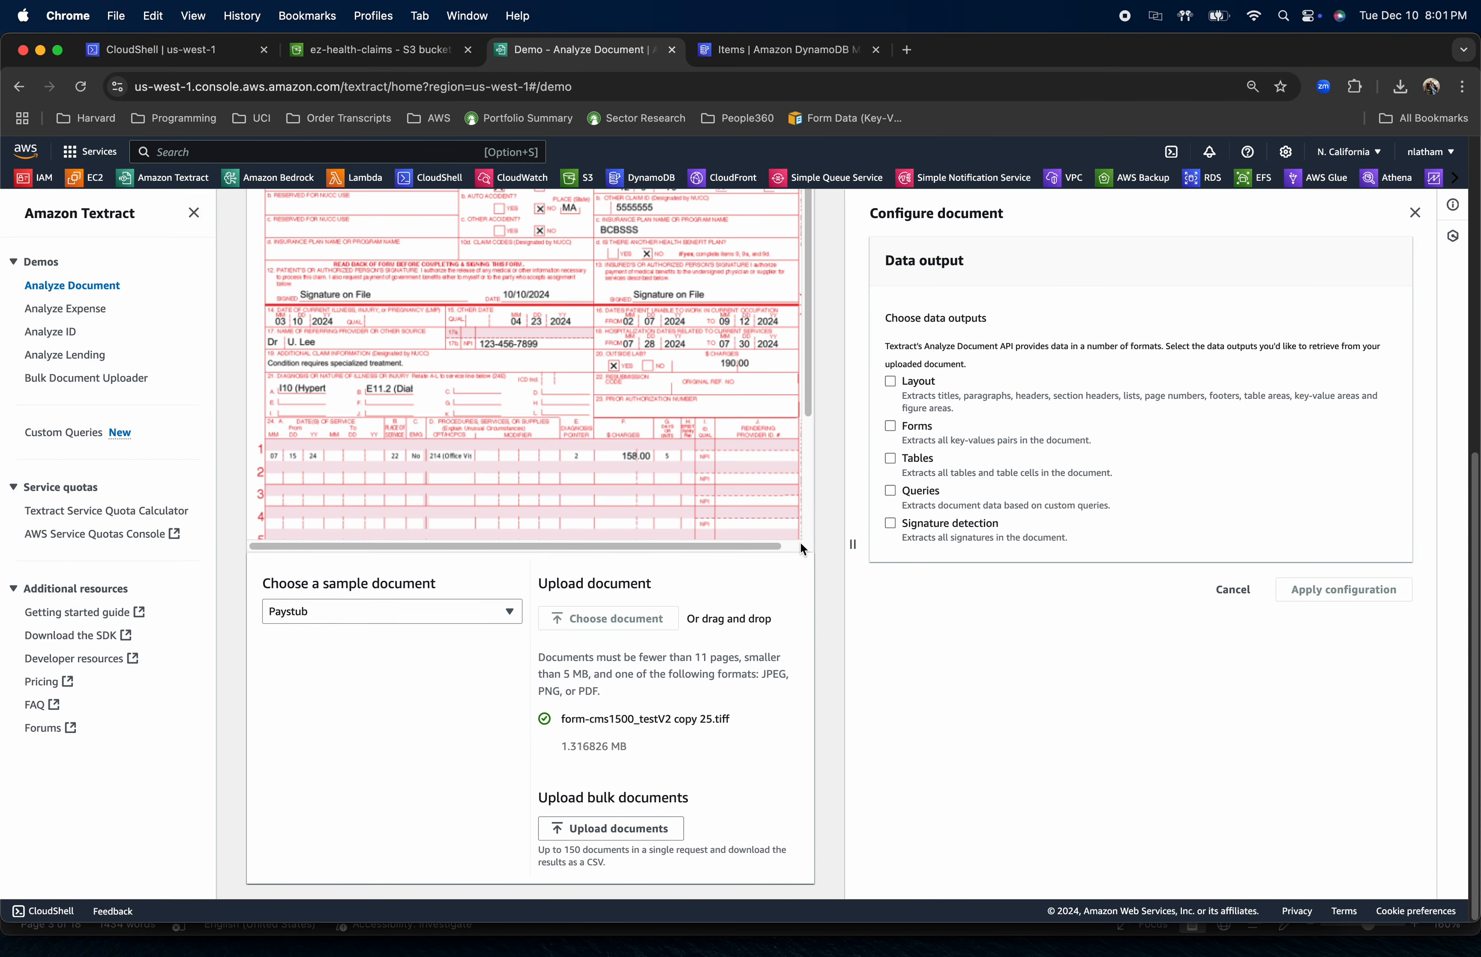
Choose Forms as the only data output for the uploaded claim form and apply the configuration
click(891, 426)
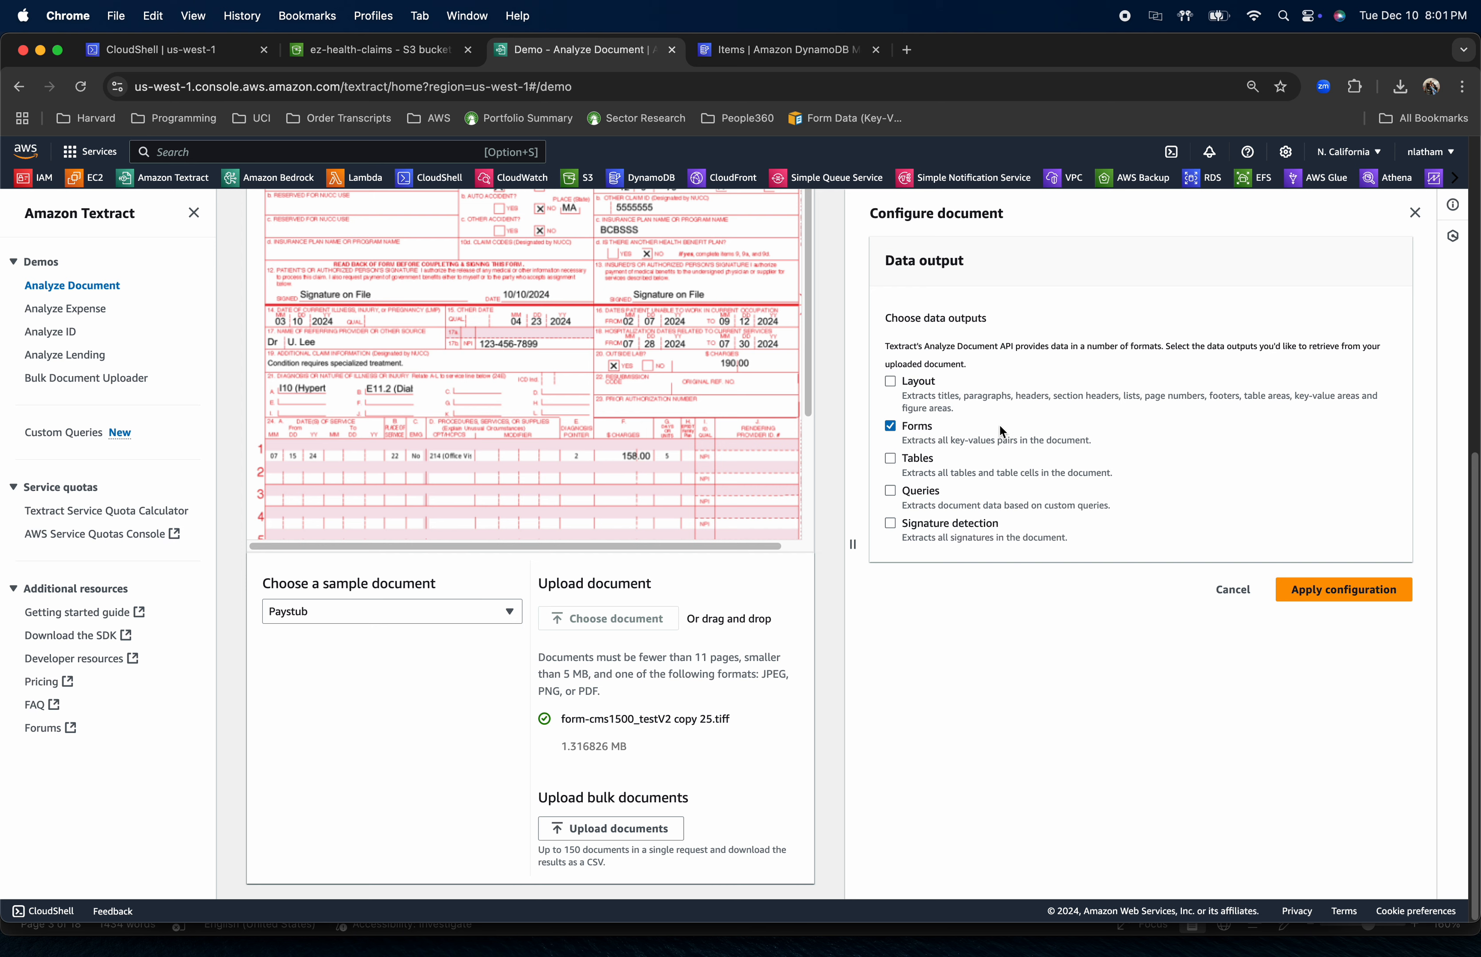
scroll(1158, 399, up, 10)
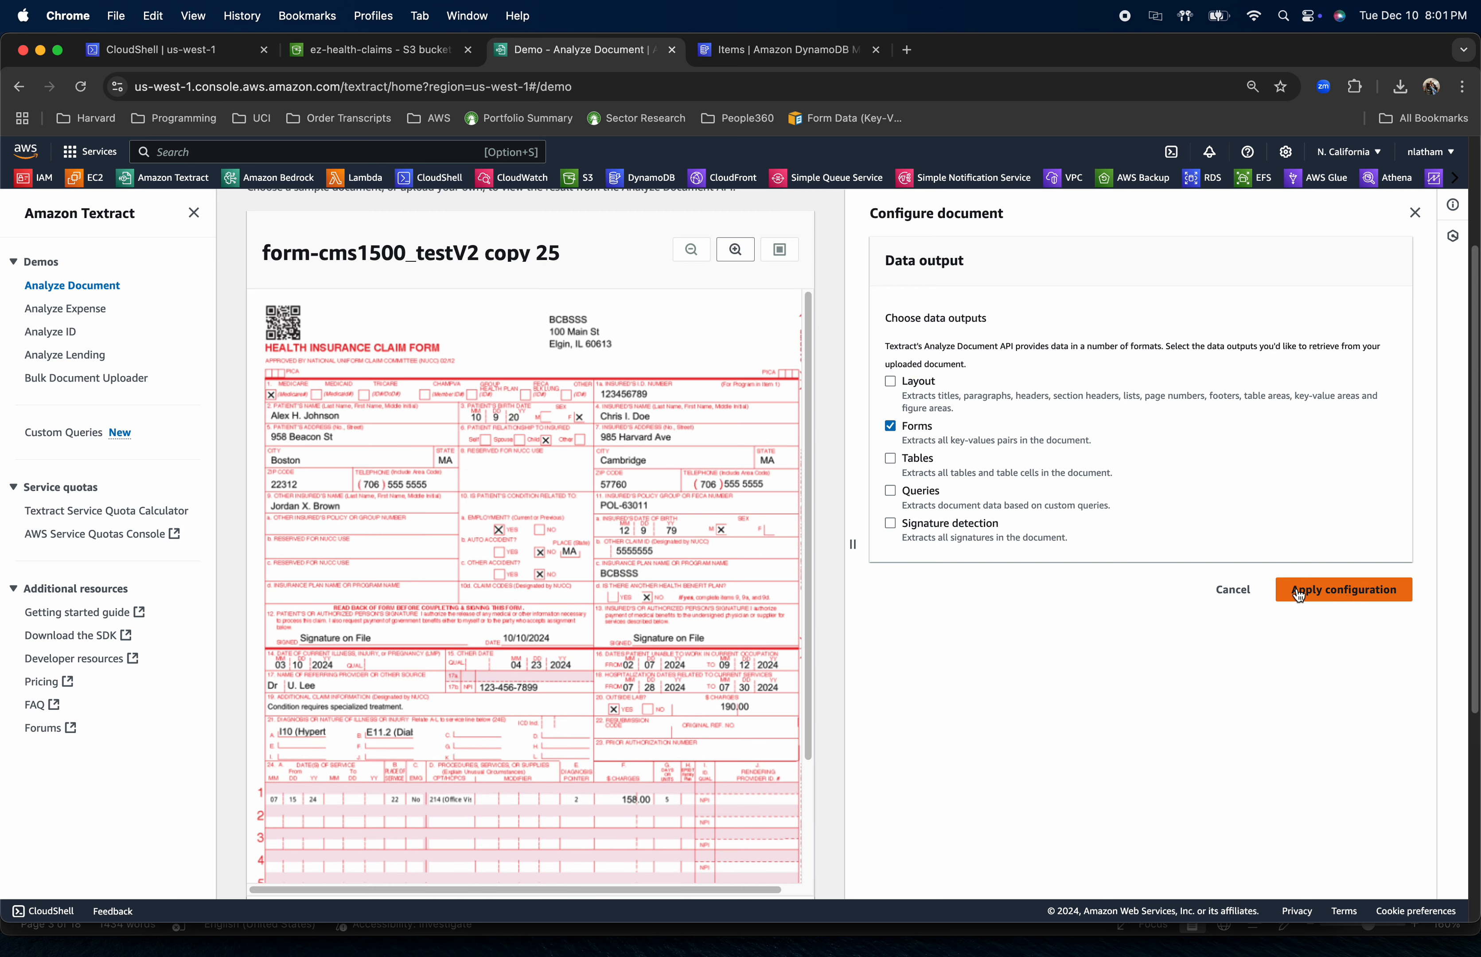
scroll(1092, 566, up, 5)
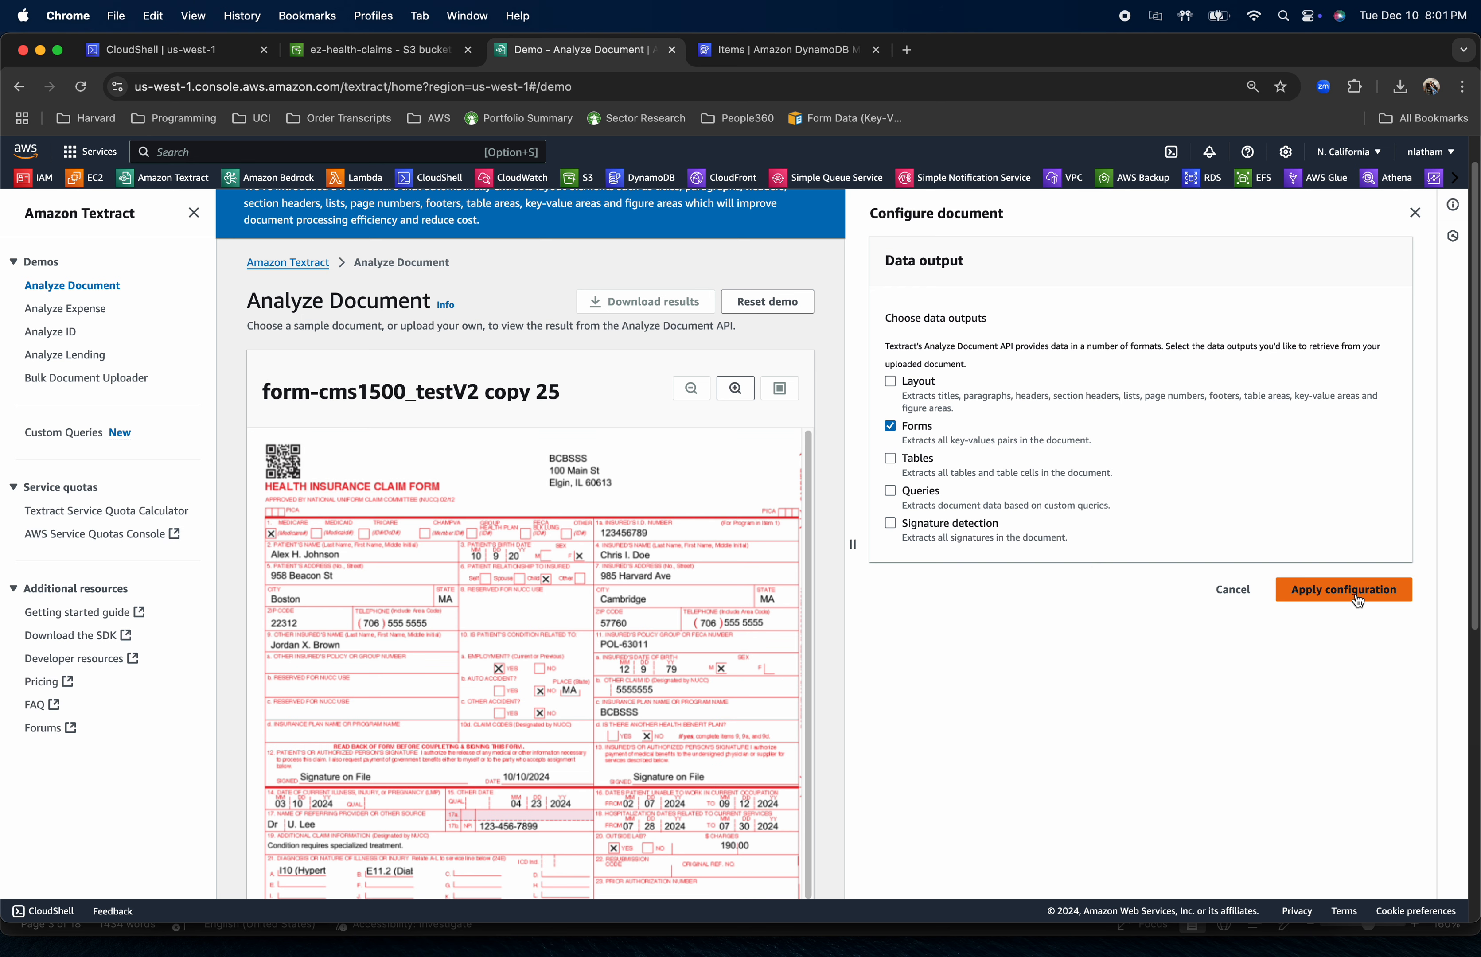
click(1330, 599)
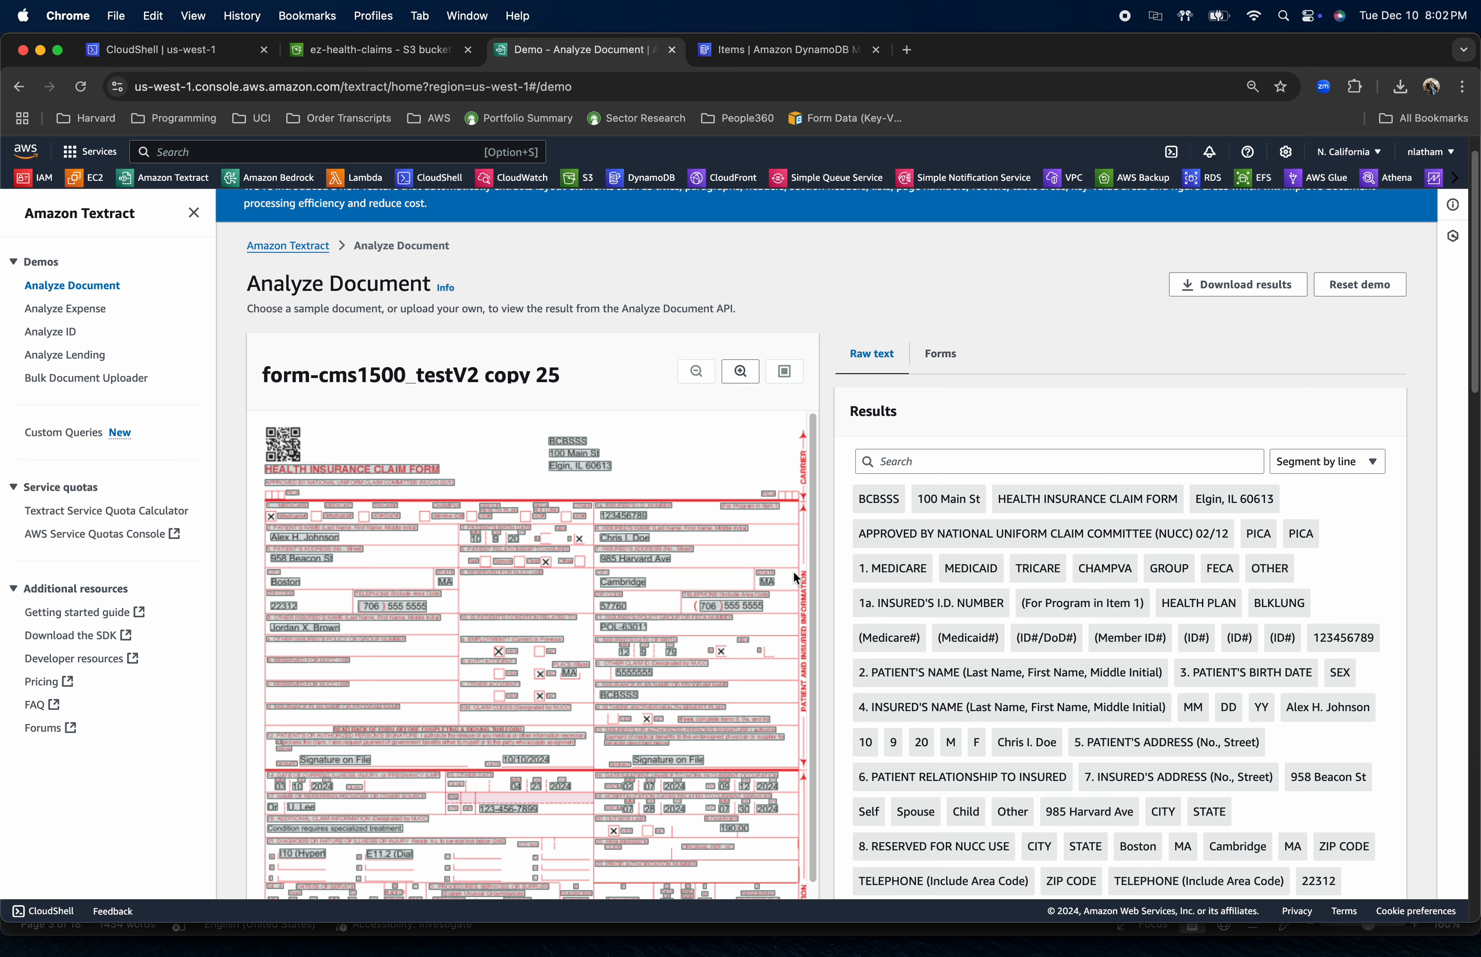
Examine the detected fields on the enlarged claim form and compare them with the extracted raw text results
click(740, 371)
click(740, 371)
scroll(392, 562, right, 5)
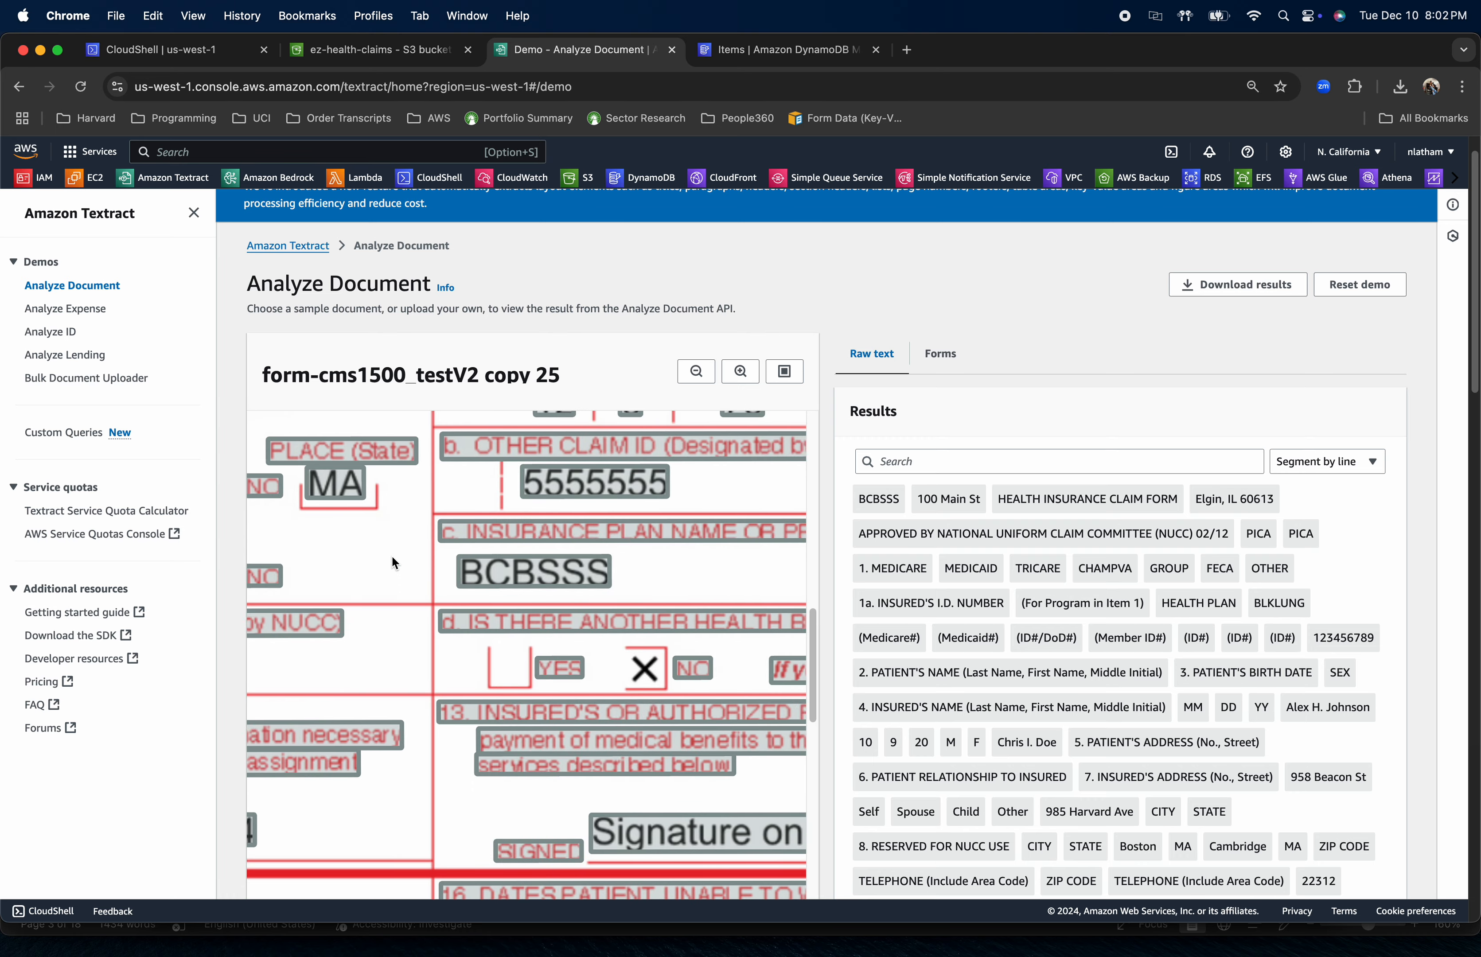
scroll(392, 563, up, 10)
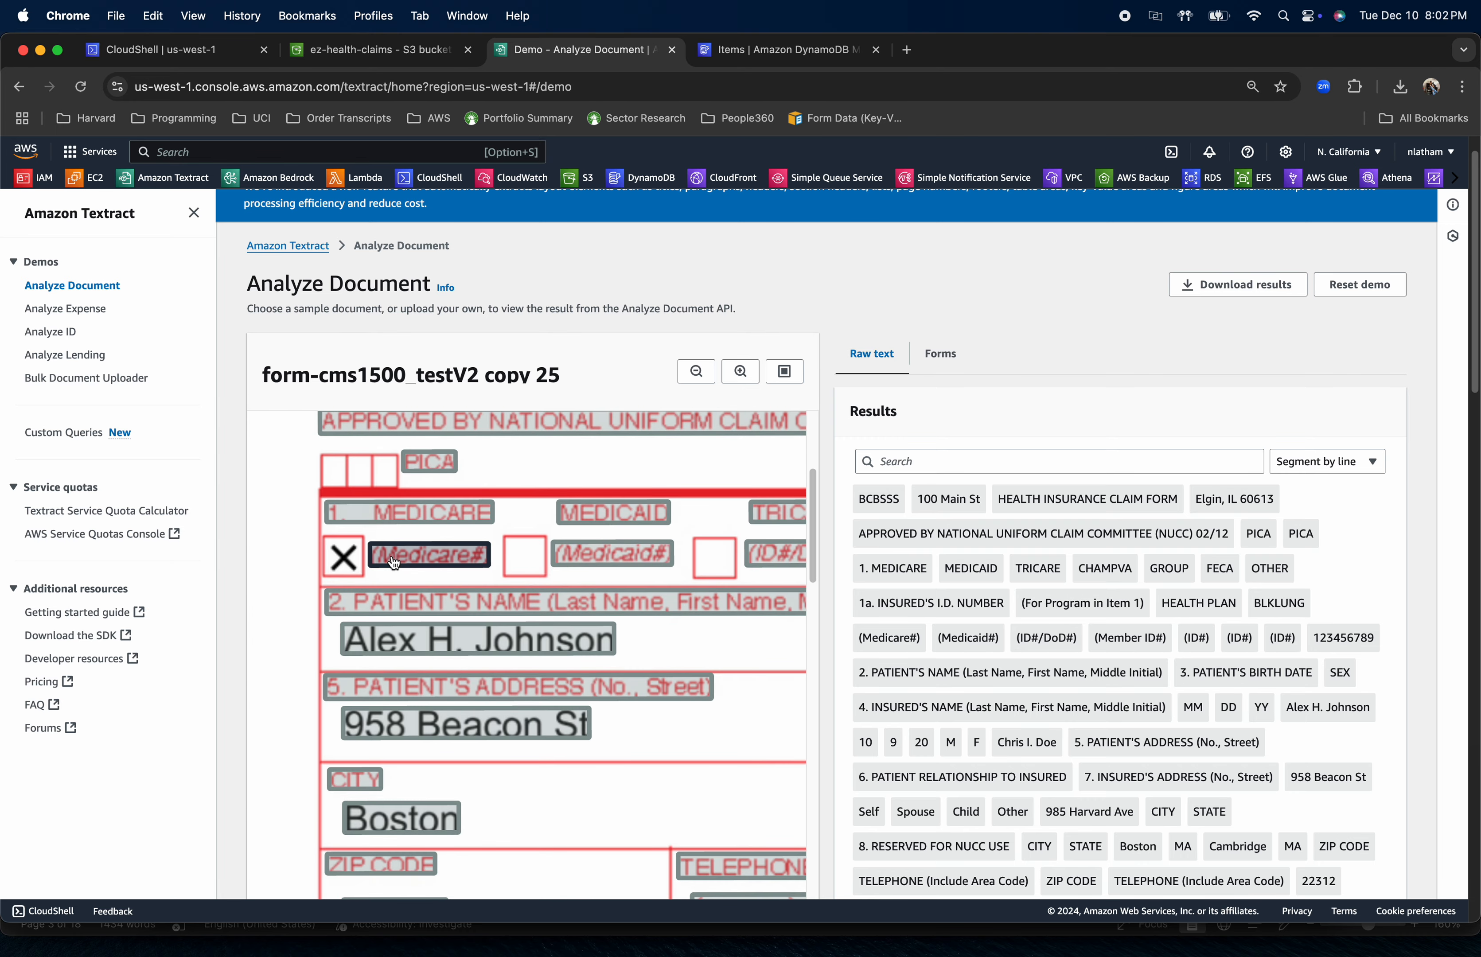
scroll(393, 563, right, 6)
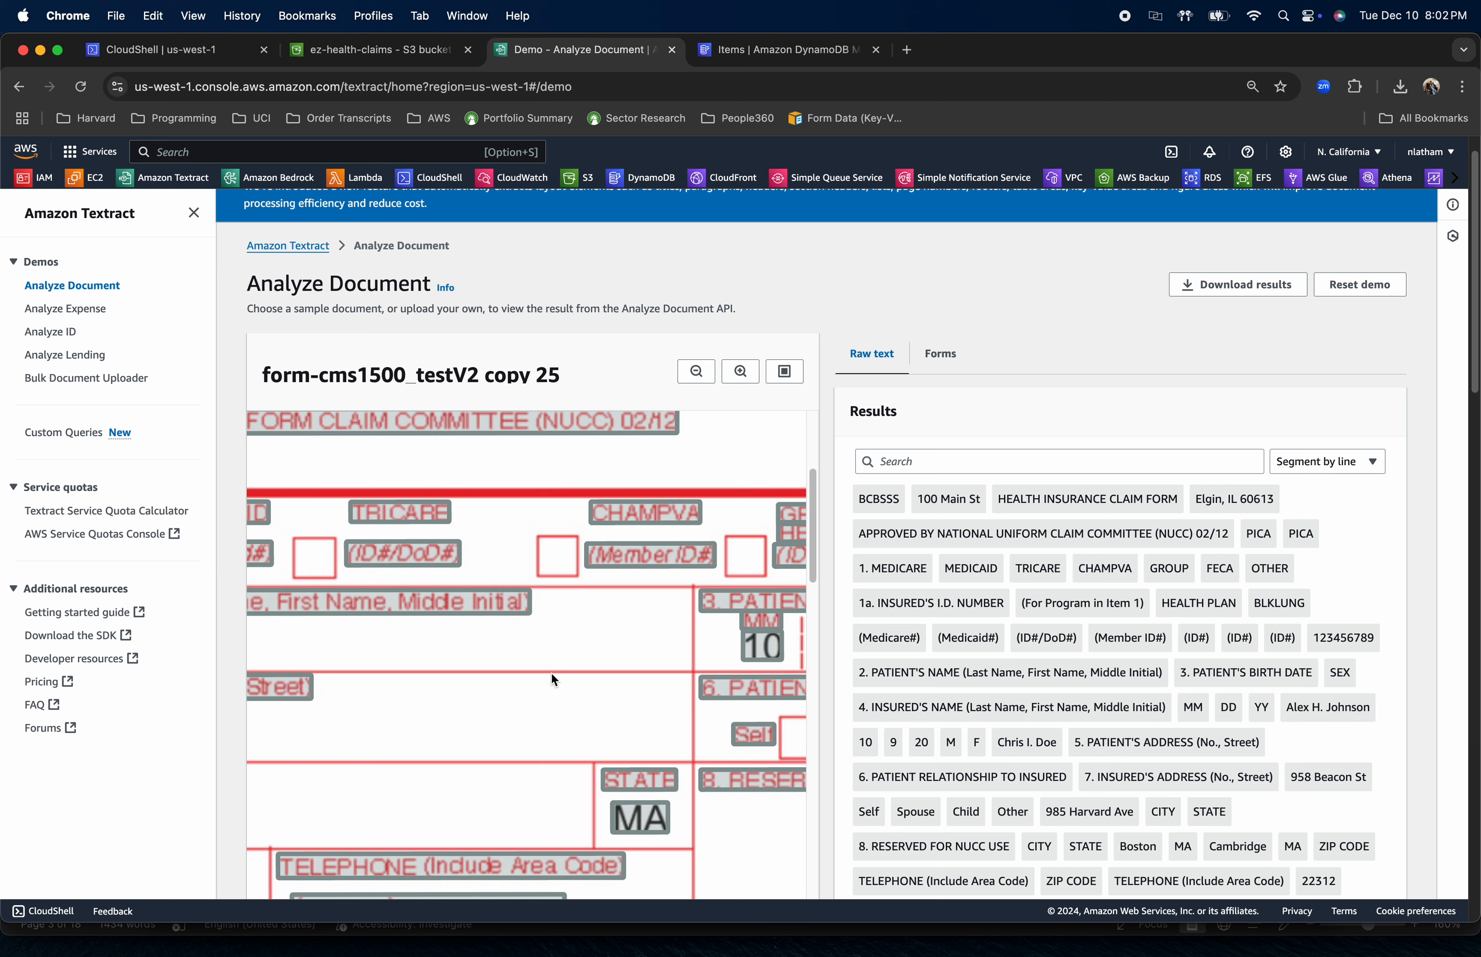
scroll(551, 672, left, 5)
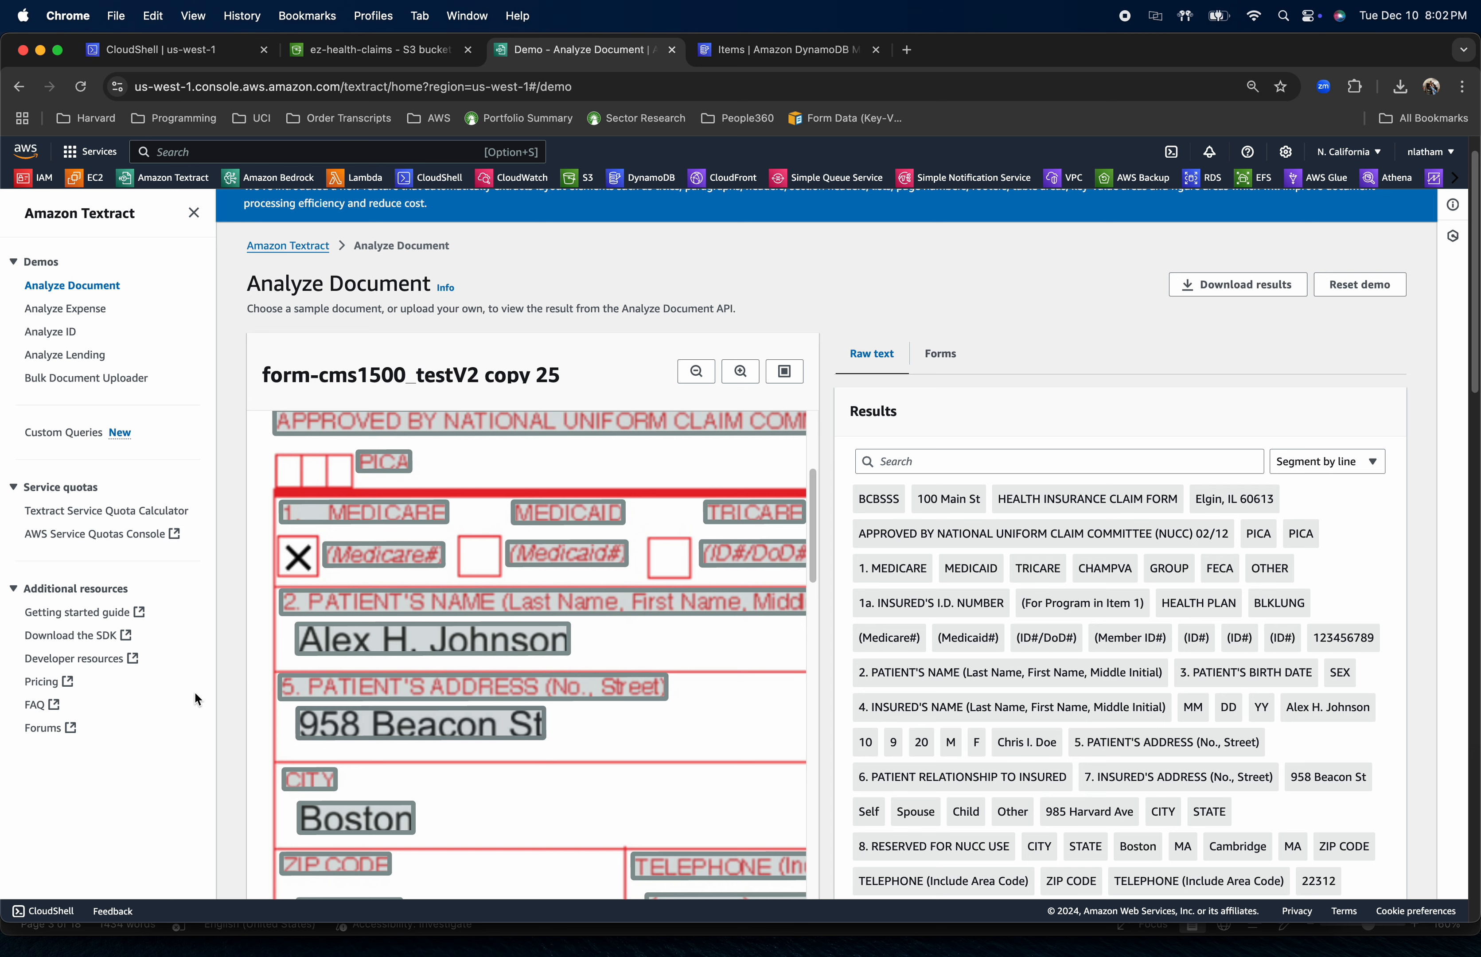
scroll(1067, 612, down, 3)
scroll(1068, 610, down, 15)
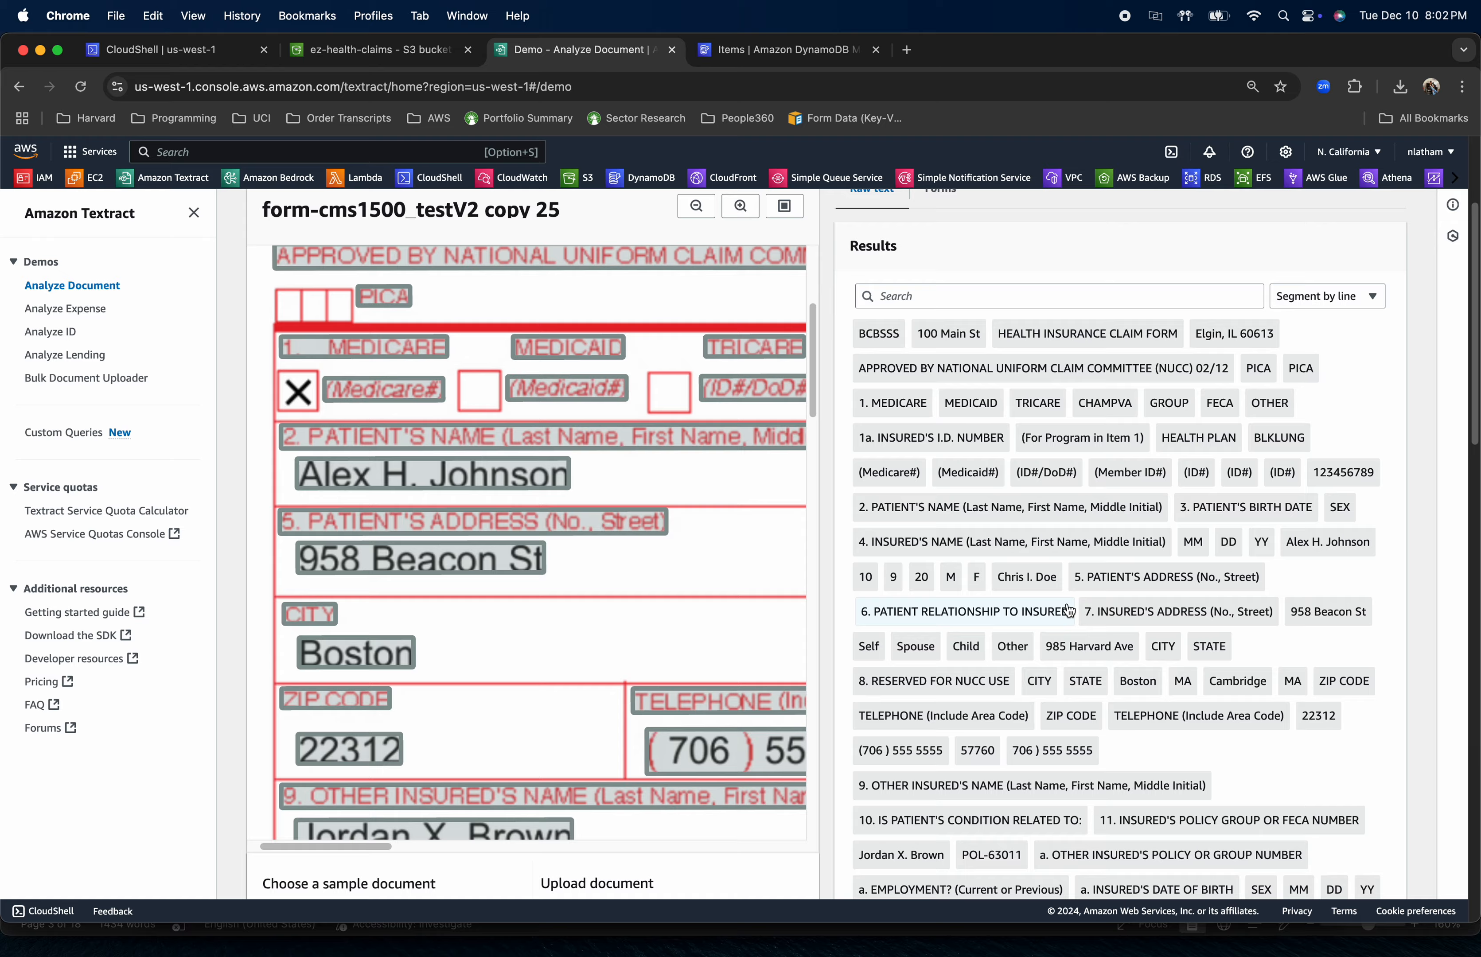
scroll(1069, 610, up, 5)
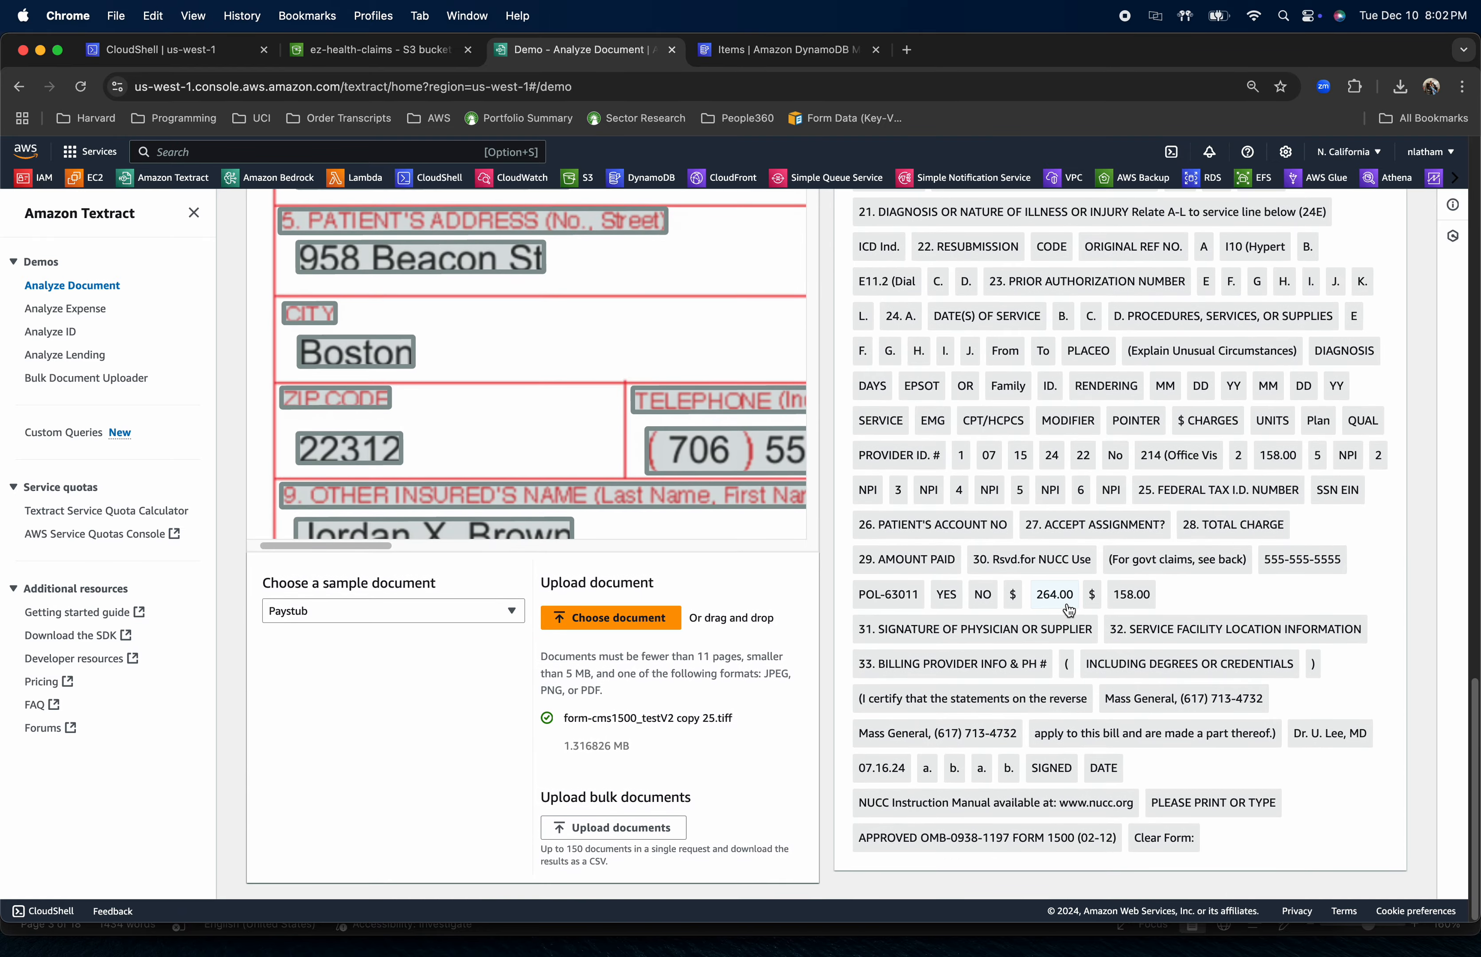
scroll(1068, 610, up, 10)
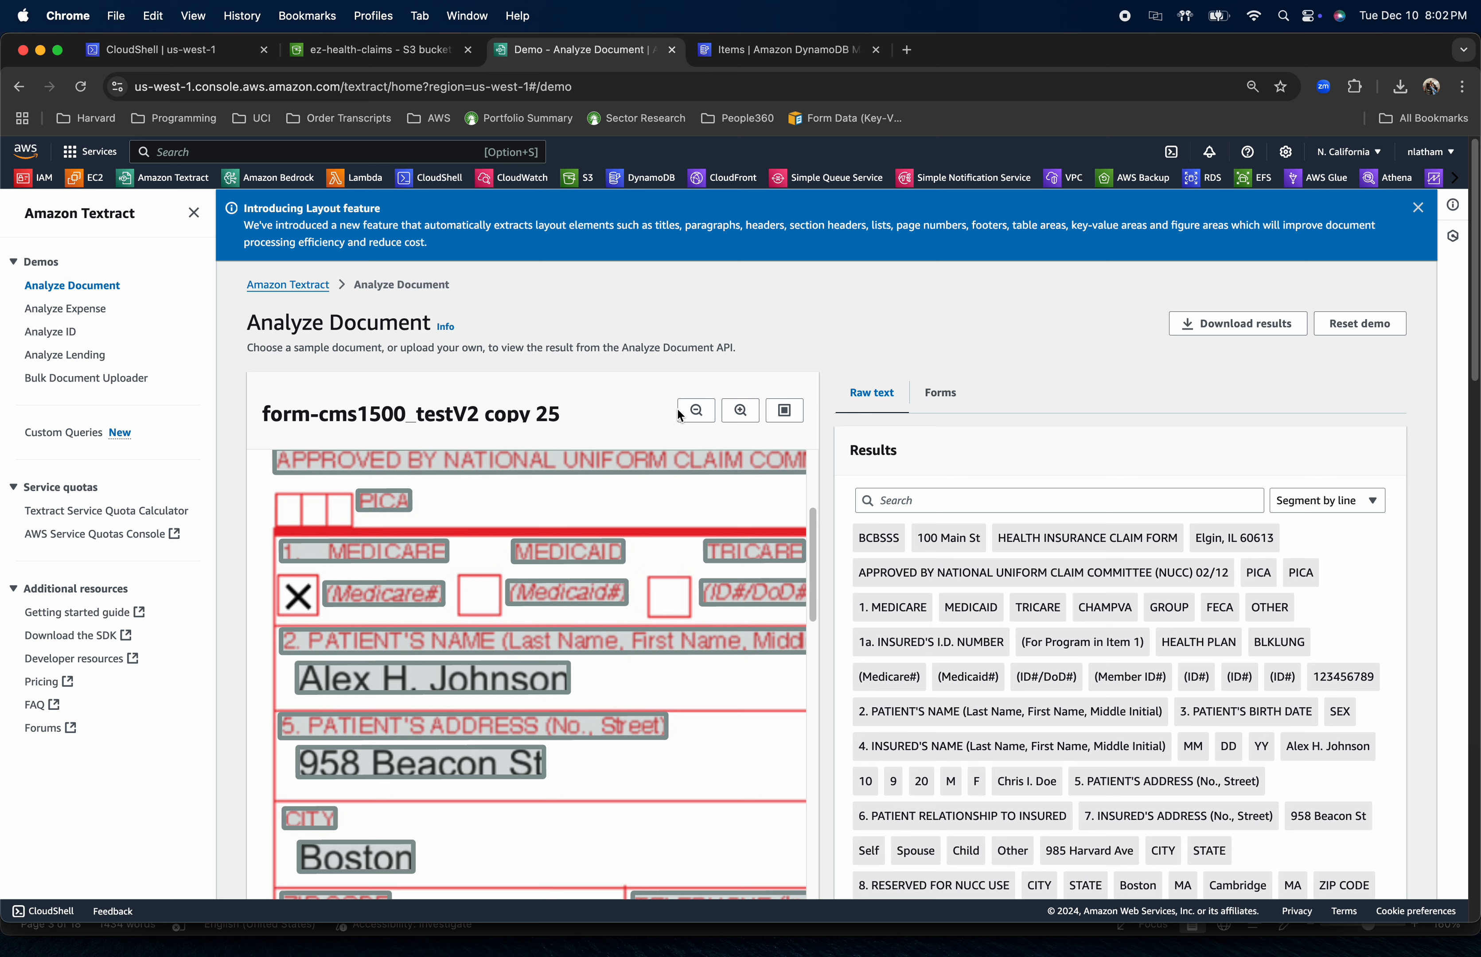
Restore the claim form preview to full view and download the Textract analysis results
click(696, 411)
click(696, 410)
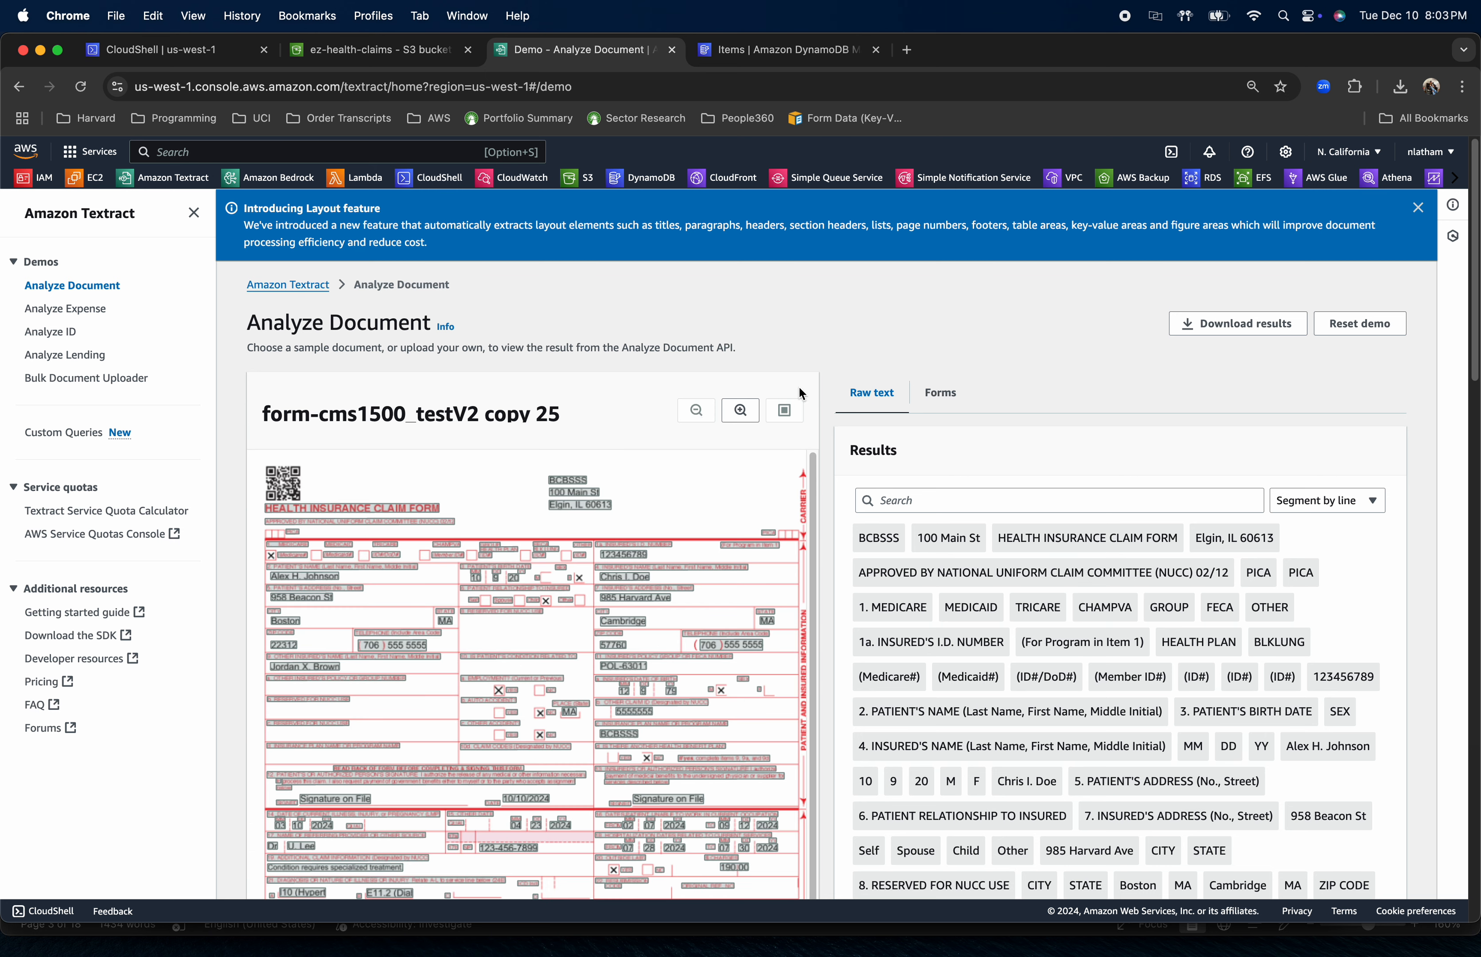
click(1241, 329)
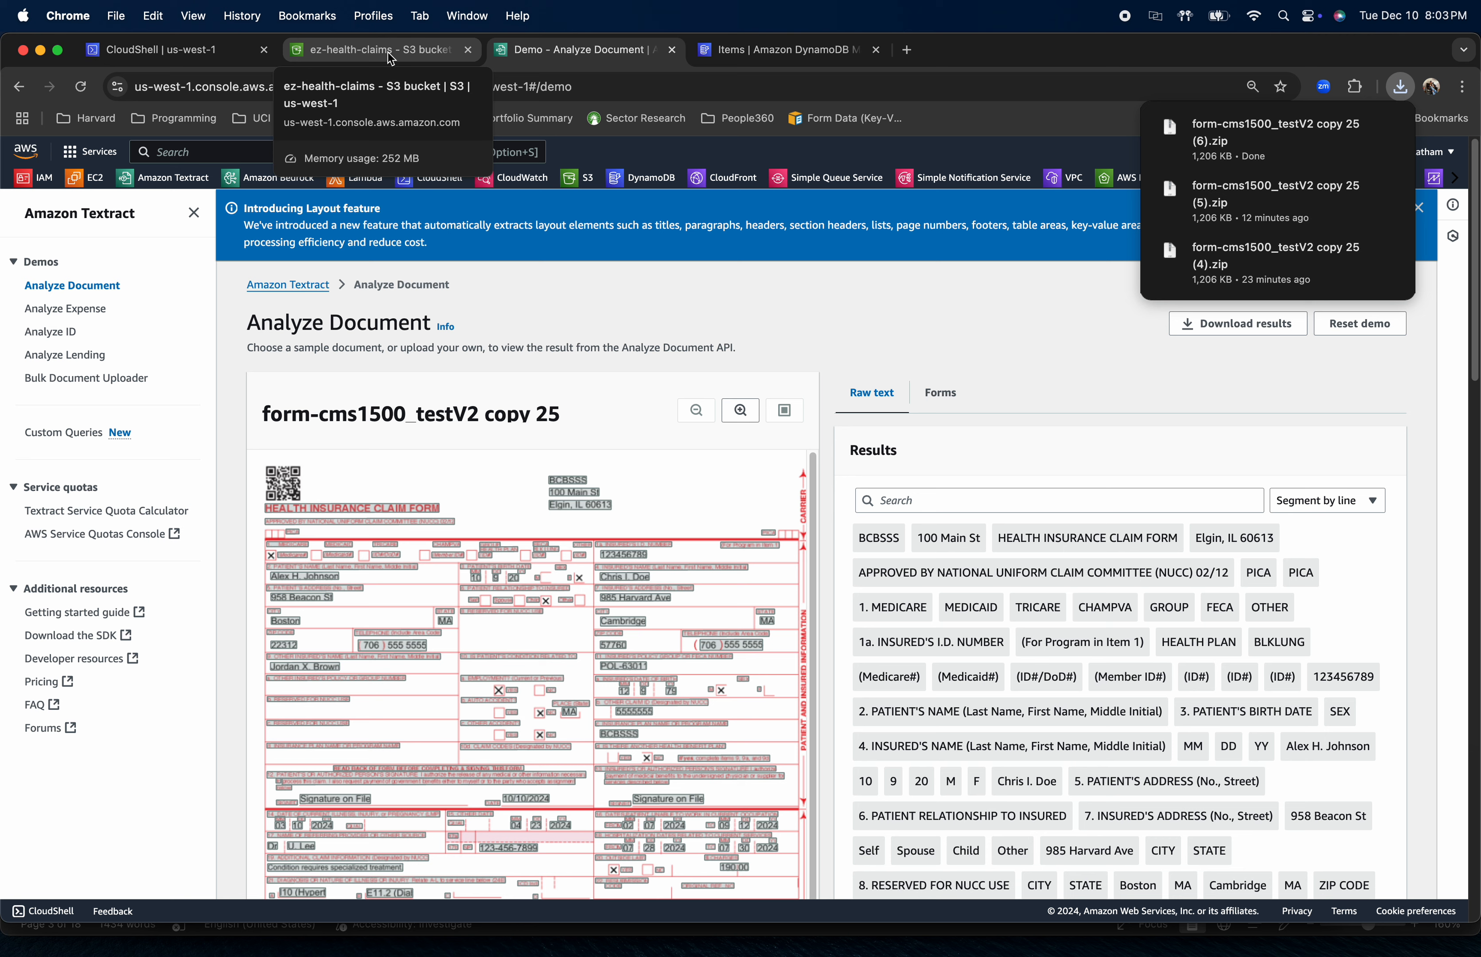
Switch to PyCharm and review the AWS configuration, analyze_document_with_textract and extract_key_value_pairs functions in cs_extract_insert.py
key(super+Tab)
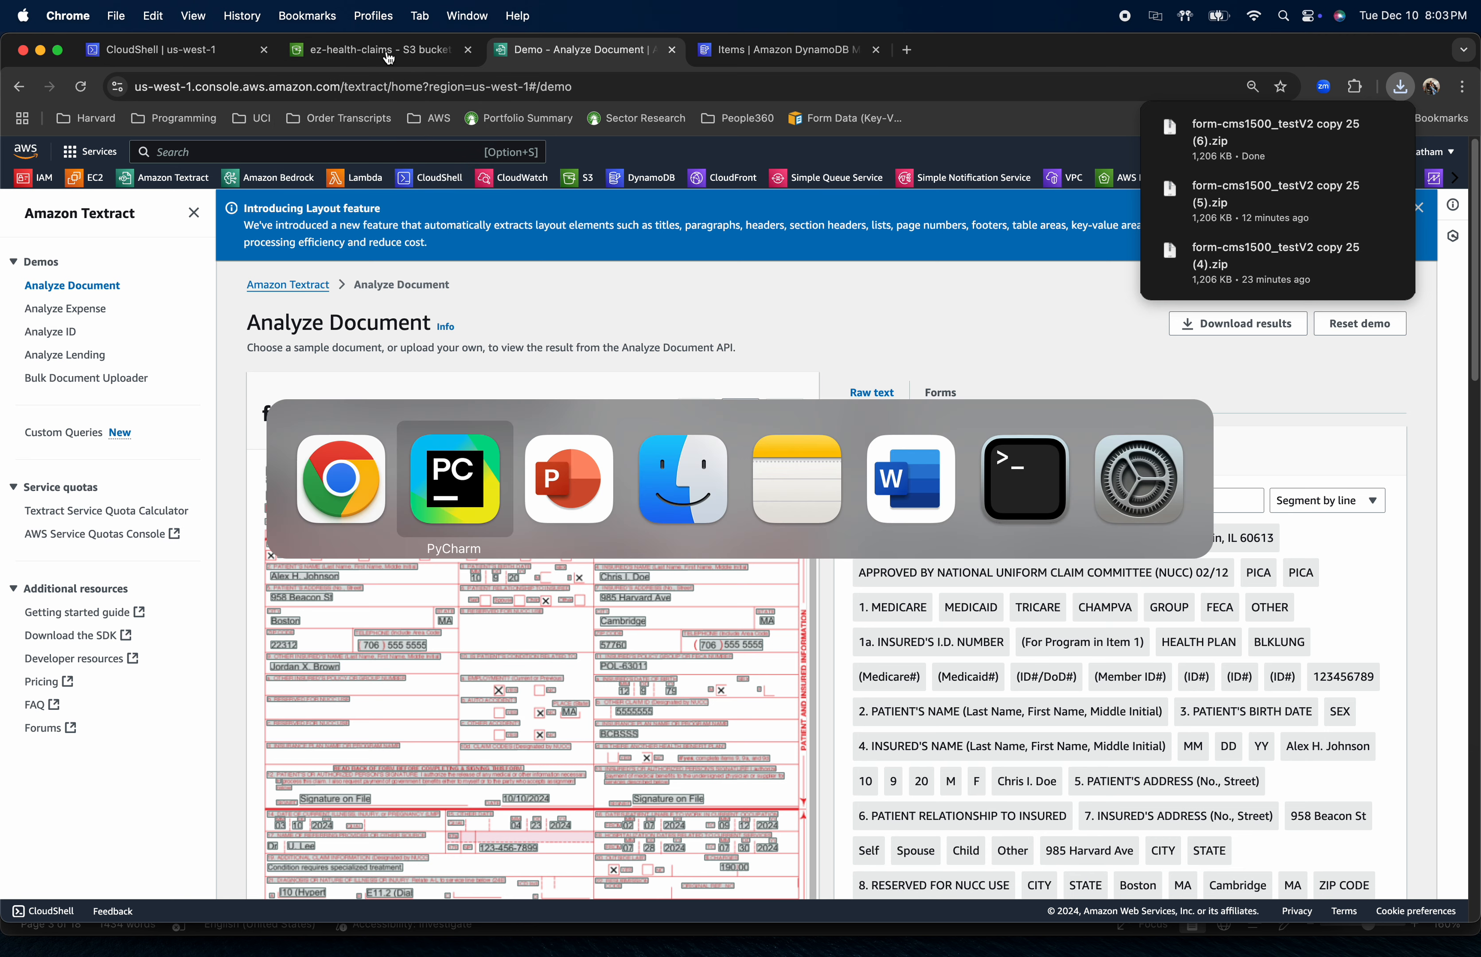
key(super+Tab)
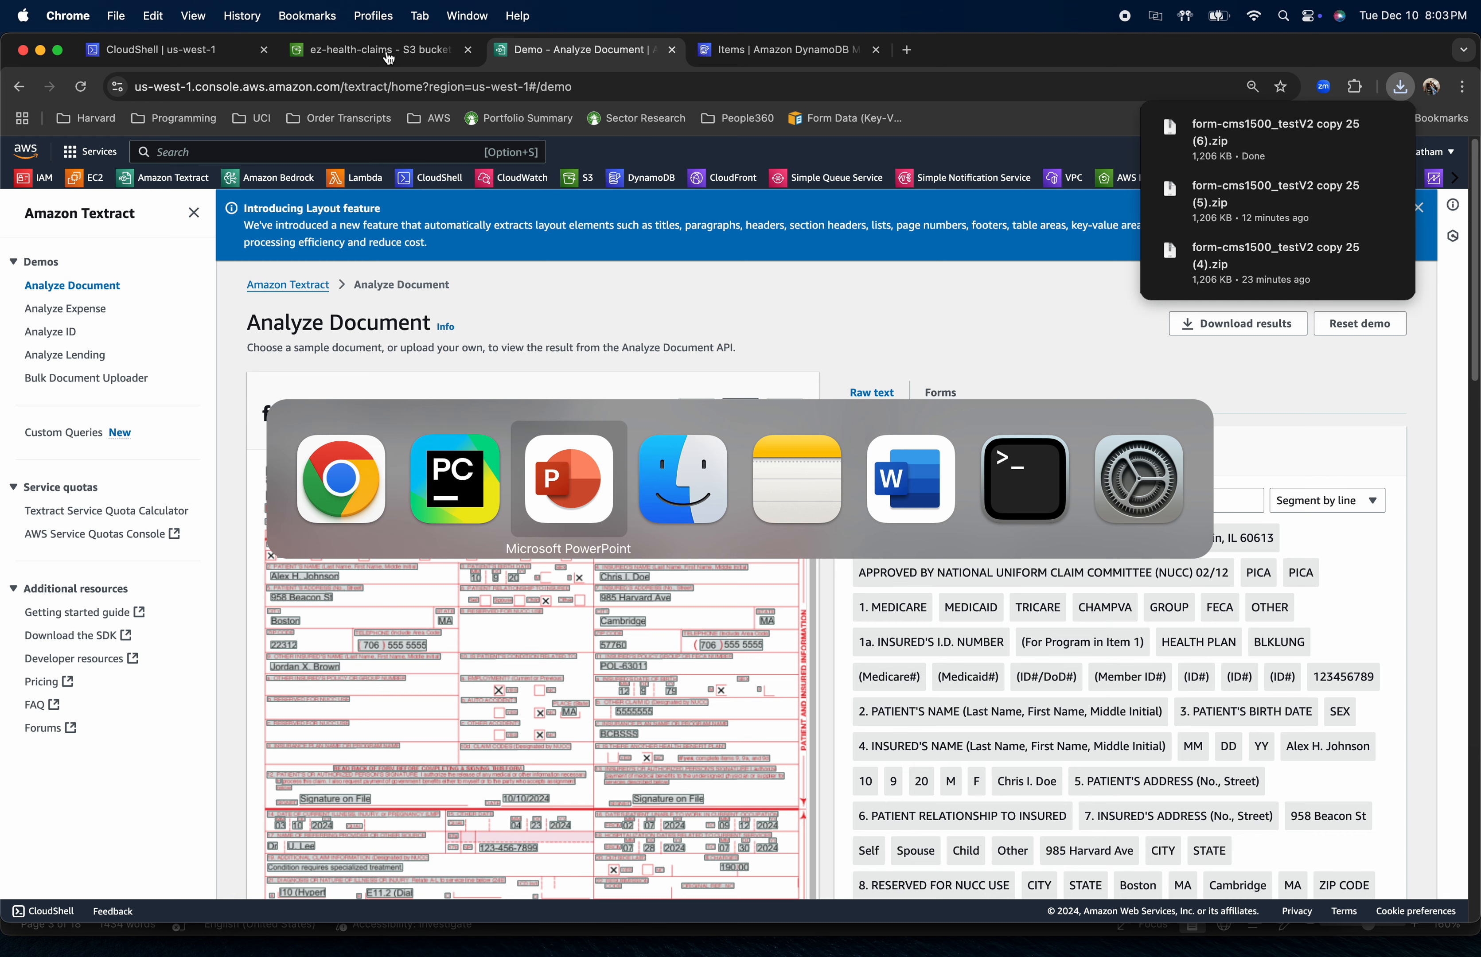
key(super+shift+Tab)
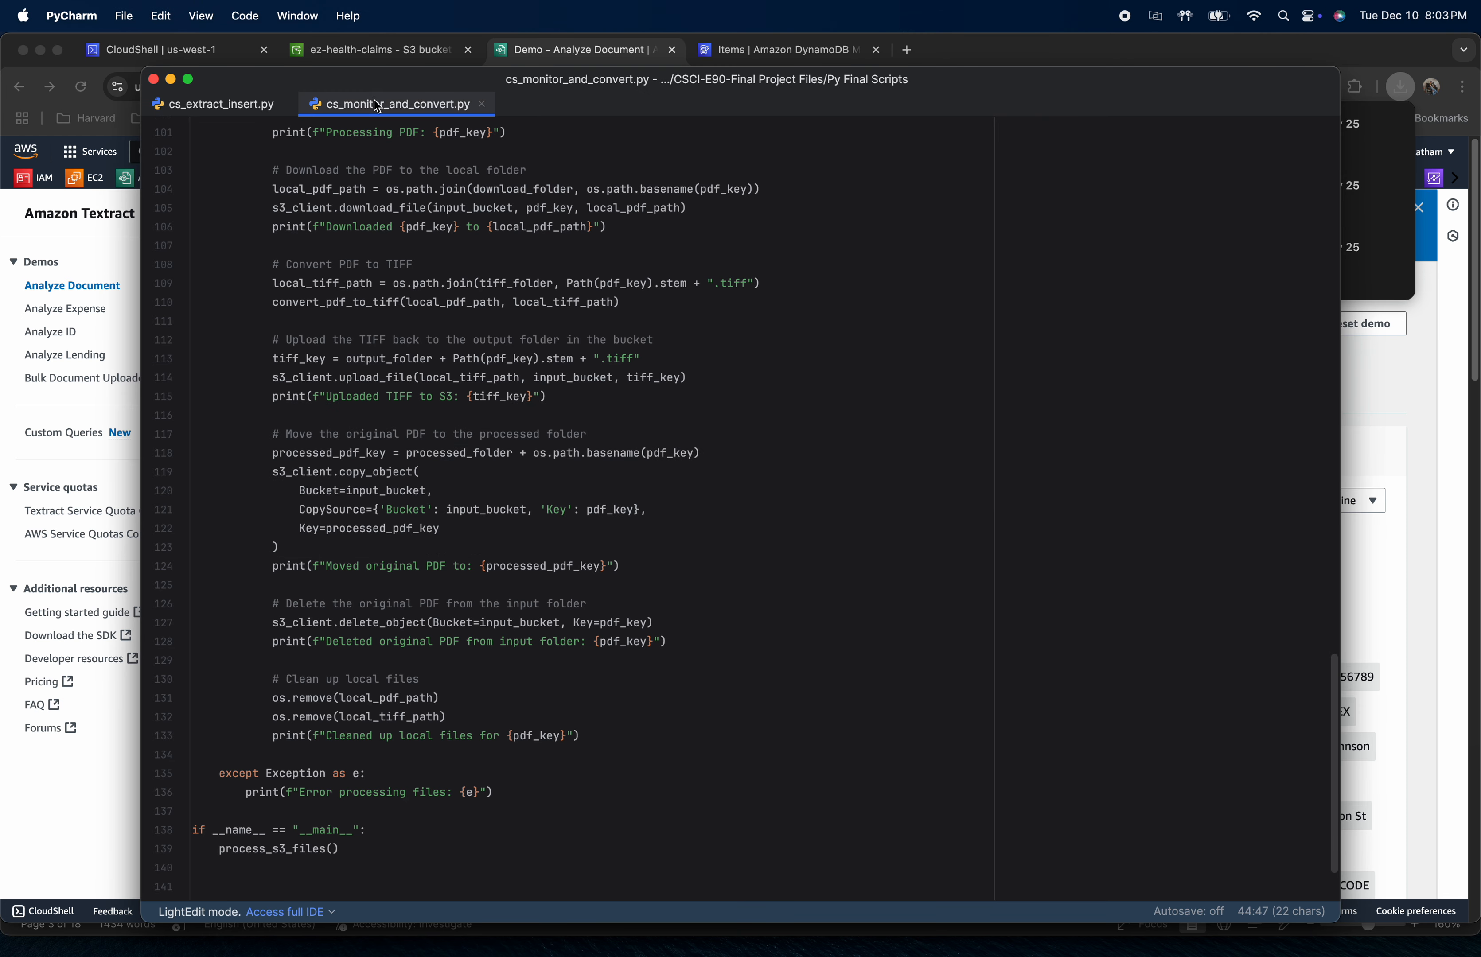
click(226, 113)
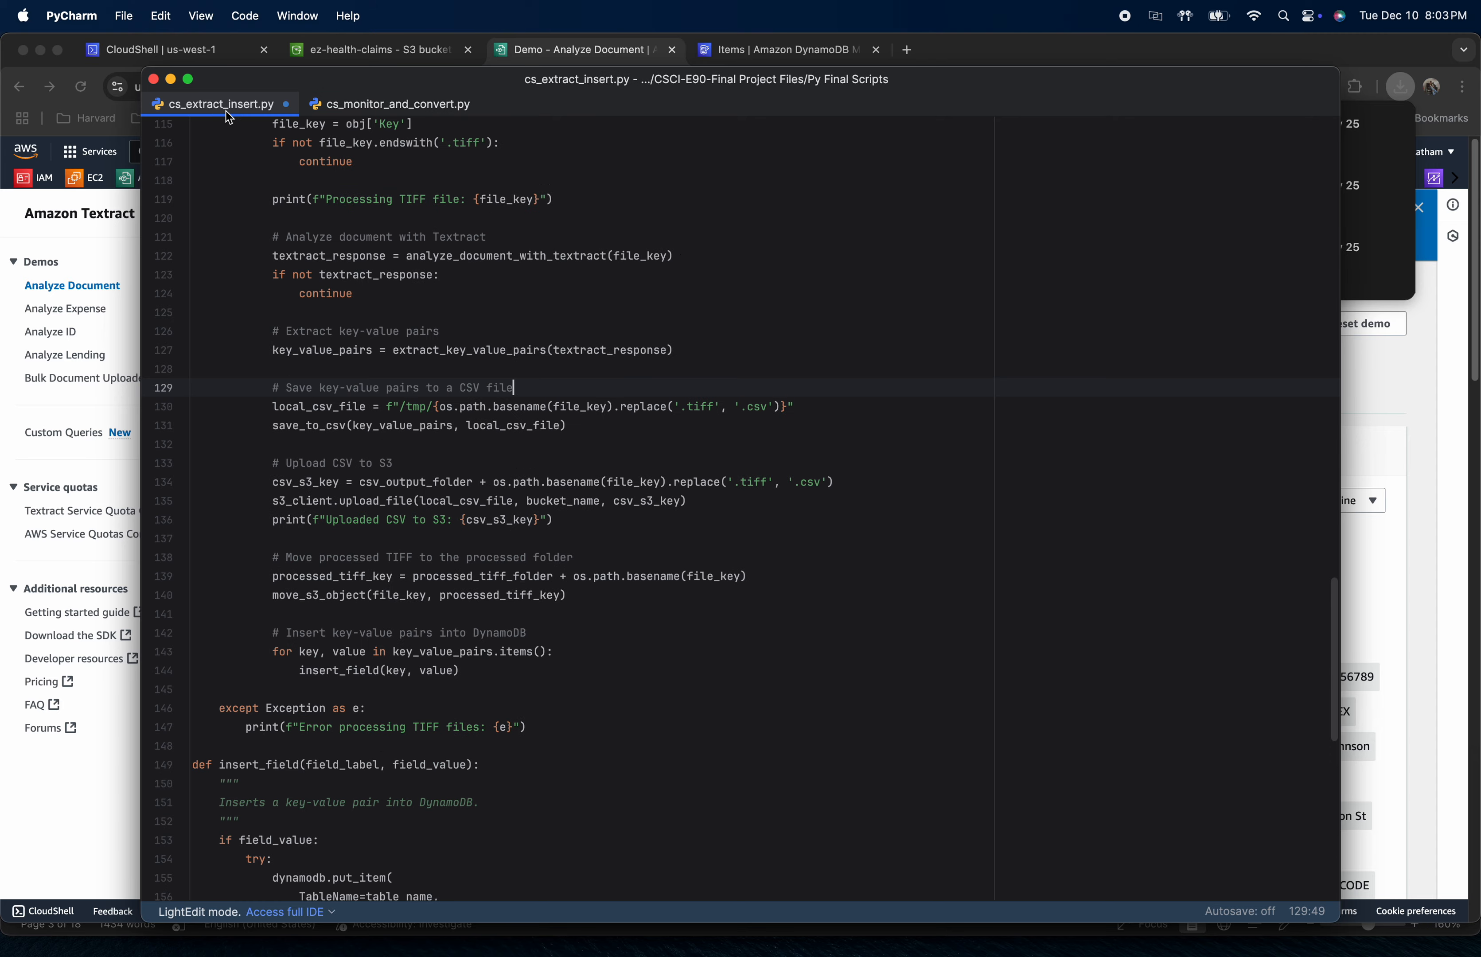
scroll(566, 278, up, 20)
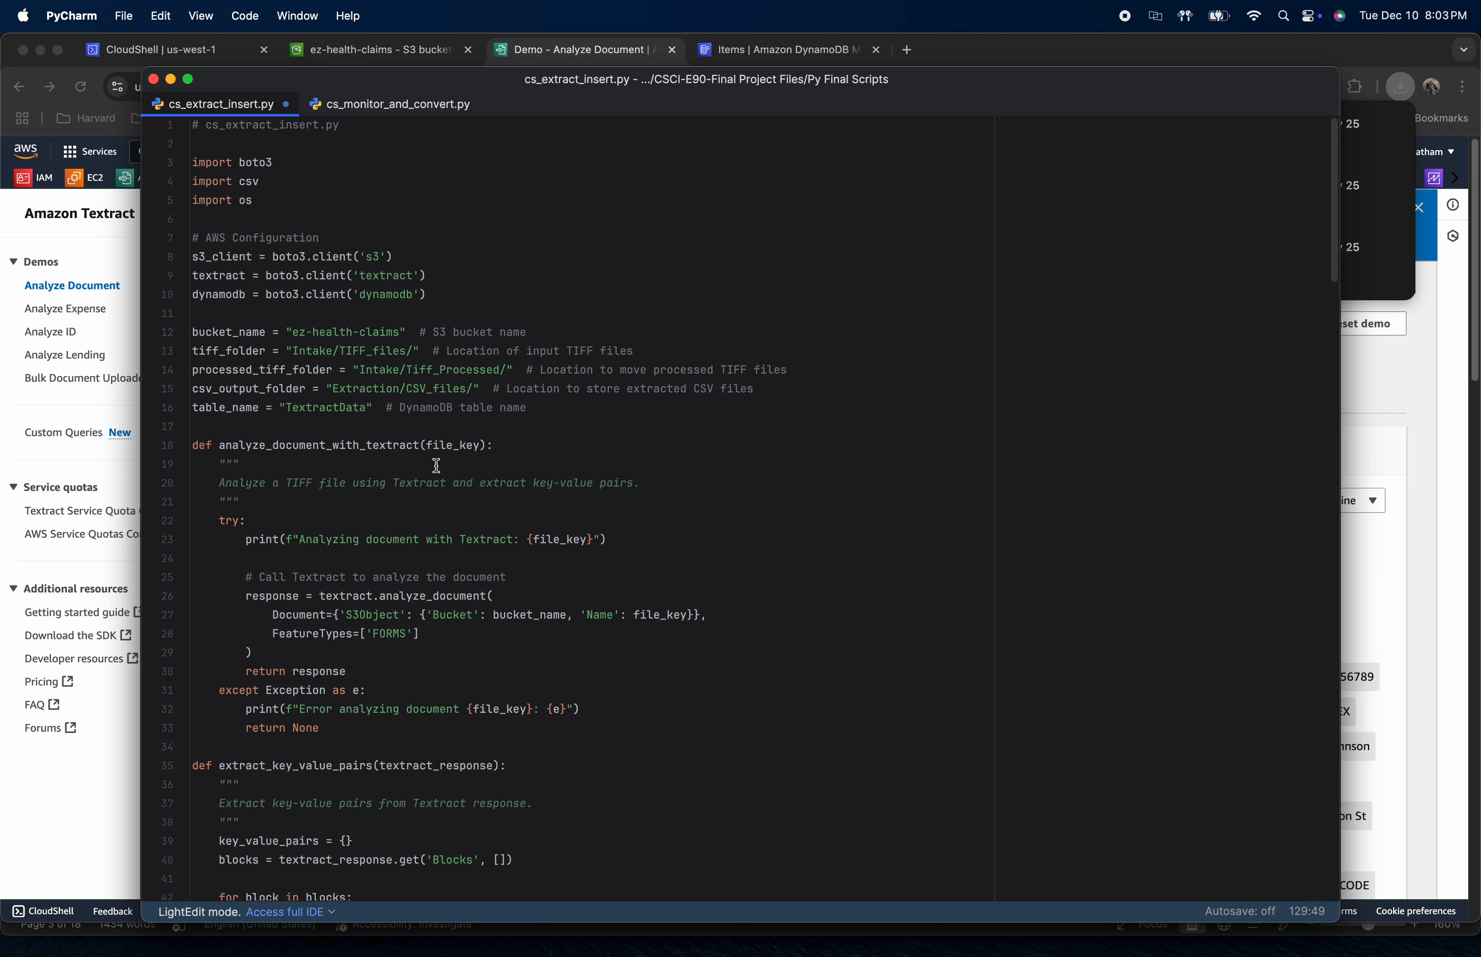
scroll(436, 466, down, 5)
scroll(436, 466, down, 6)
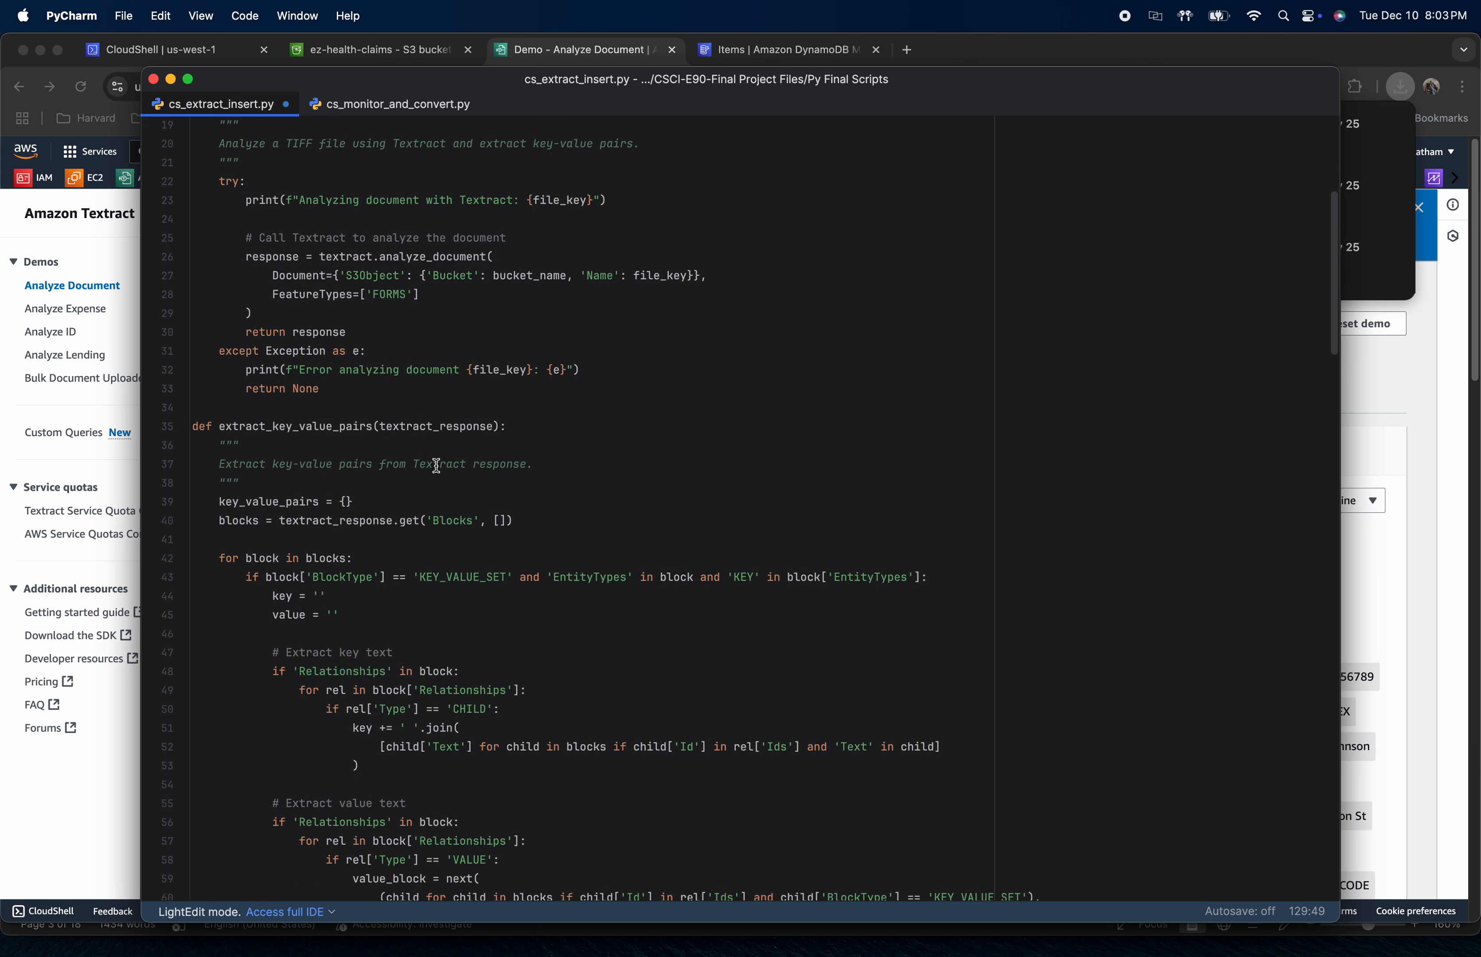
scroll(436, 466, down, 5)
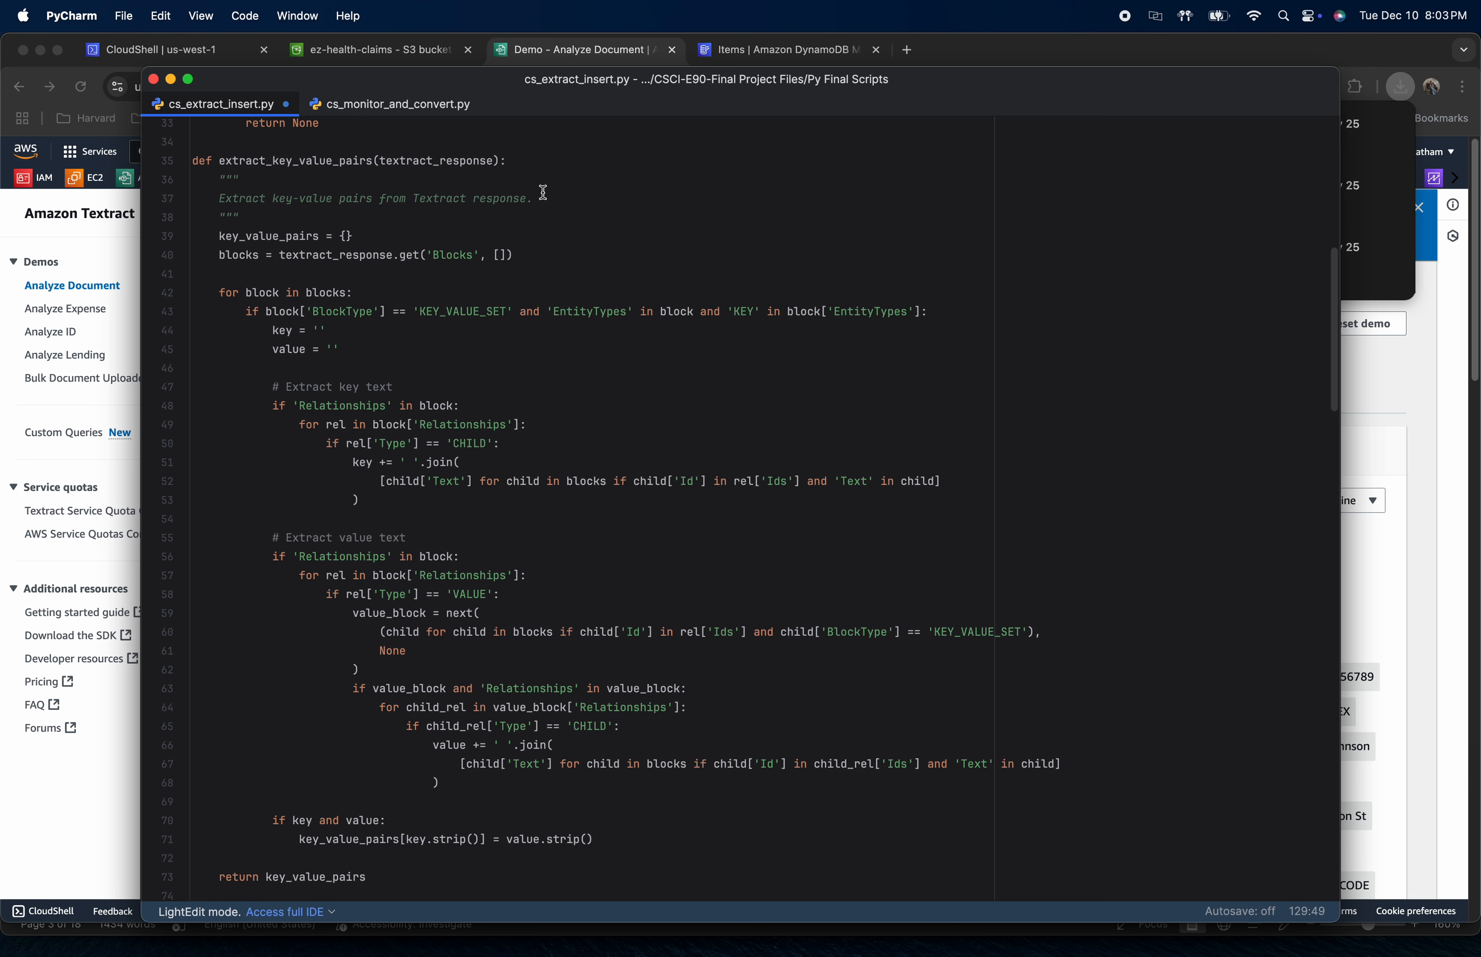
Examine the save_to_csv, move_s3_object, process_all_tiff_files and insert_field functions through to the end of cs_extract_insert.py
scroll(608, 390, down, 15)
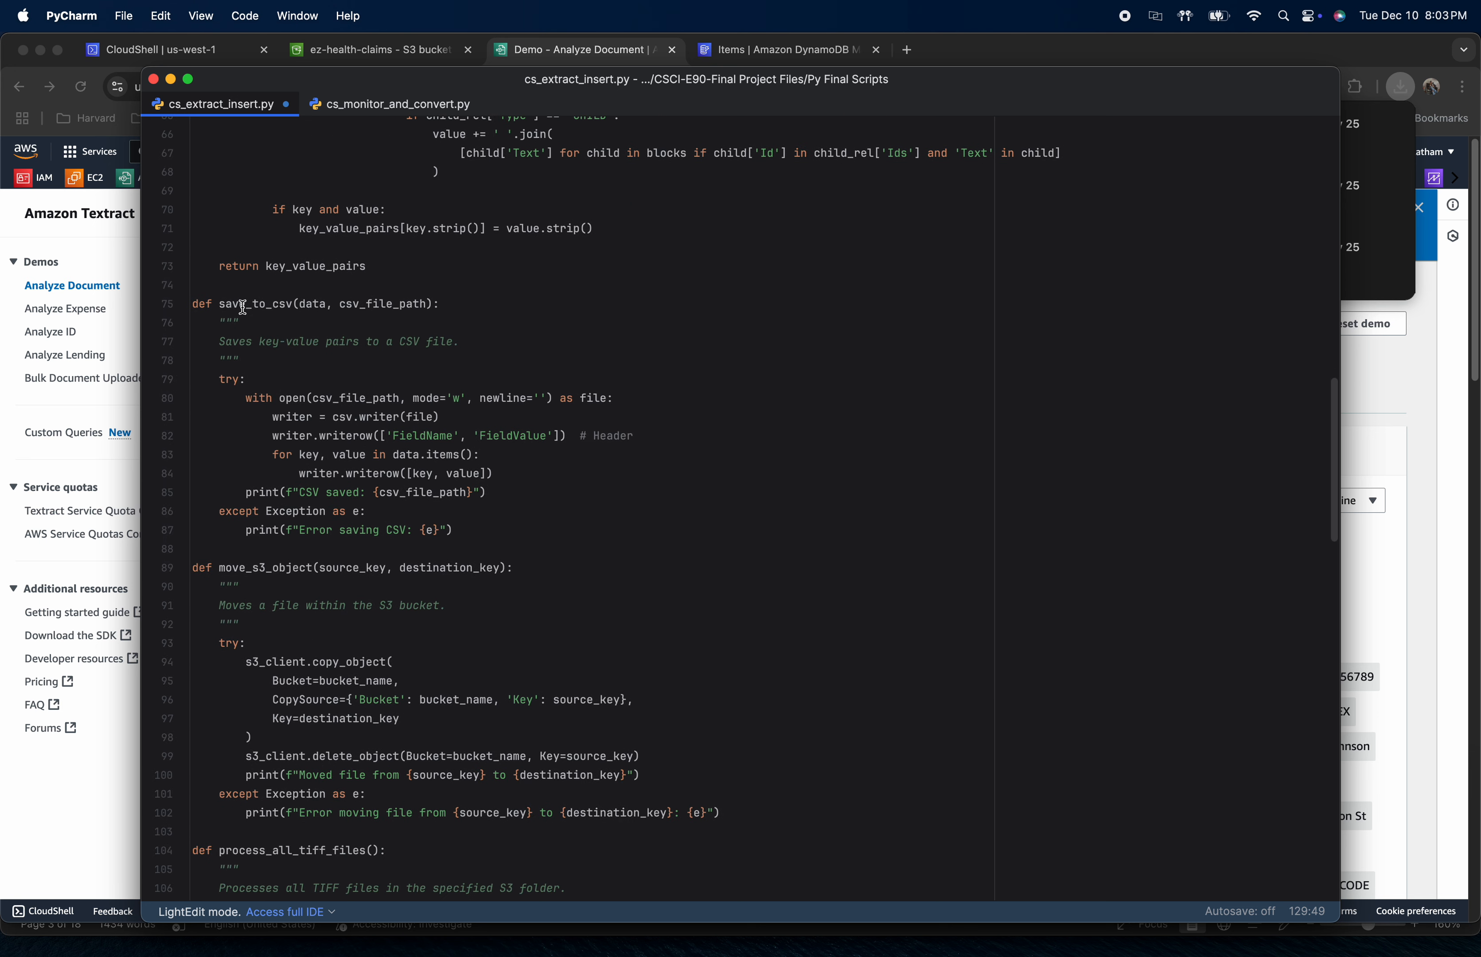
drag(240, 304, 467, 300)
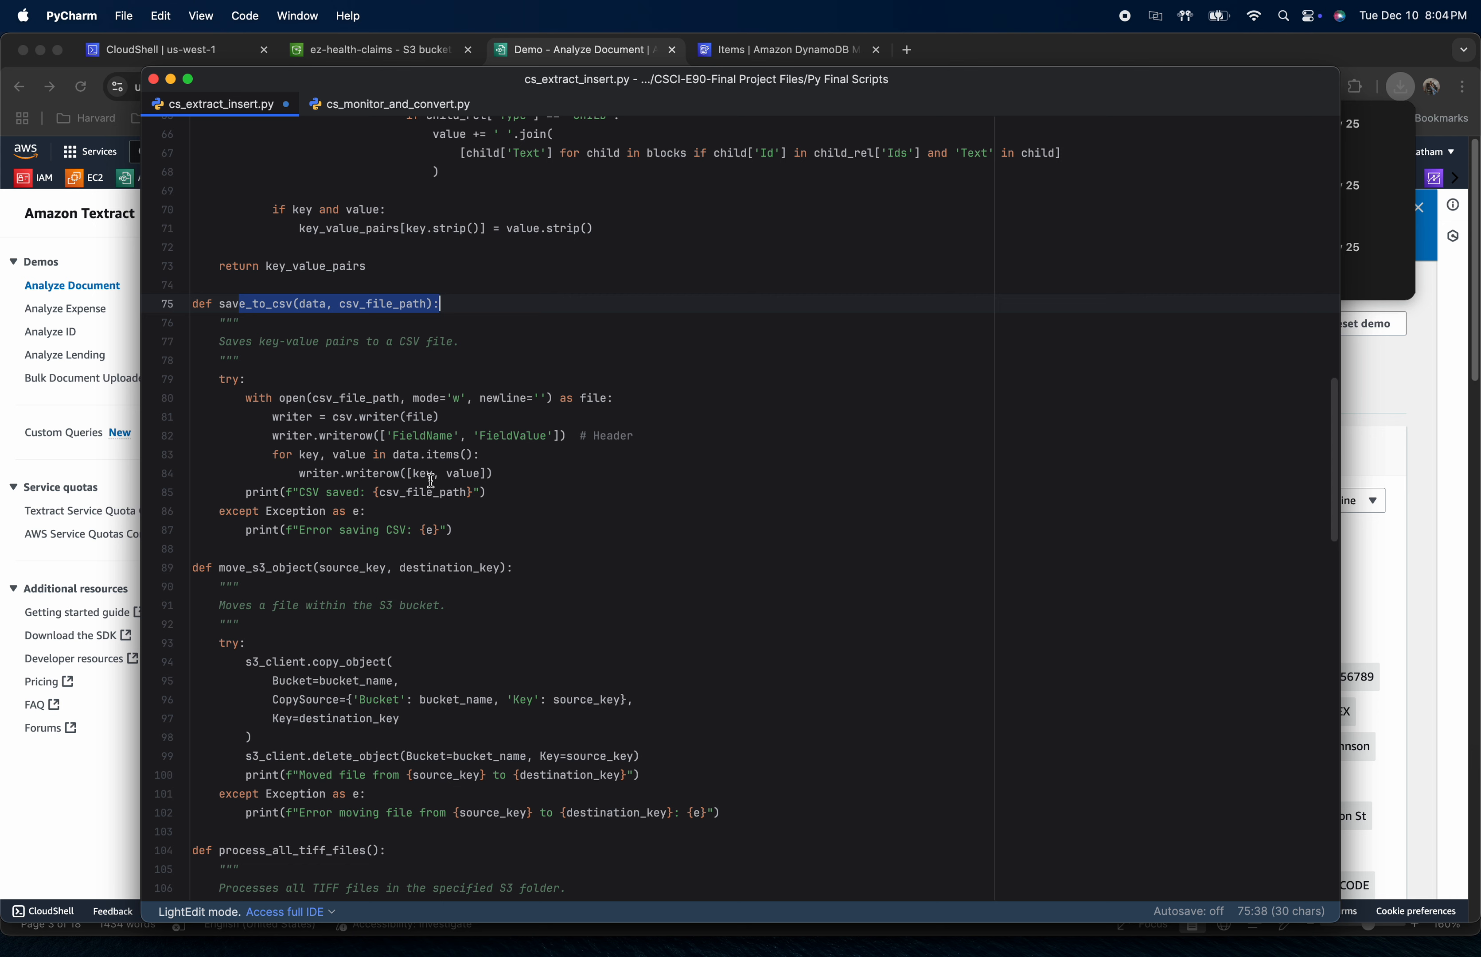
scroll(431, 480, down, 7)
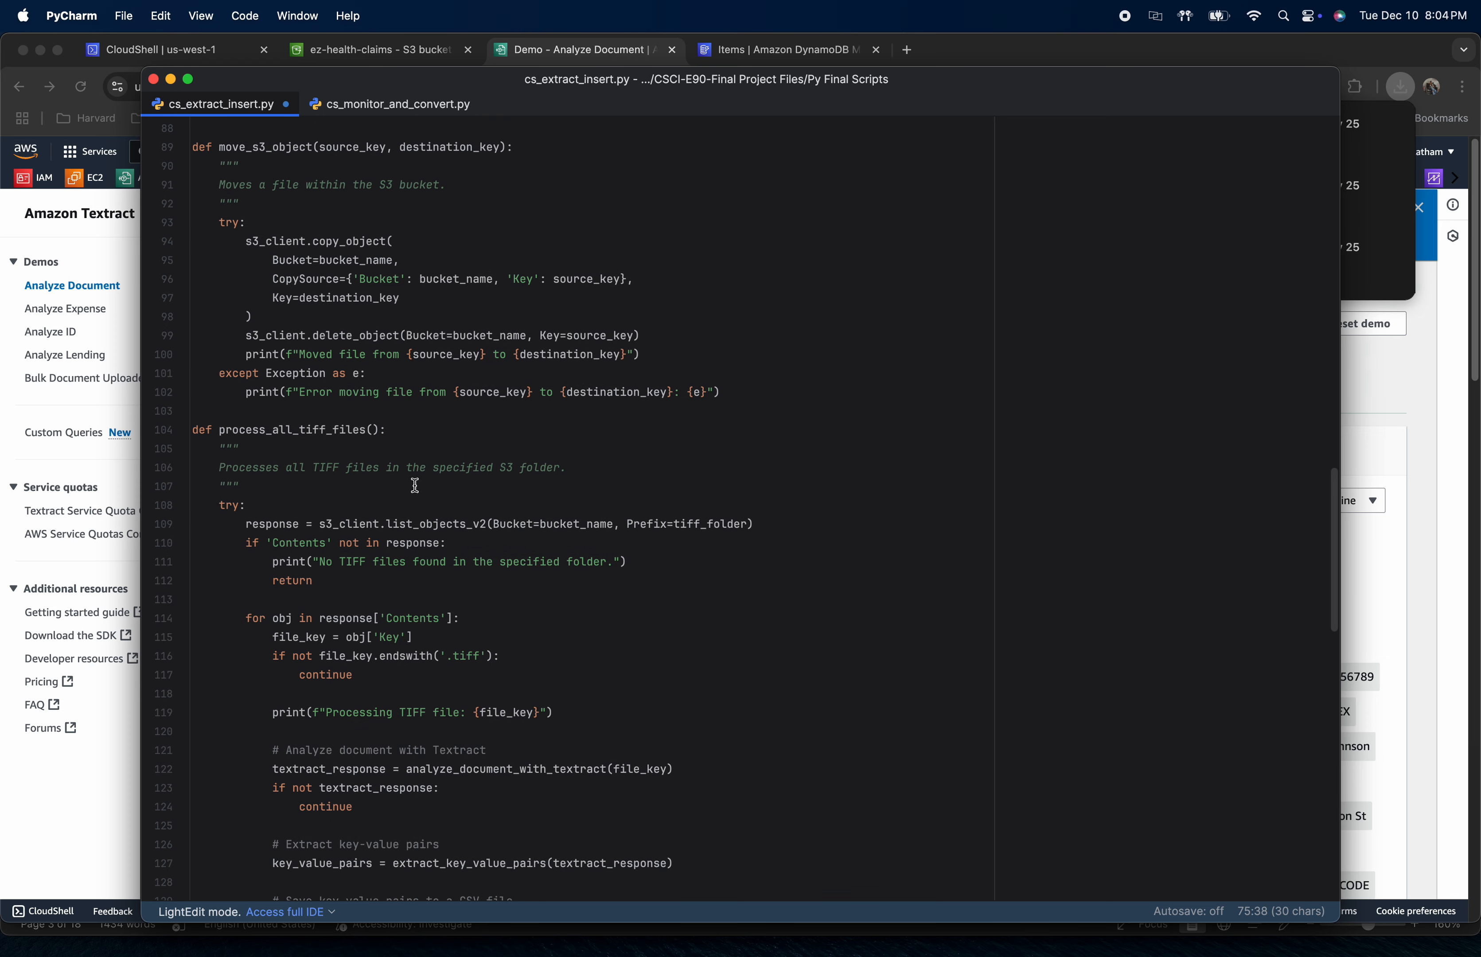
scroll(414, 482, up, 1)
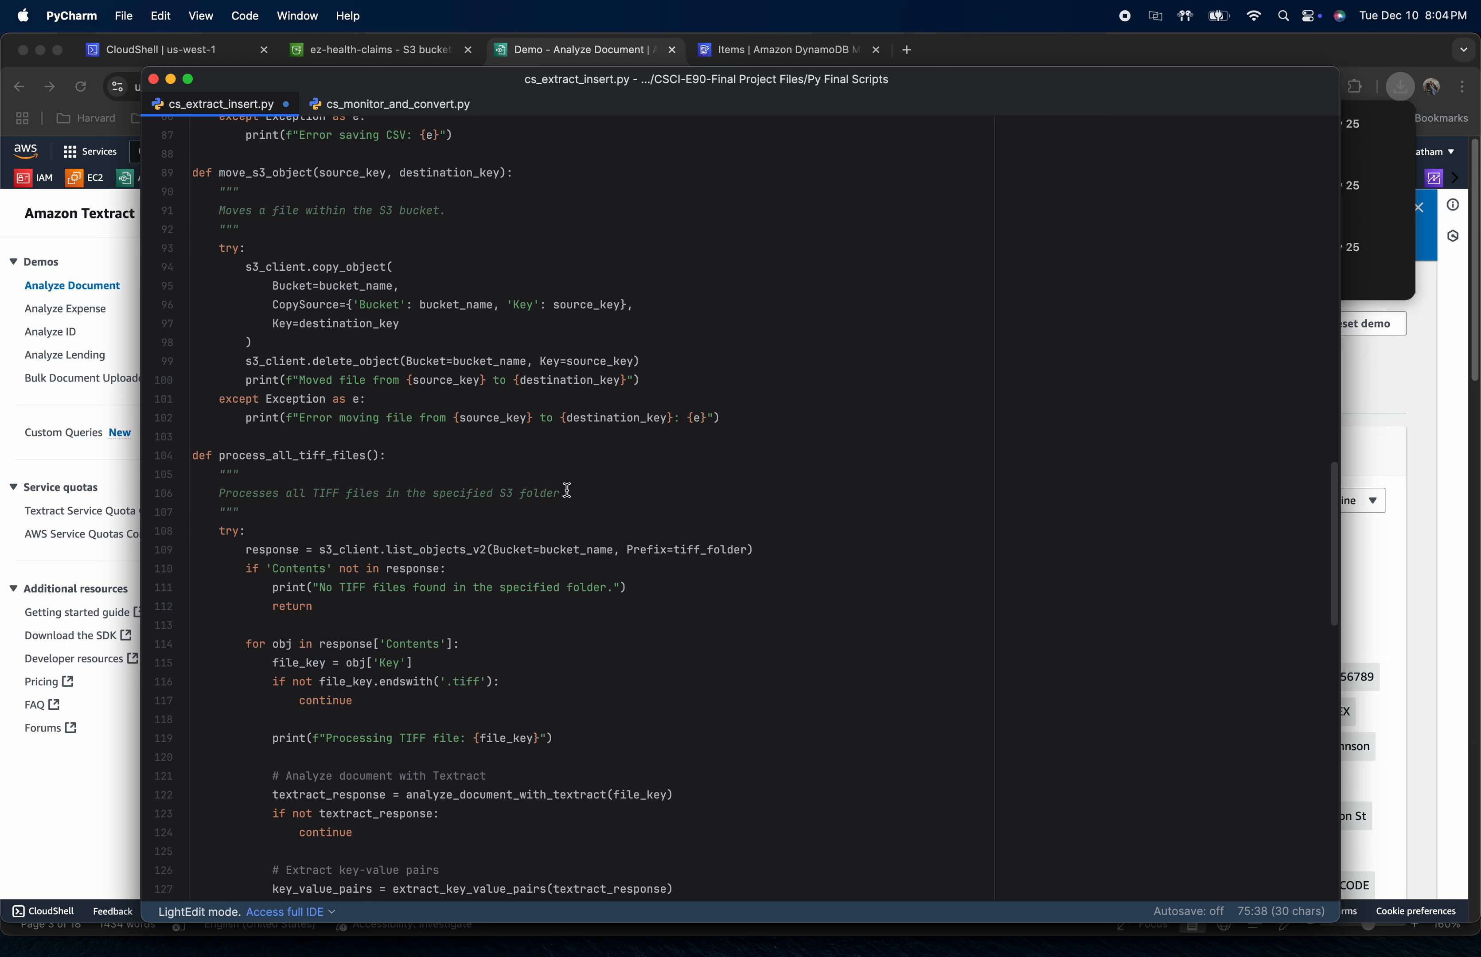
mouse_move(568, 491)
scroll(475, 568, down, 10)
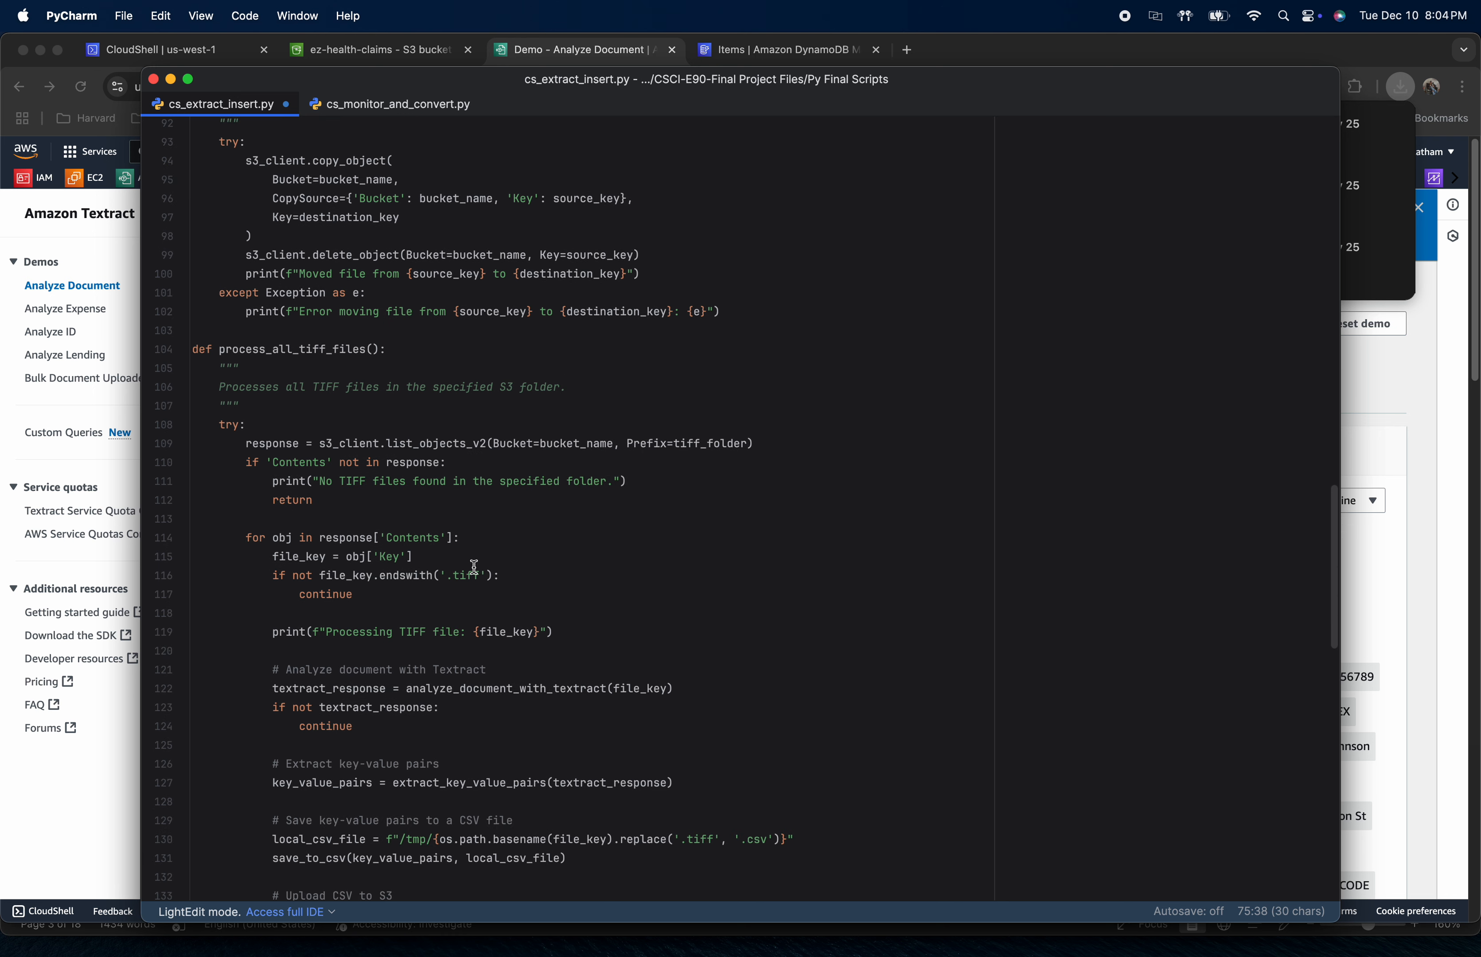
scroll(474, 568, down, 1)
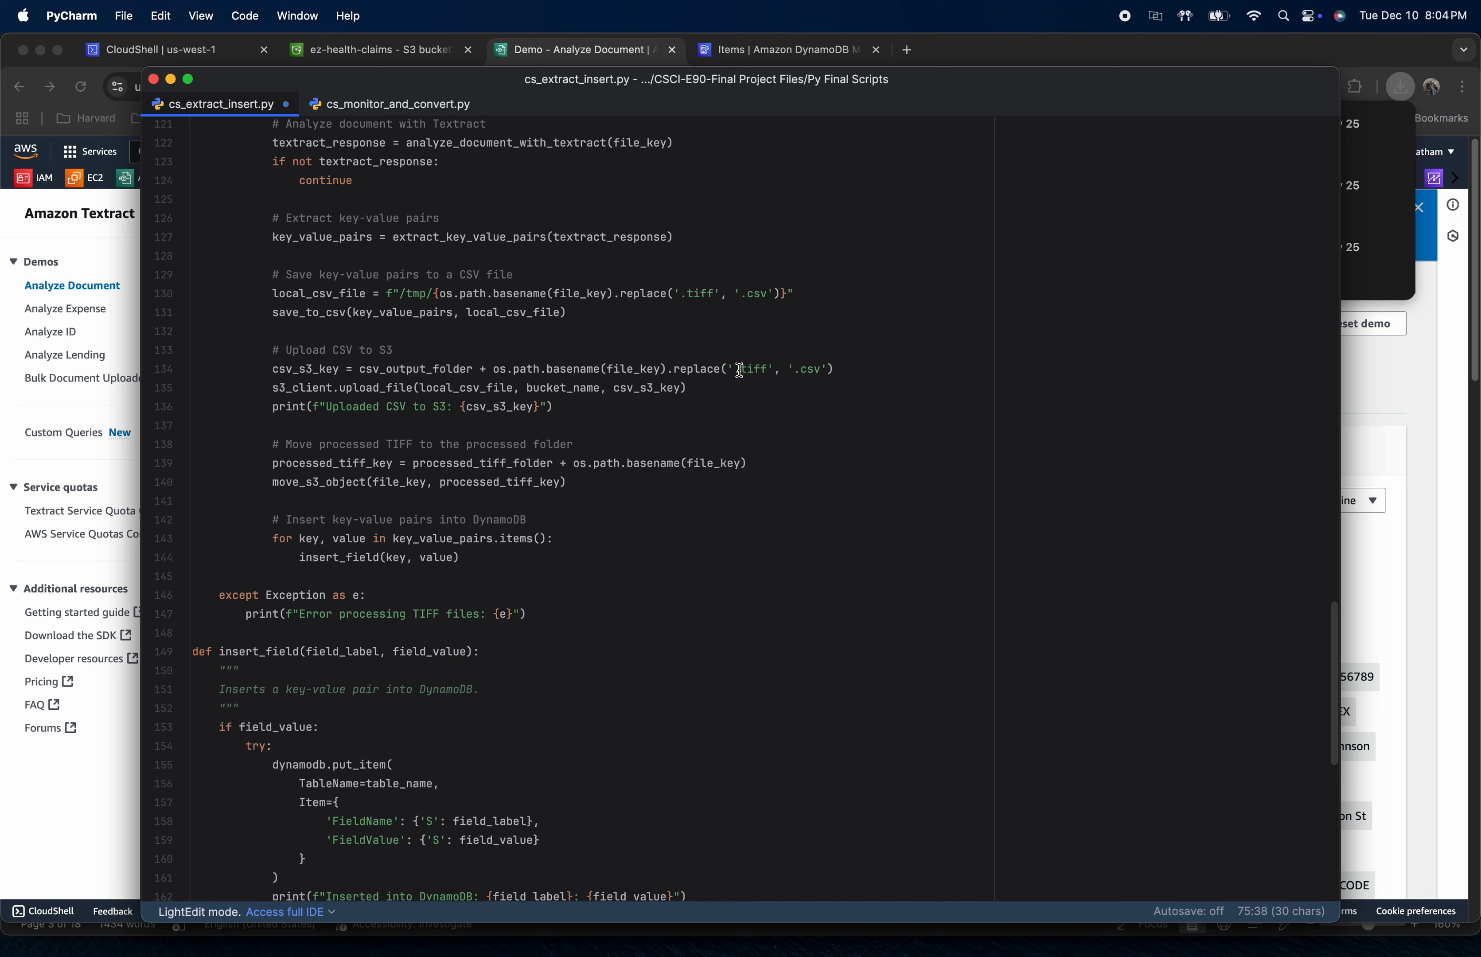
scroll(380, 431, down, 5)
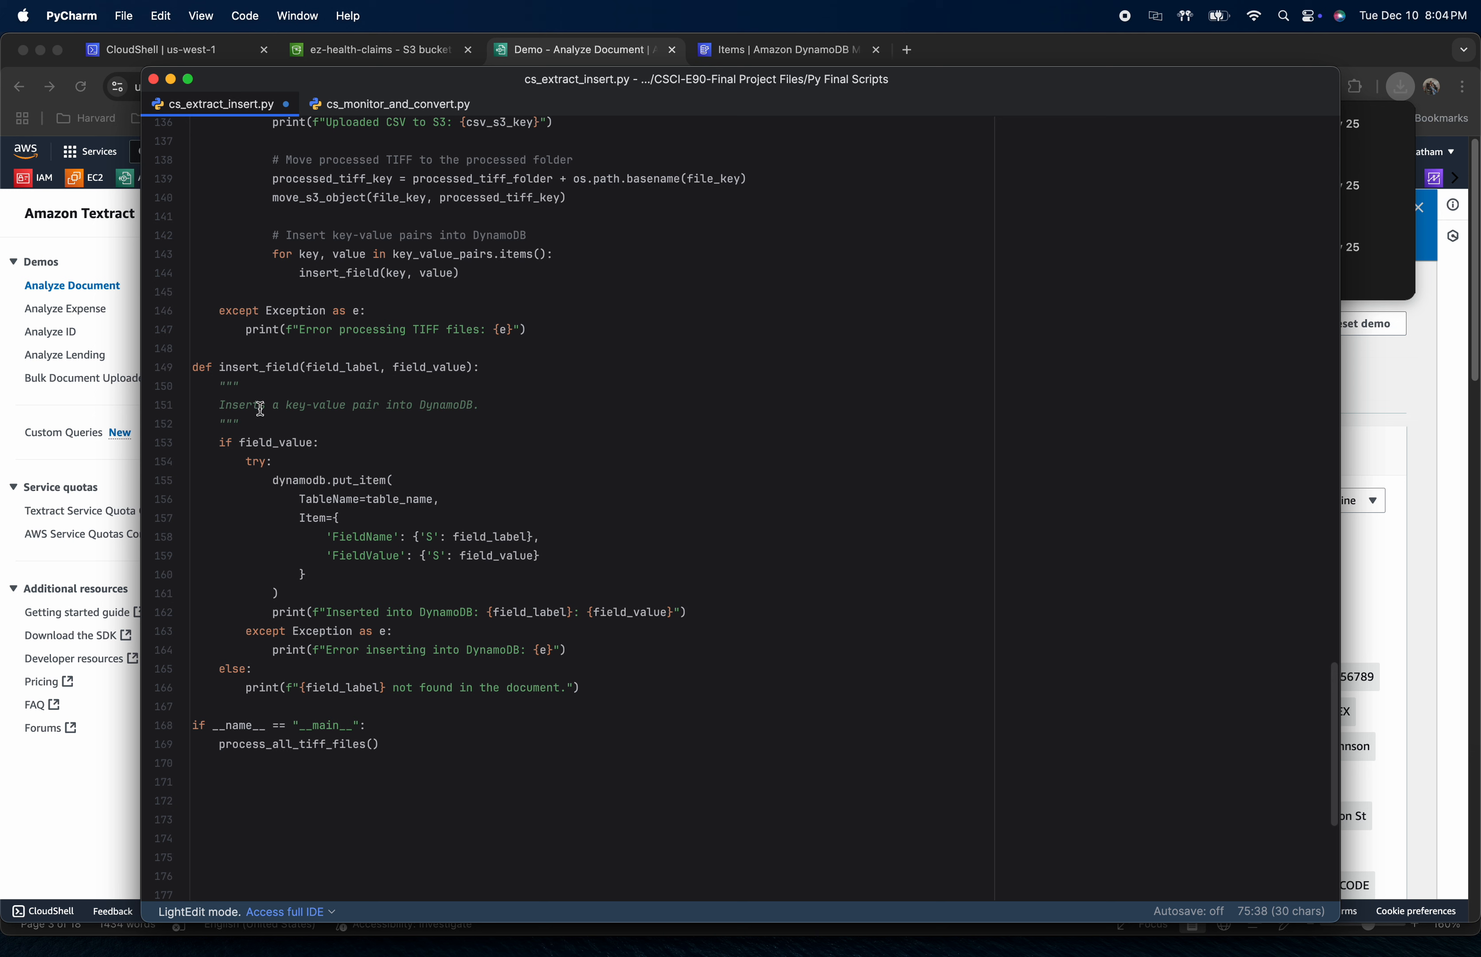
Highlight "into DynamoDB" in the insert_field docstring to point out where the key-value pairs are stored
drag(385, 405, 474, 405)
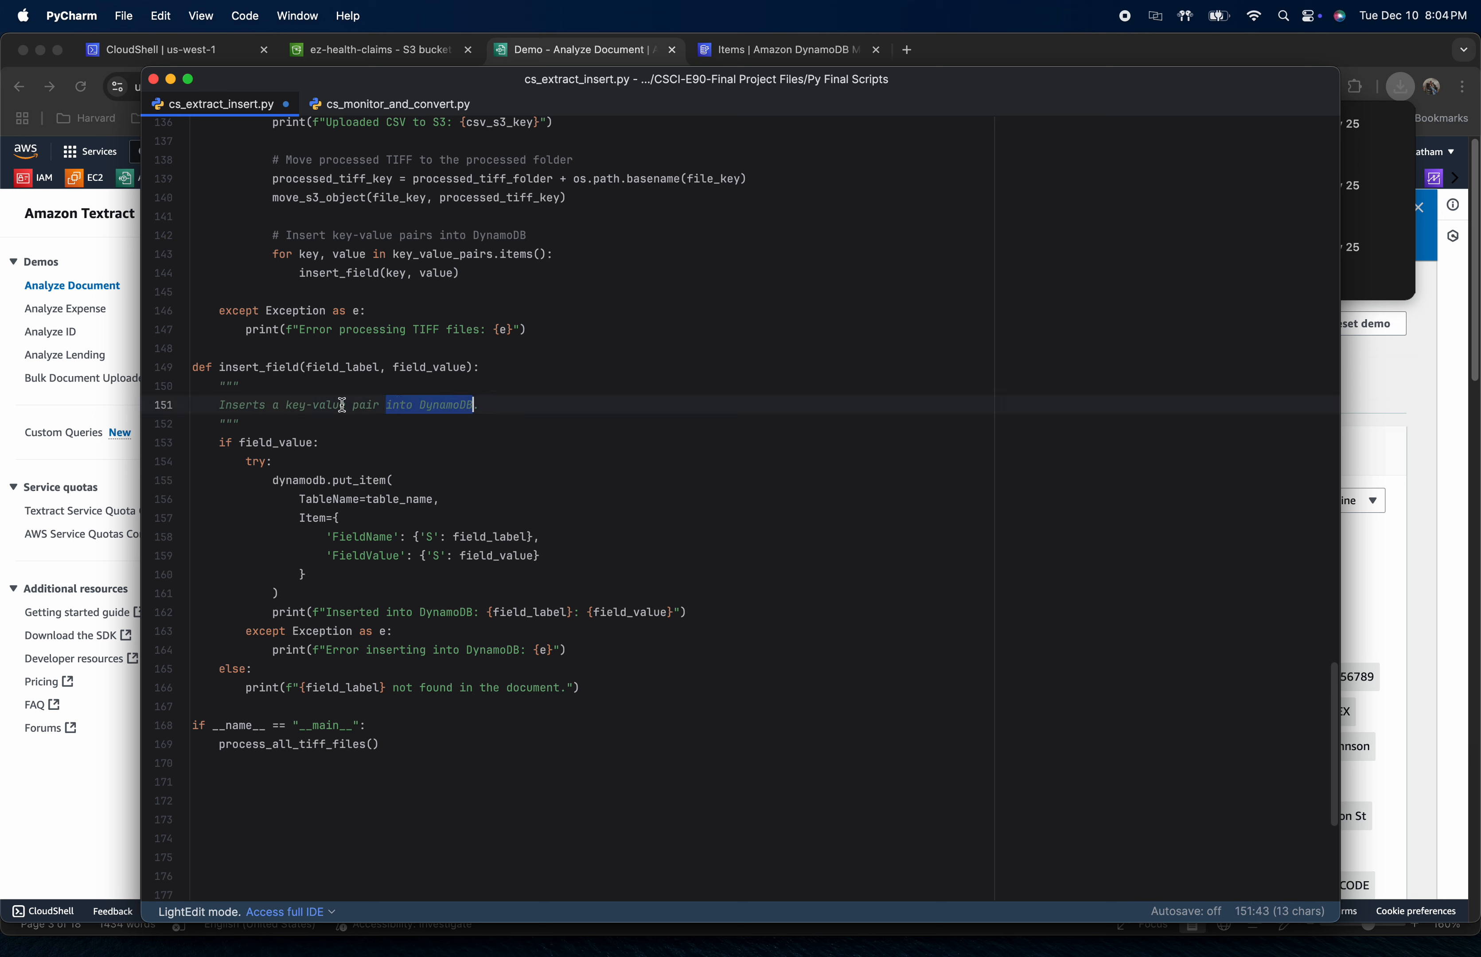
mouse_move(471, 410)
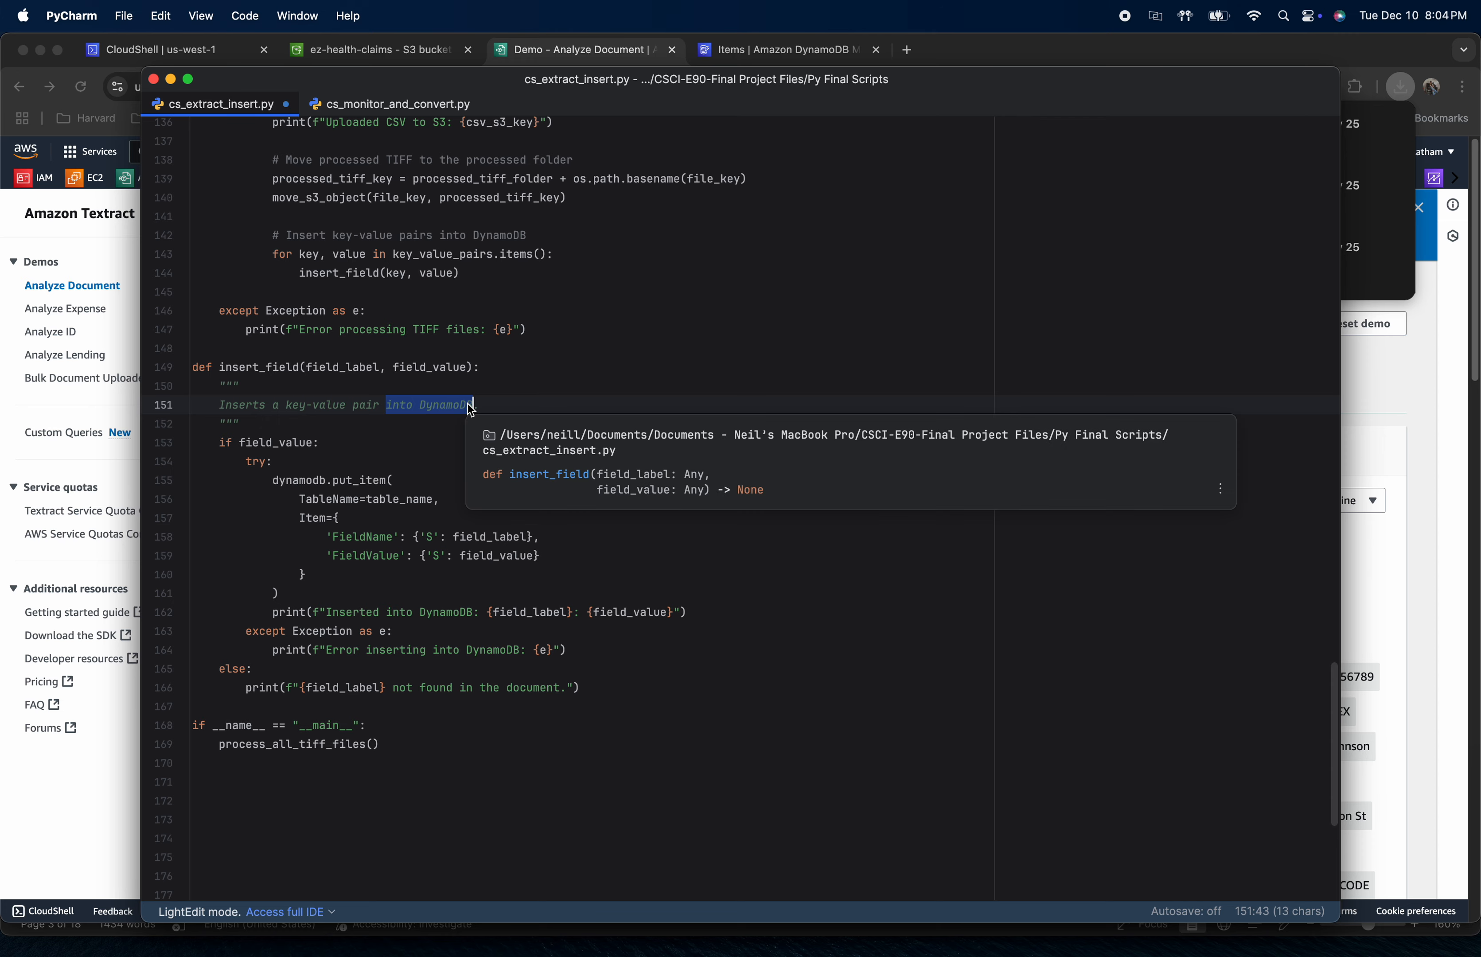
Switch to the CloudShell session in Chrome and run python cs_extract_insert.py
click(391, 49)
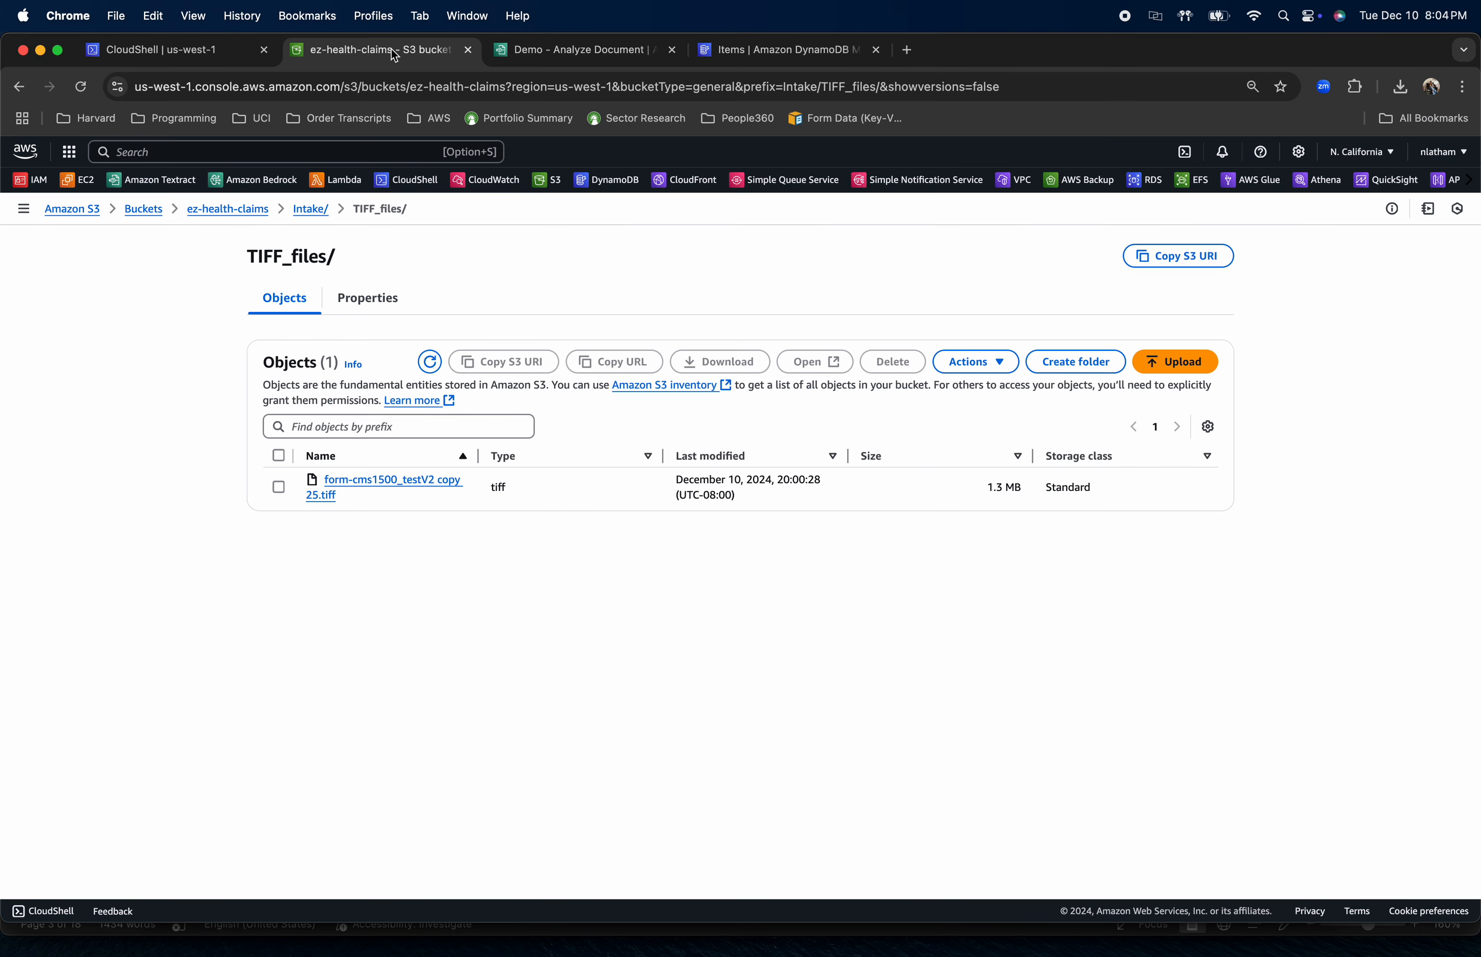
click(205, 50)
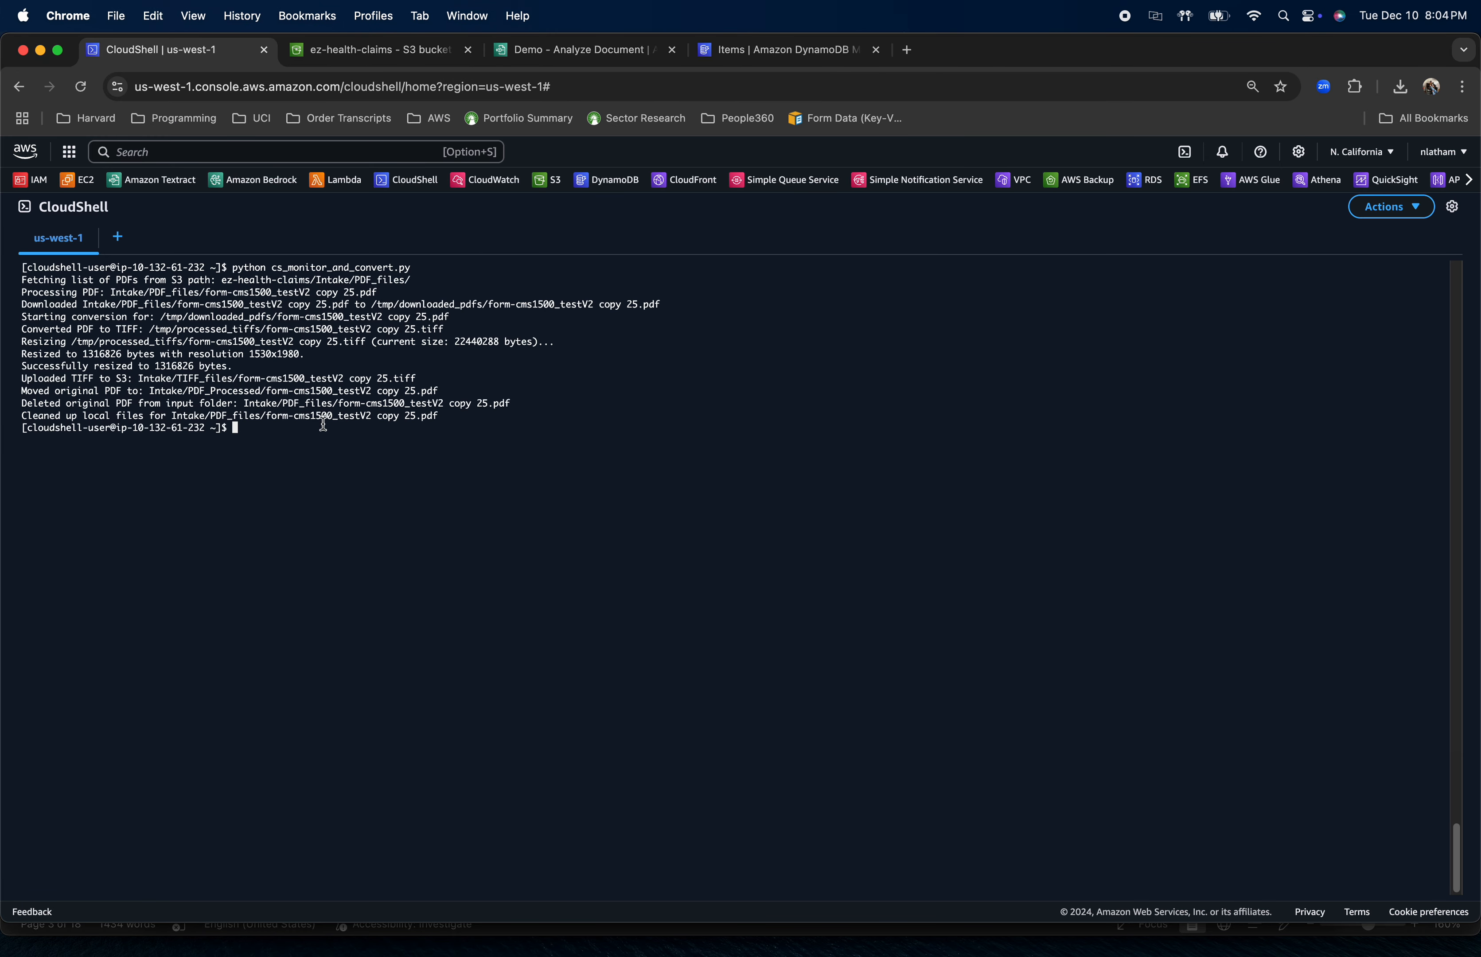
key(Up)
key(Up)
key(Down)
key(Up)
key(Up)
key(Return)
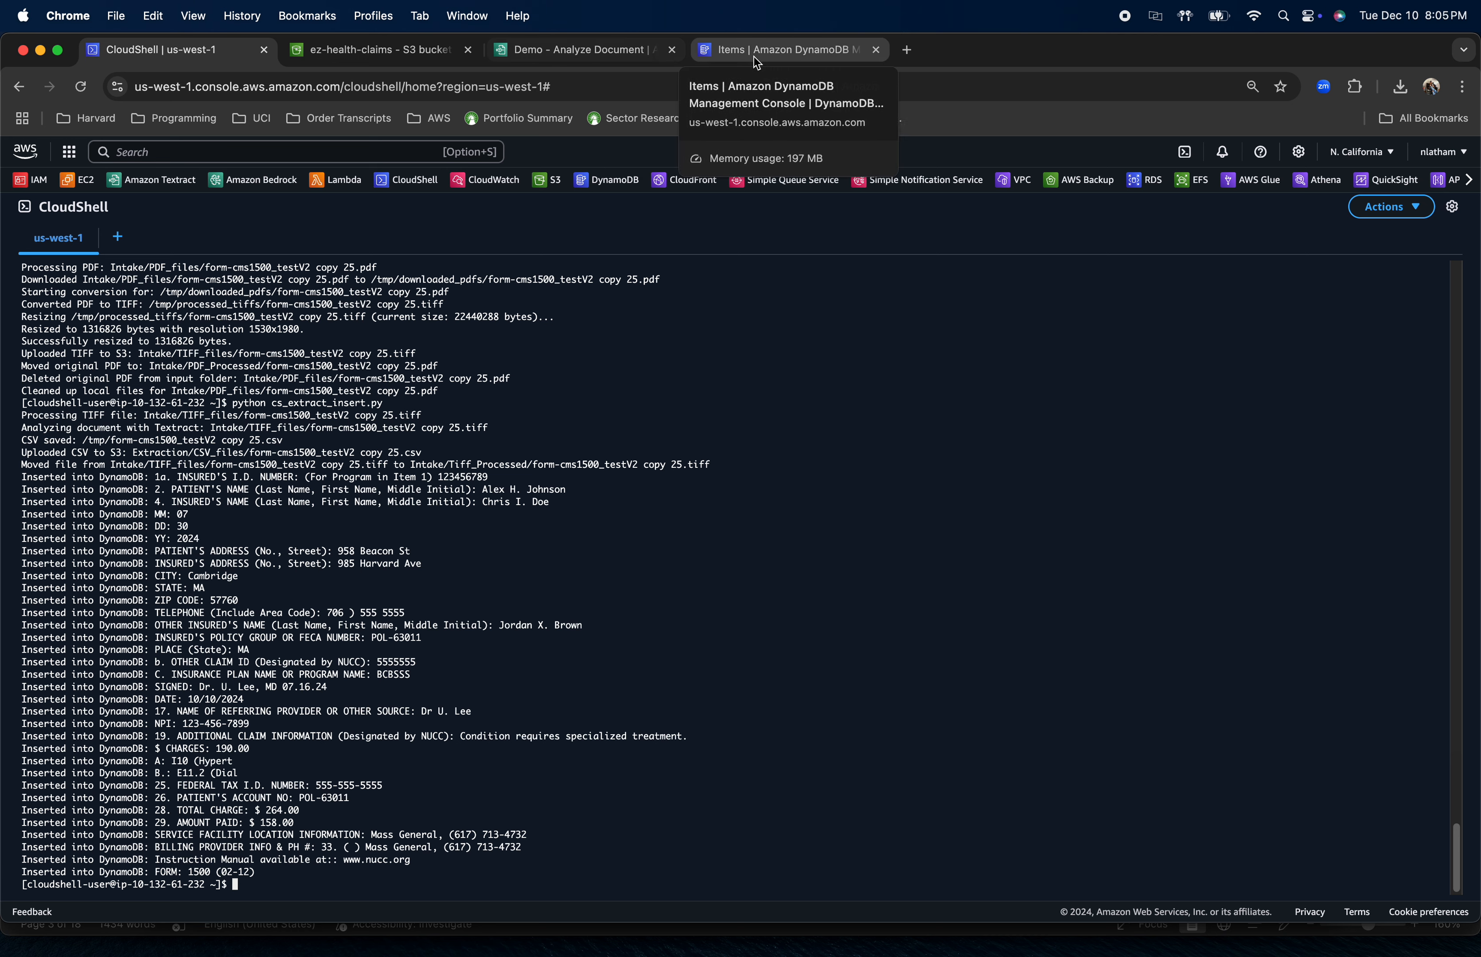
Refresh the returned items of the TextractData table in DynamoDB and examine the inserted field names and values
click(771, 58)
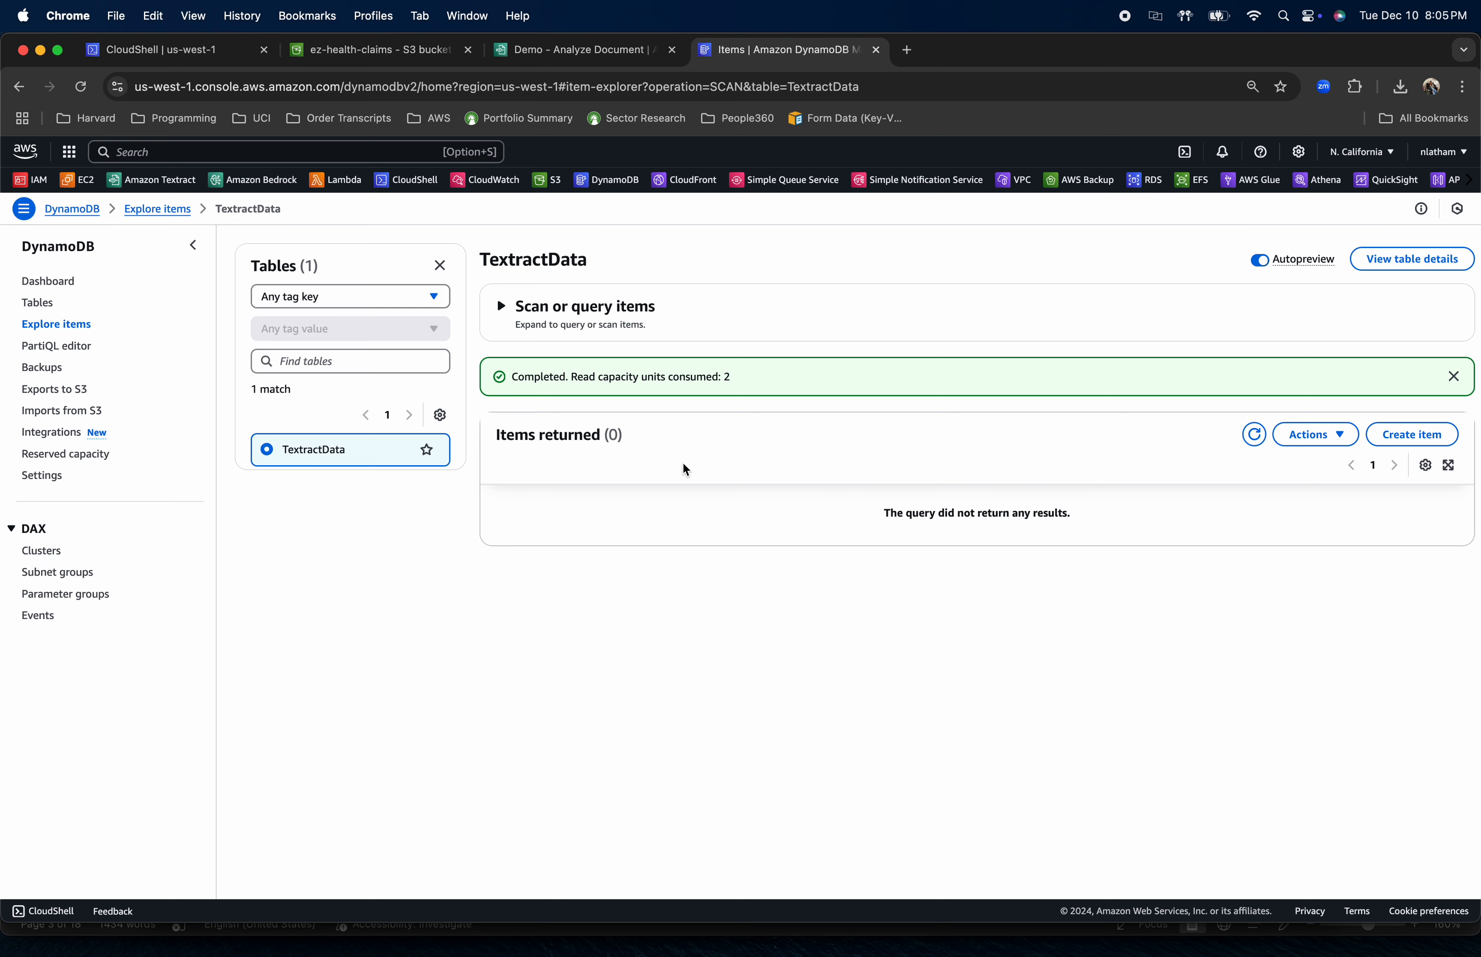
click(1255, 439)
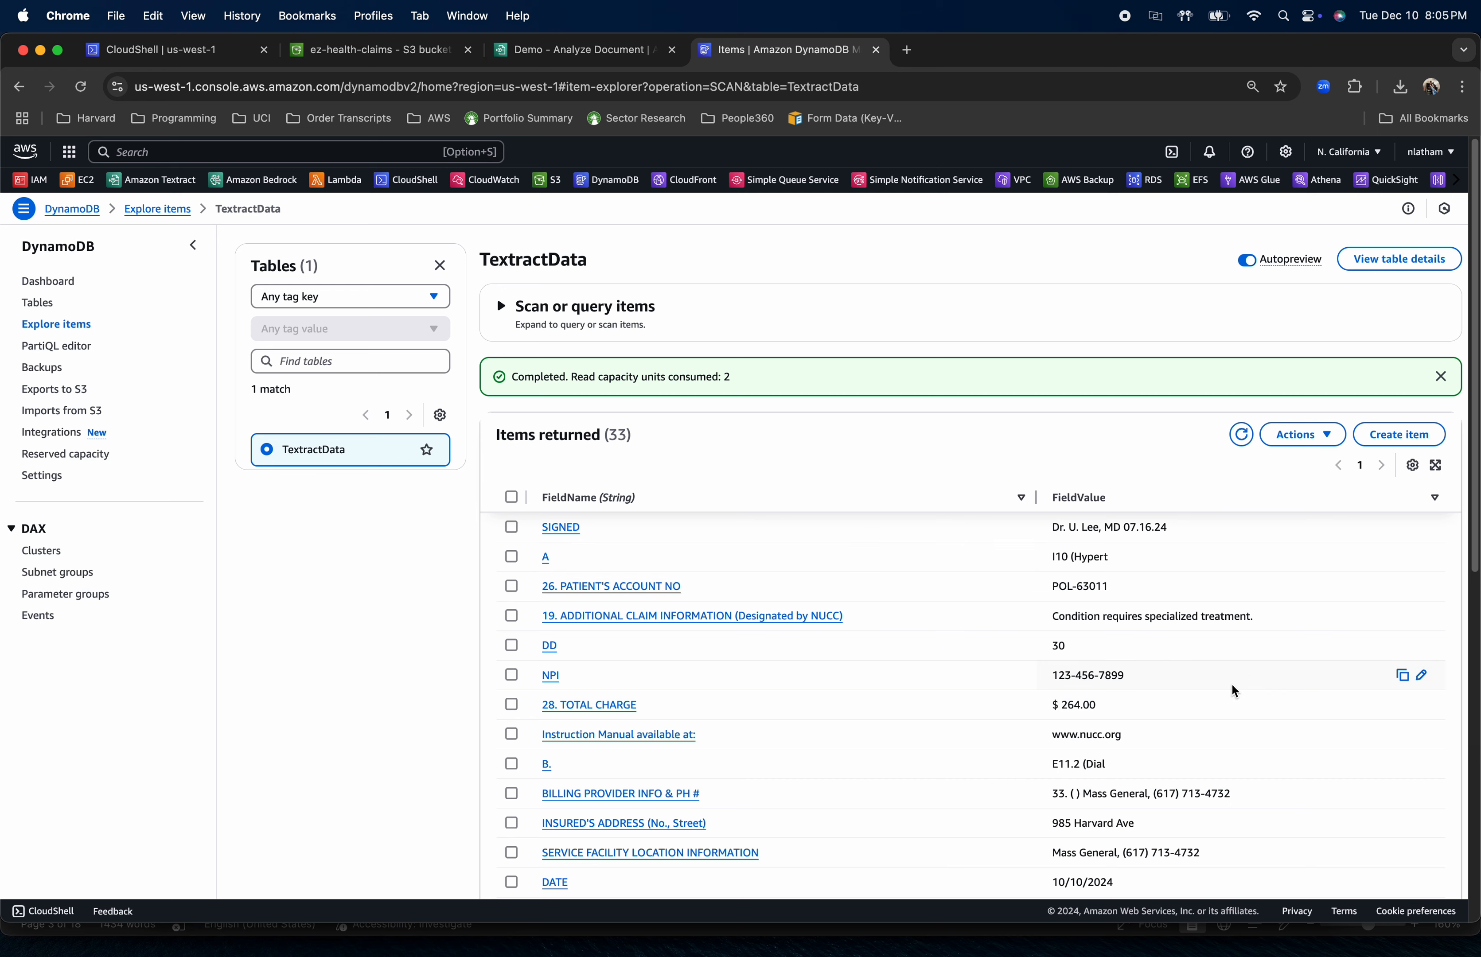
scroll(1171, 663, down, 3)
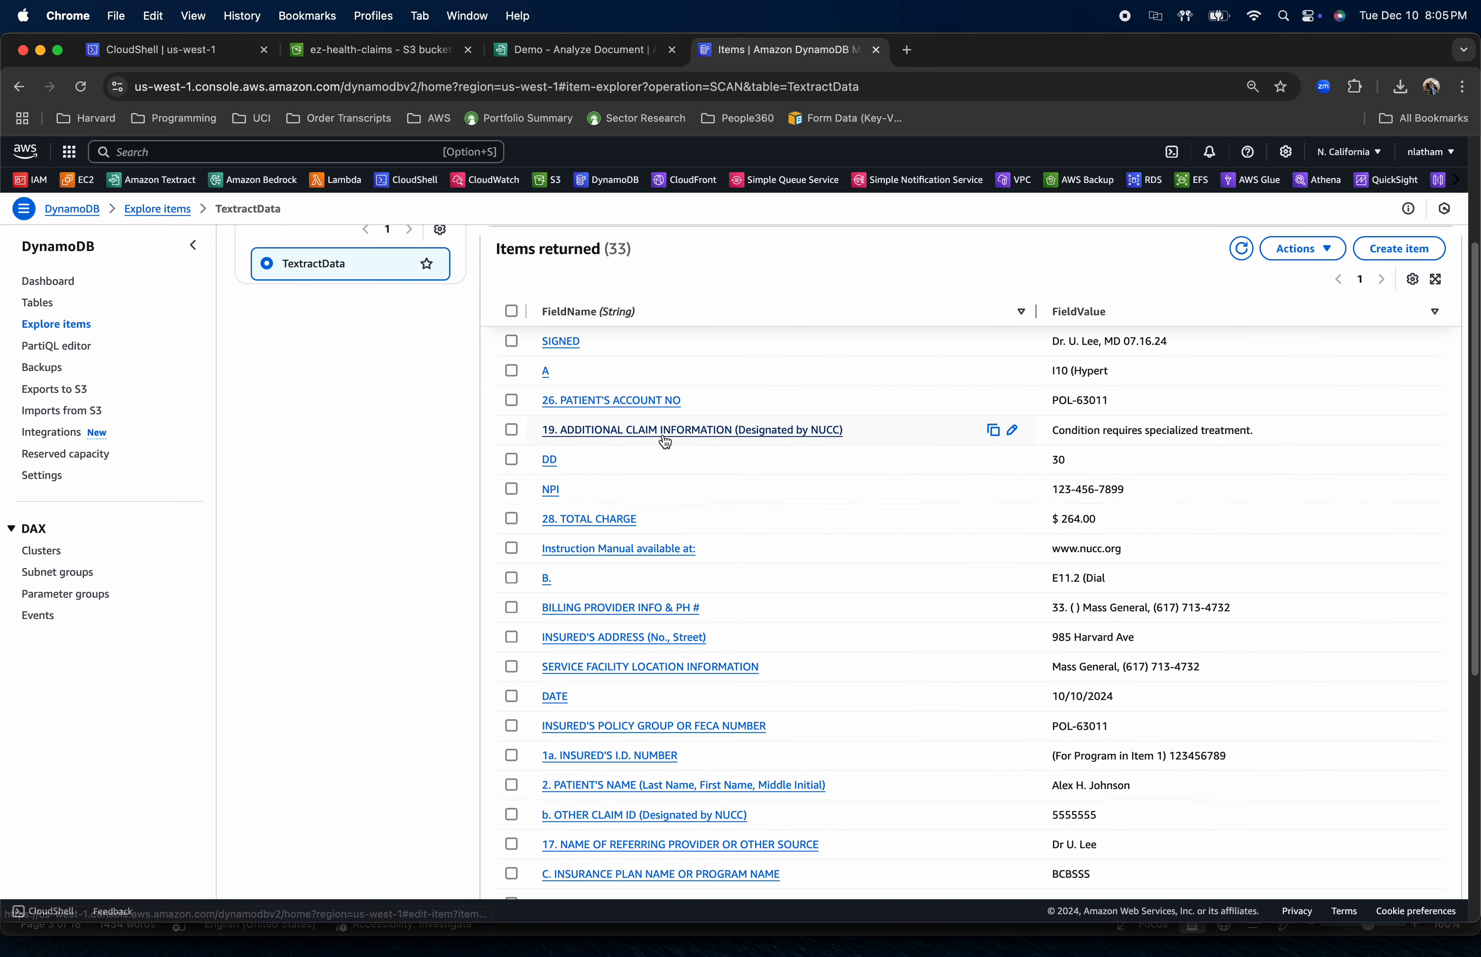
scroll(676, 675, down, 2)
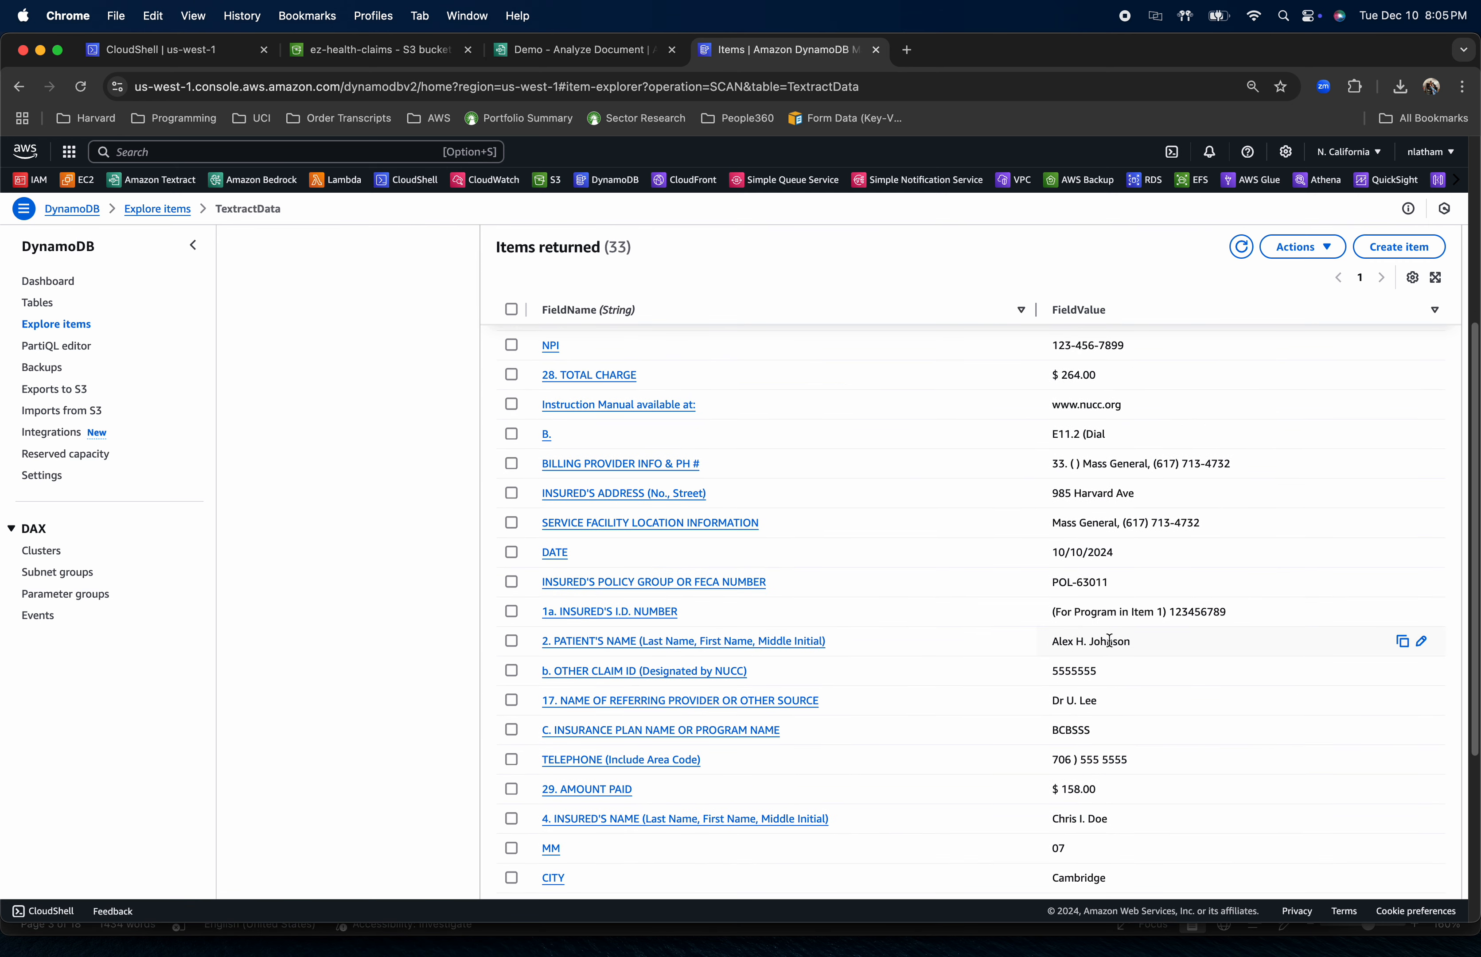
scroll(1105, 642, down, 2)
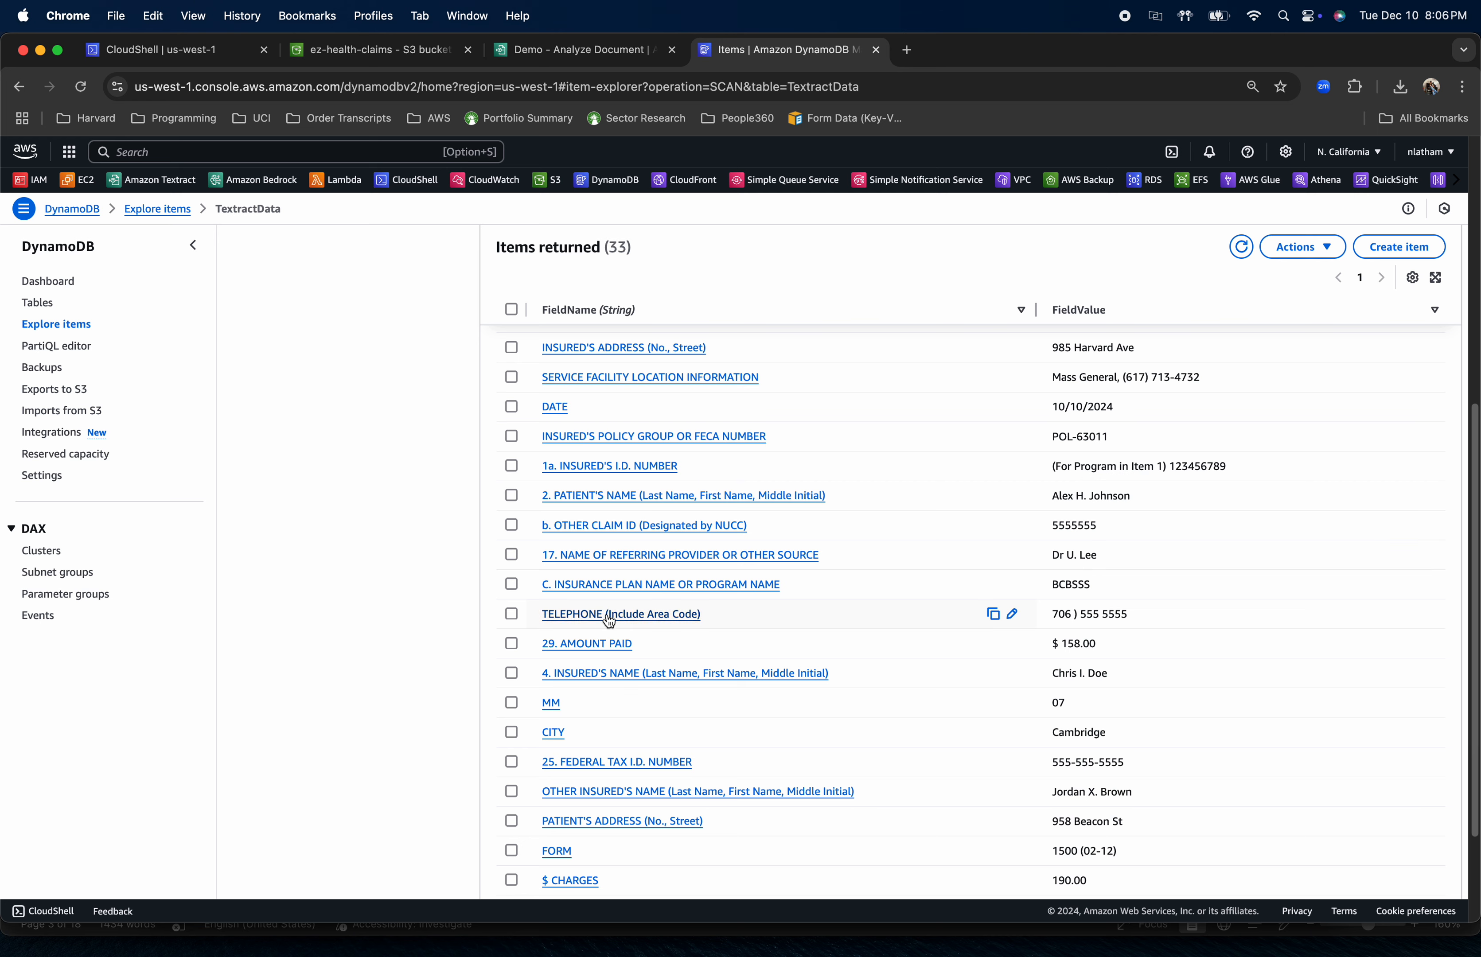
scroll(1136, 601, down, 2)
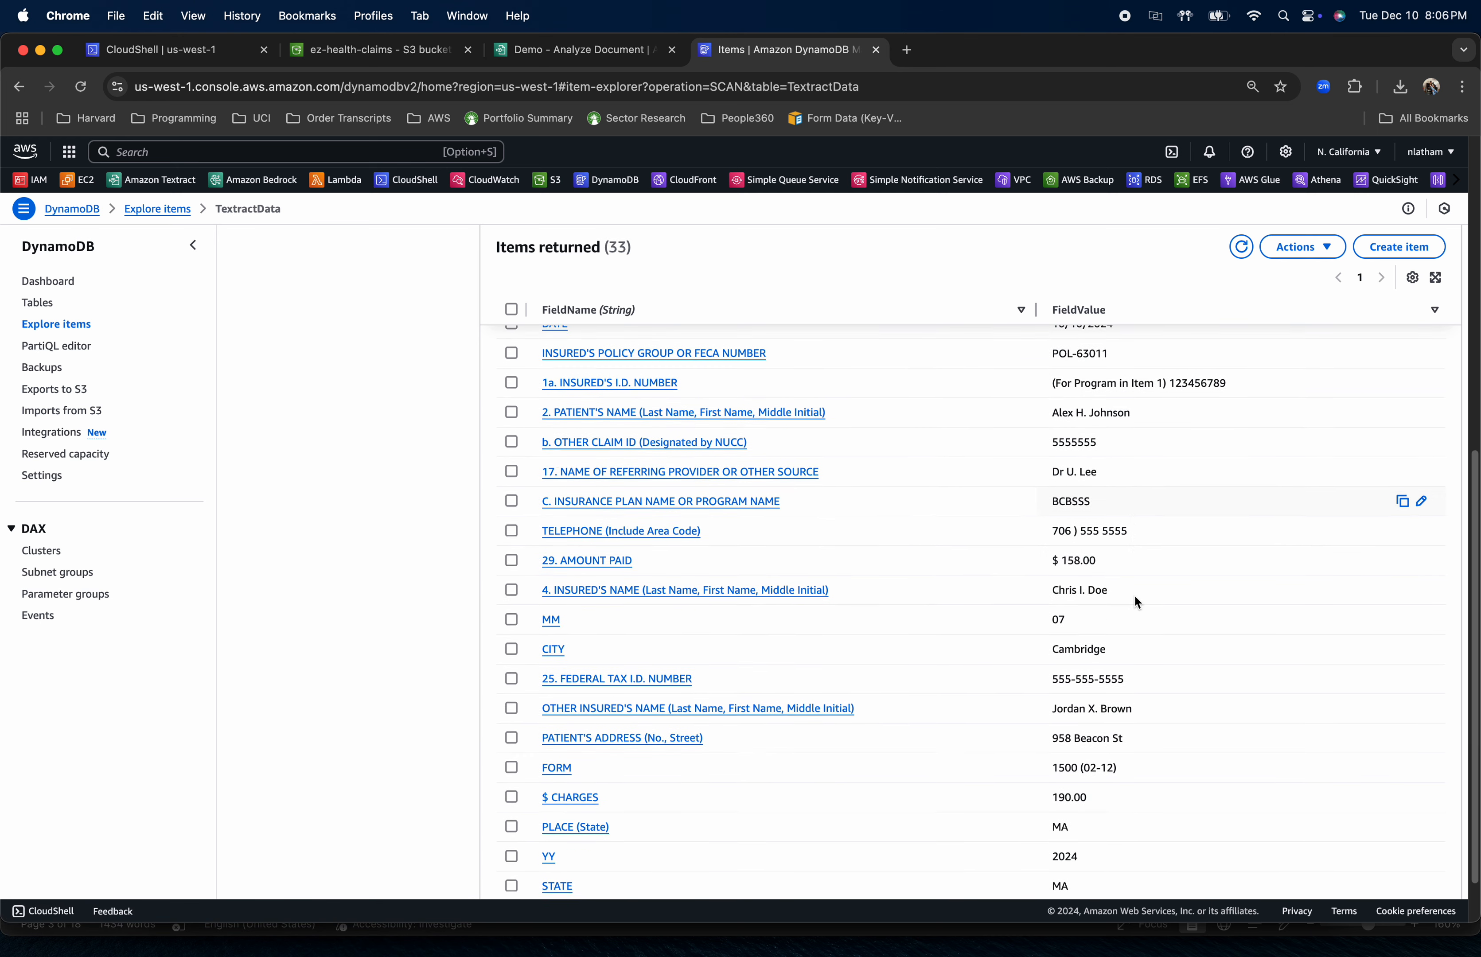
scroll(1086, 598, down, 2)
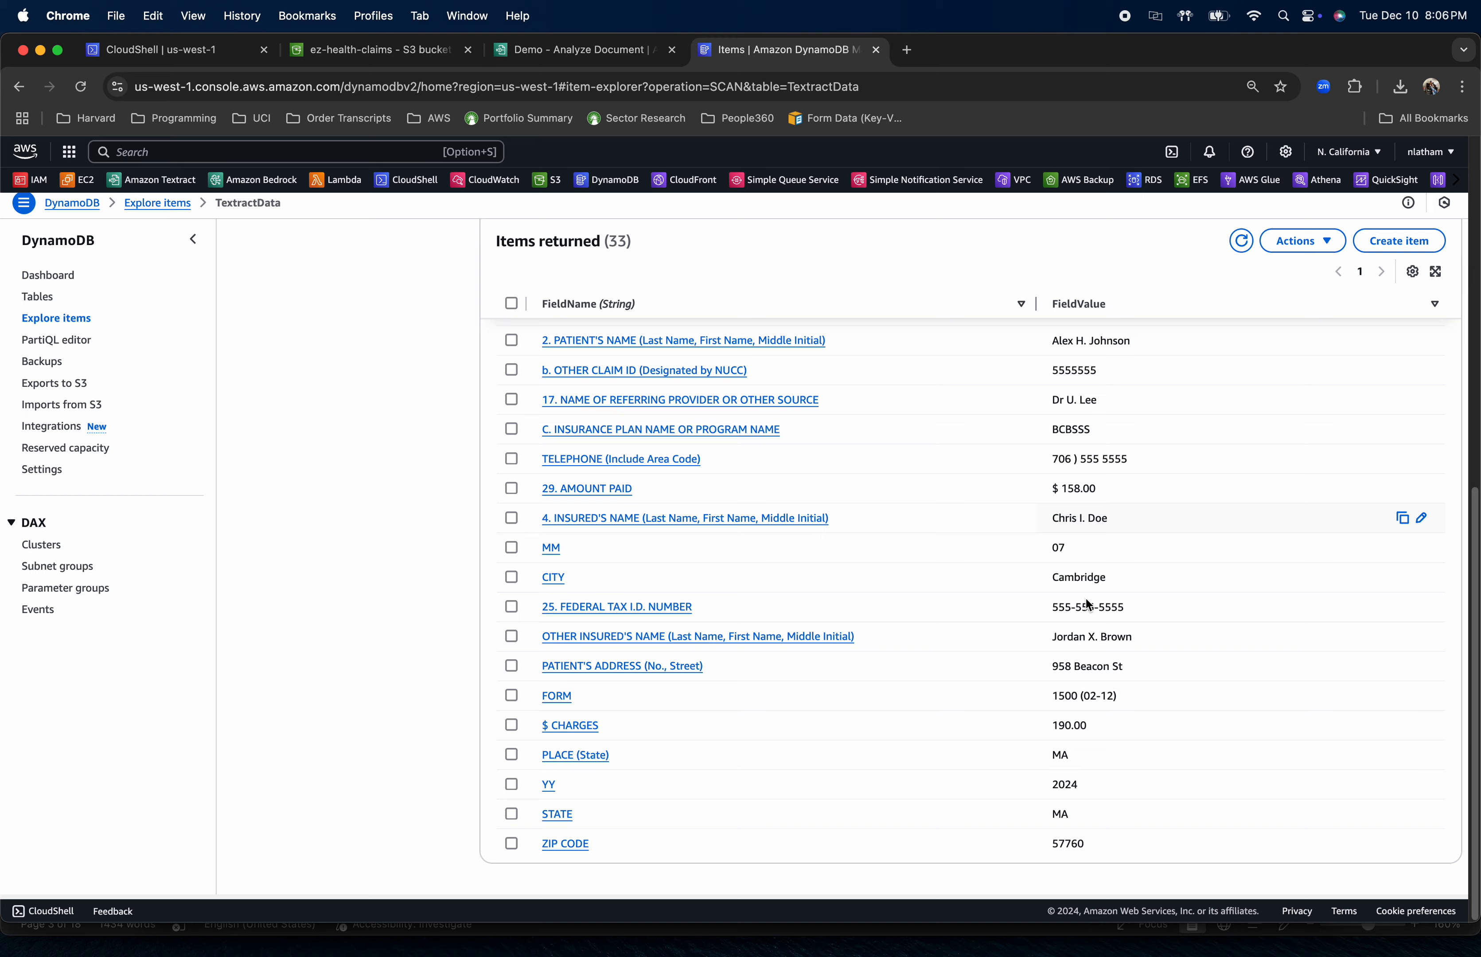
scroll(1087, 605, up, 10)
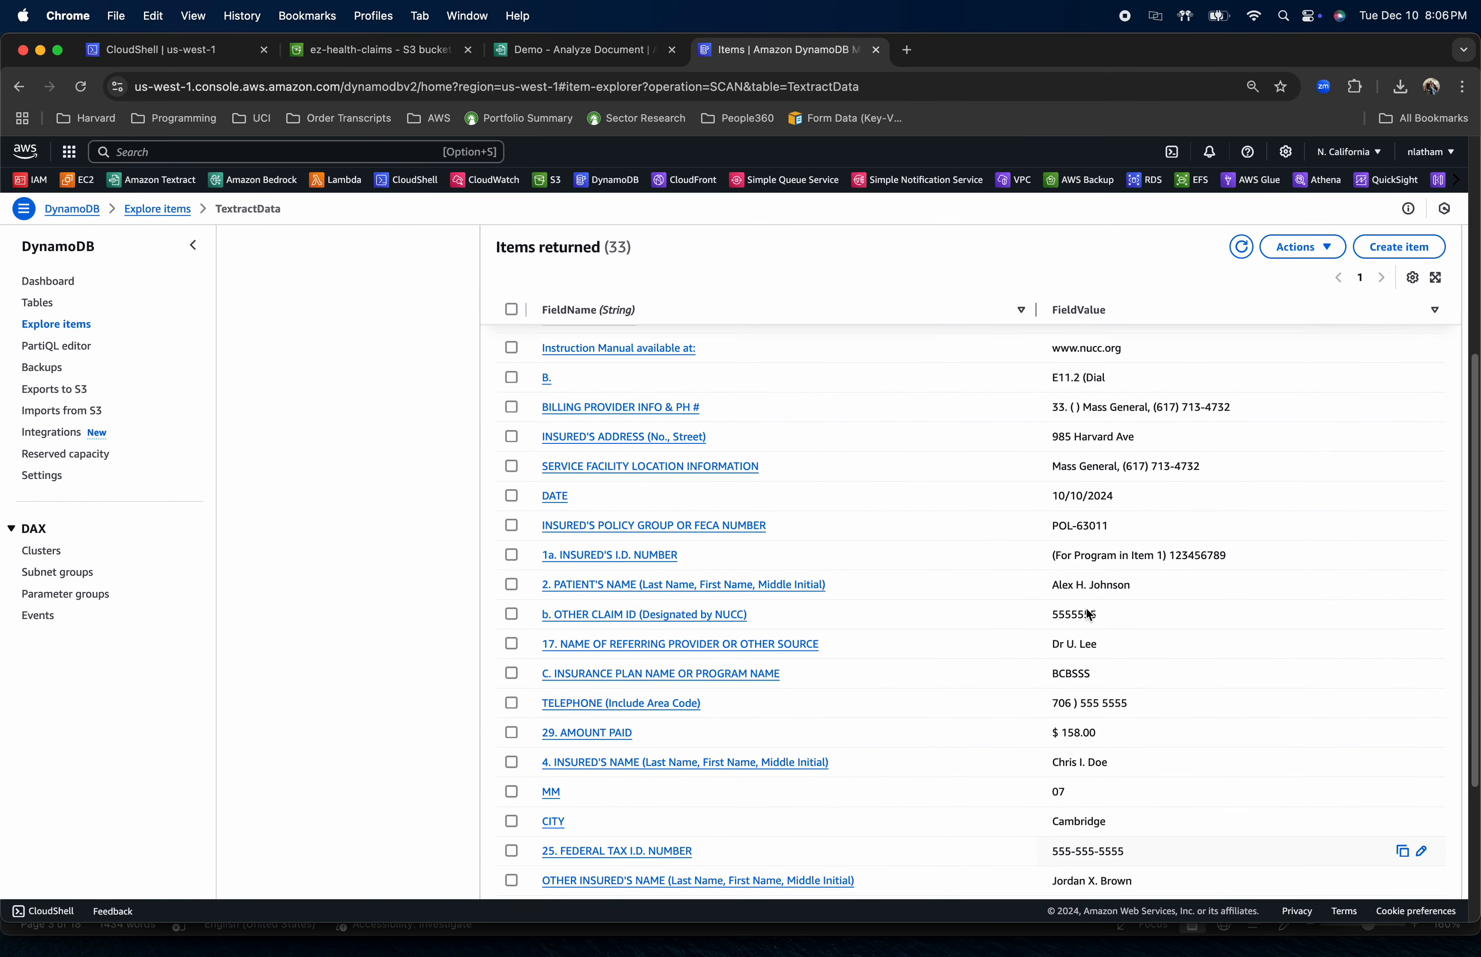